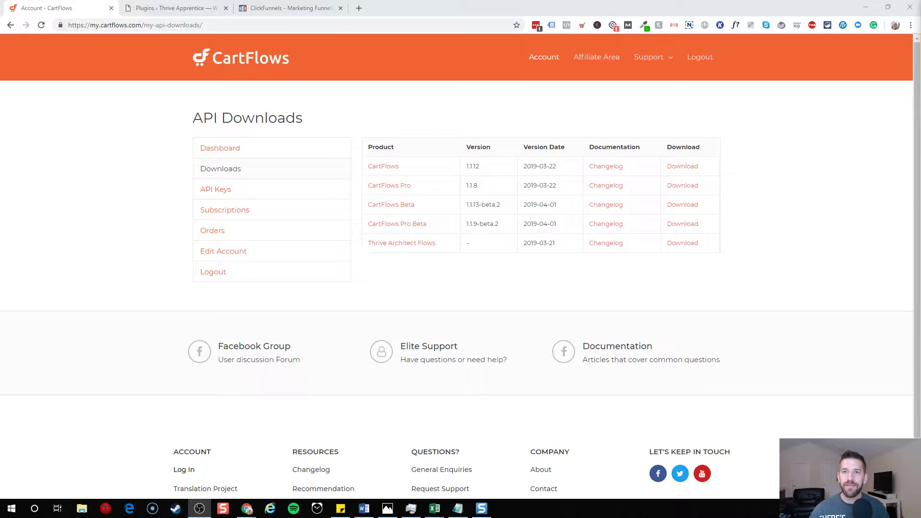
- Bring the browser forward on the ClickFunnels signup tab and load the clickfunnels home page
{"action": "key", "text": "alt+Tab"}
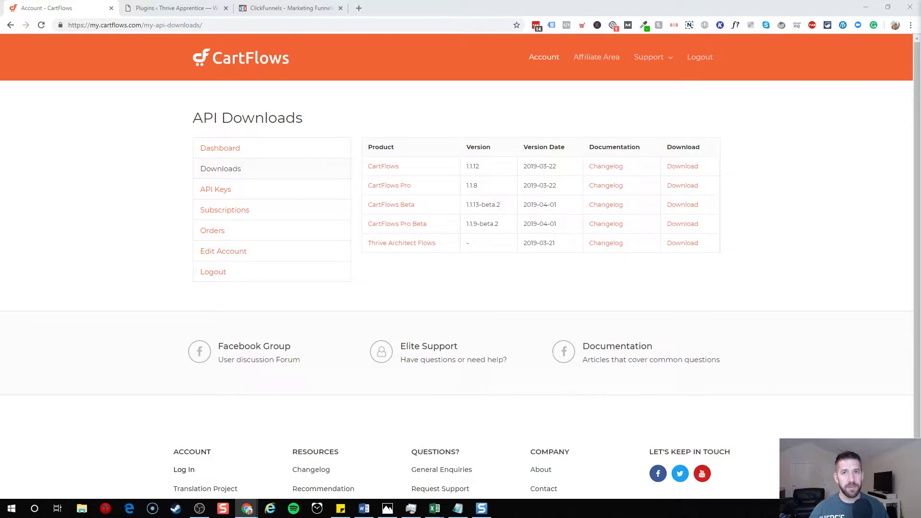
{"action": "left_click", "coordinate": [279, 12]}
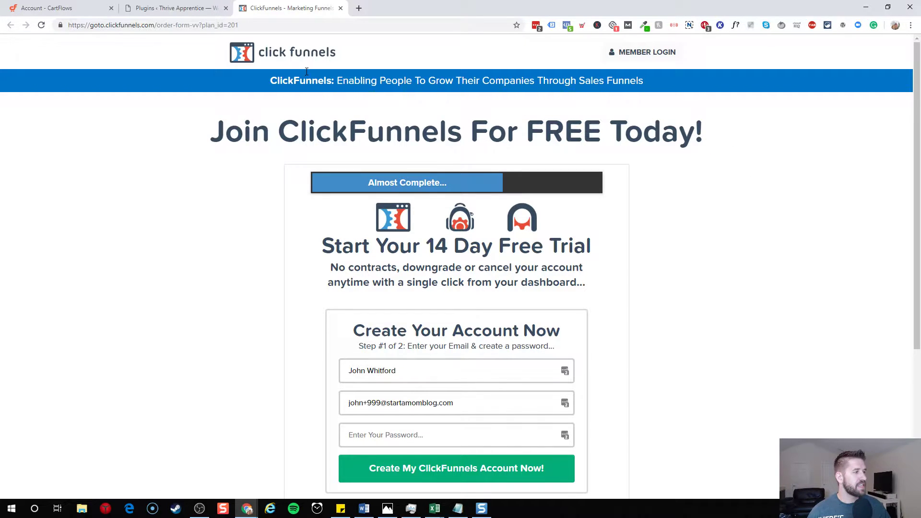
{"action": "left_click", "coordinate": [200, 26]}
{"action": "left_click", "coordinate": [154, 25]}
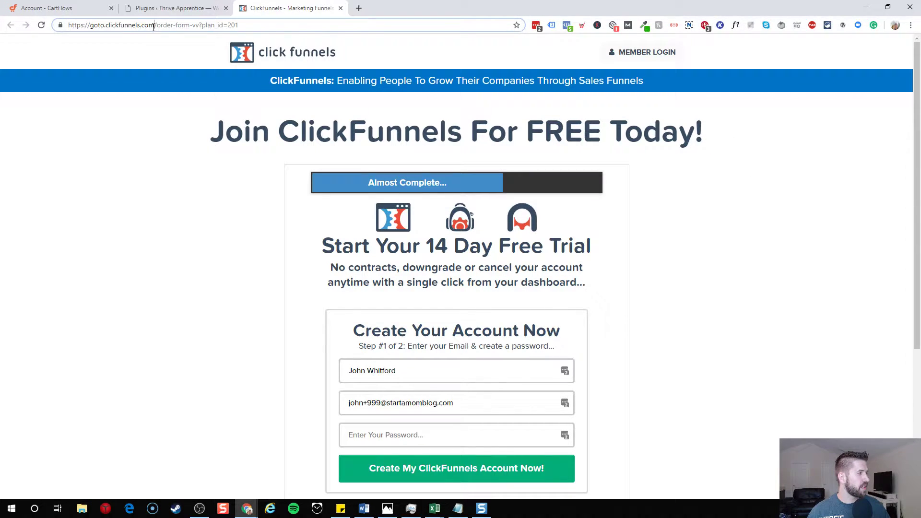
{"action": "key", "text": "ctrl+a"}
{"action": "type", "text": "clickfunnels"}
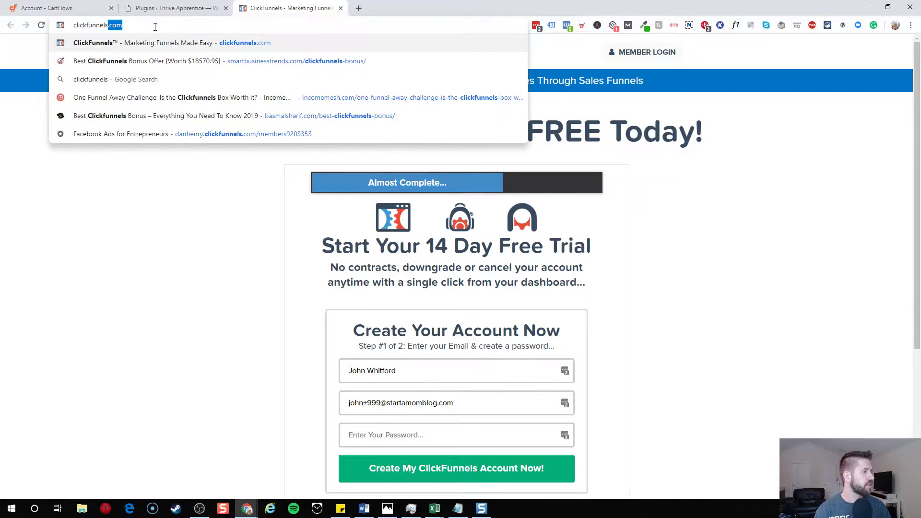
{"action": "key", "text": "Return"}
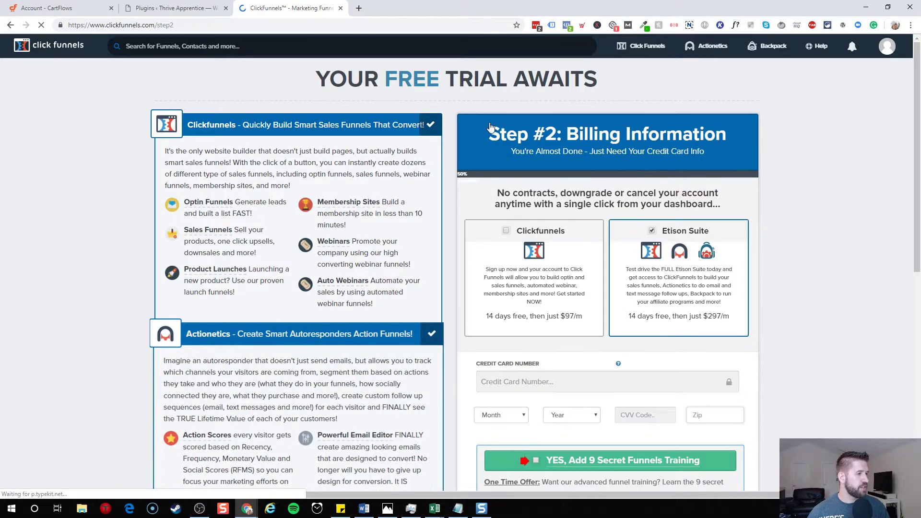
{"action": "scroll", "coordinate": [576, 240], "scroll_direction": "down", "scroll_amount": 4}
{"action": "scroll", "coordinate": [561, 211], "scroll_direction": "up", "scroll_amount": 4}
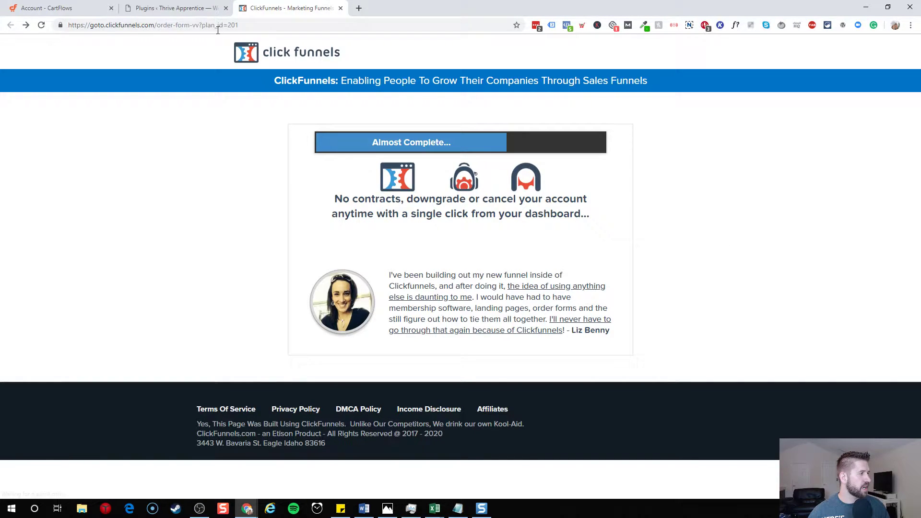
- Strip the order-form path to load the bare ClickFunnels domain, then open an incognito window
{"action": "left_click", "coordinate": [140, 25]}
{"action": "left_click", "coordinate": [140, 25]}
{"action": "left_click_drag", "start_coordinate": [158, 25], "coordinate": [521, 37]}
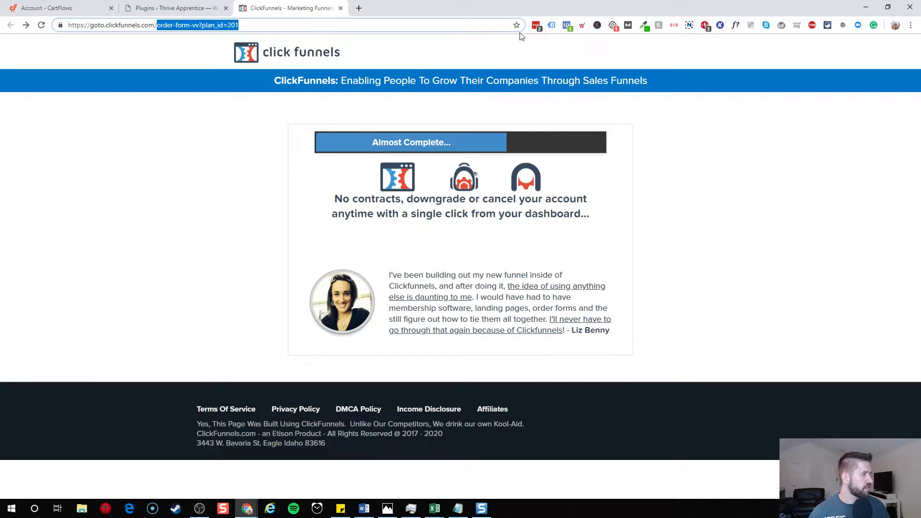
{"action": "key", "text": "BackSpace"}
{"action": "key", "text": "Return"}
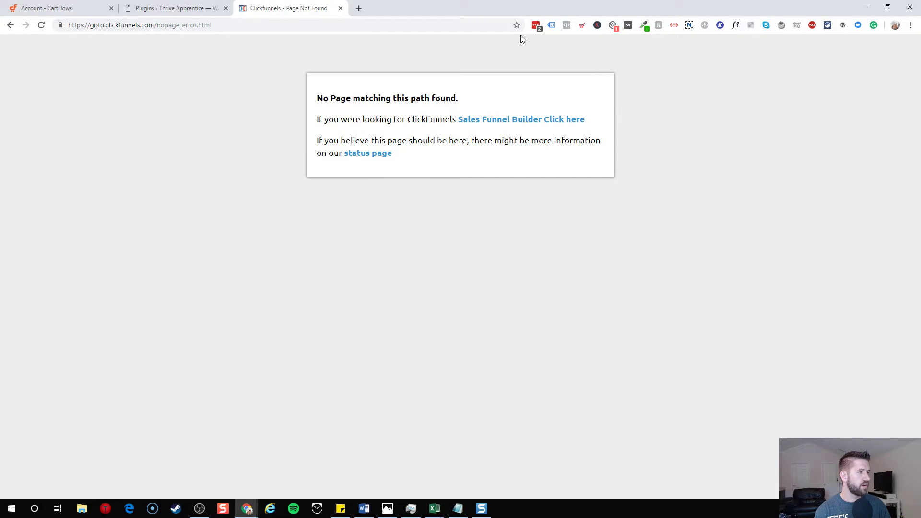
{"action": "key", "text": "ctrl+shift+n"}
- Load clickfunnels.com in the private window and start the Free 14 Day Trial signup
{"action": "type", "text": "clickfunnels.com"}
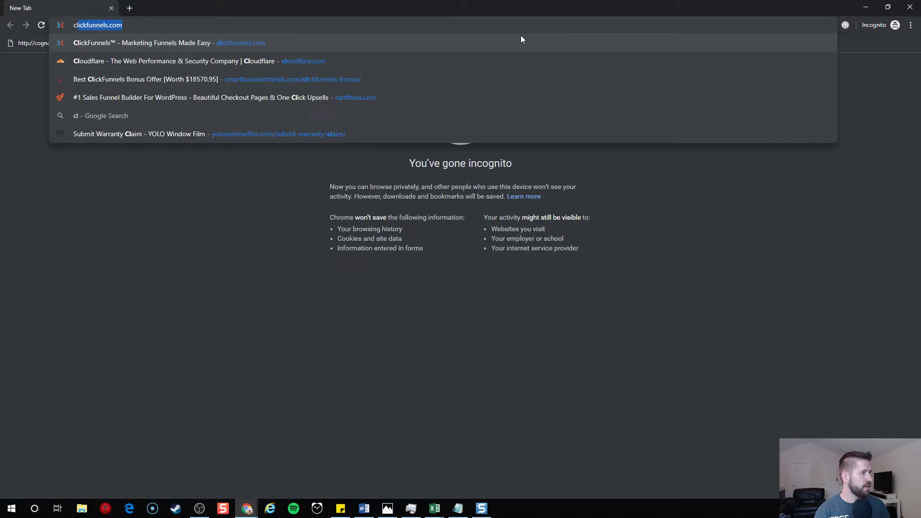
{"action": "key", "text": "Return"}
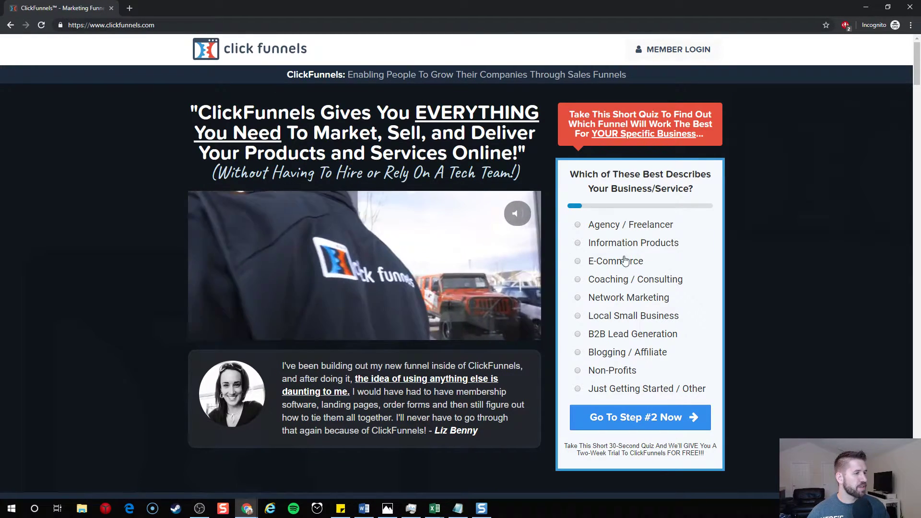
{"action": "scroll", "coordinate": [760, 206], "scroll_direction": "down", "scroll_amount": 15}
{"action": "scroll", "coordinate": [755, 225], "scroll_direction": "down", "scroll_amount": 20}
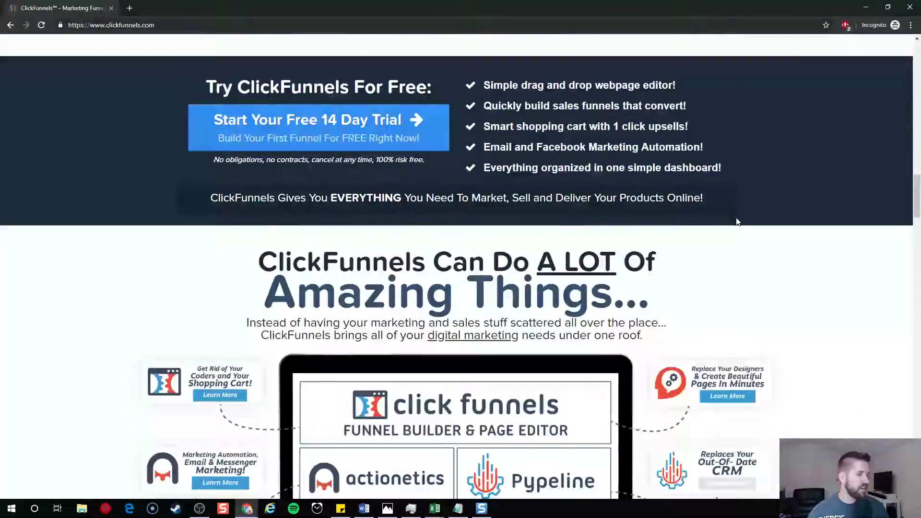
{"action": "scroll", "coordinate": [738, 238], "scroll_direction": "down", "scroll_amount": 14}
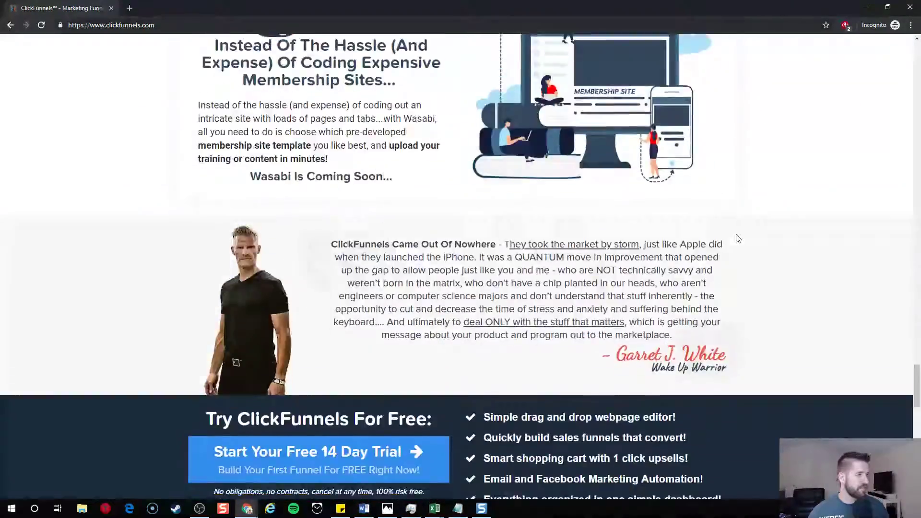
{"action": "left_click", "coordinate": [299, 186]}
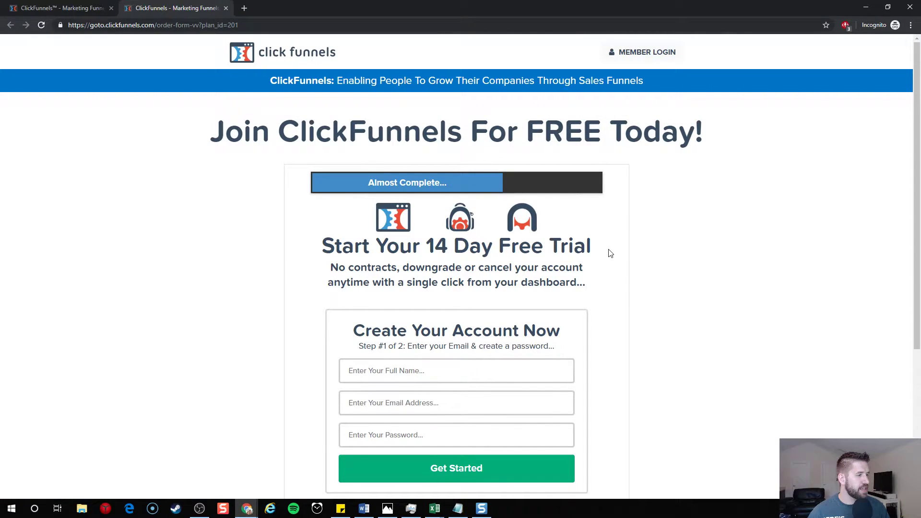
{"action": "scroll", "coordinate": [609, 253], "scroll_direction": "down", "scroll_amount": 4}
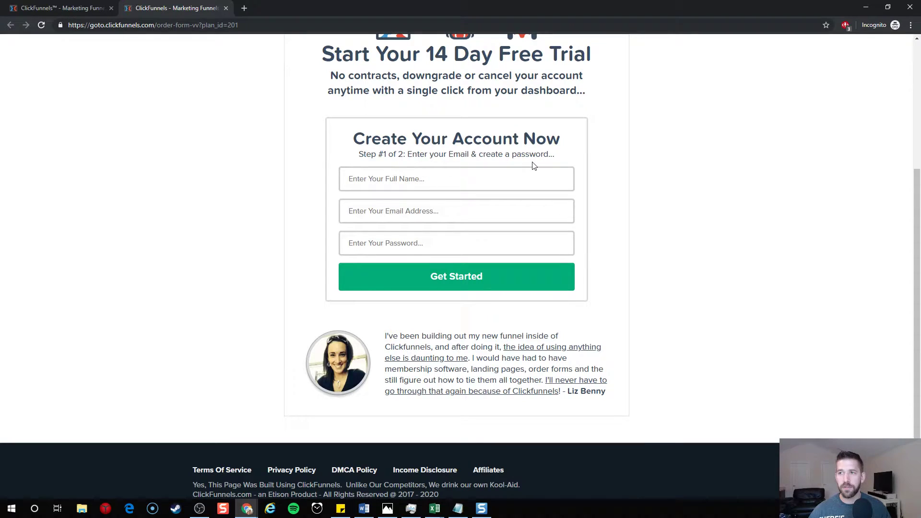
- Check the Full Name and e-mail fields' autofill suggestions, then dismiss them
{"action": "left_click", "coordinate": [405, 179]}
{"action": "left_click", "coordinate": [512, 214]}
{"action": "left_click", "coordinate": [672, 214]}
{"action": "scroll", "coordinate": [672, 214], "scroll_direction": "up", "scroll_amount": 3}
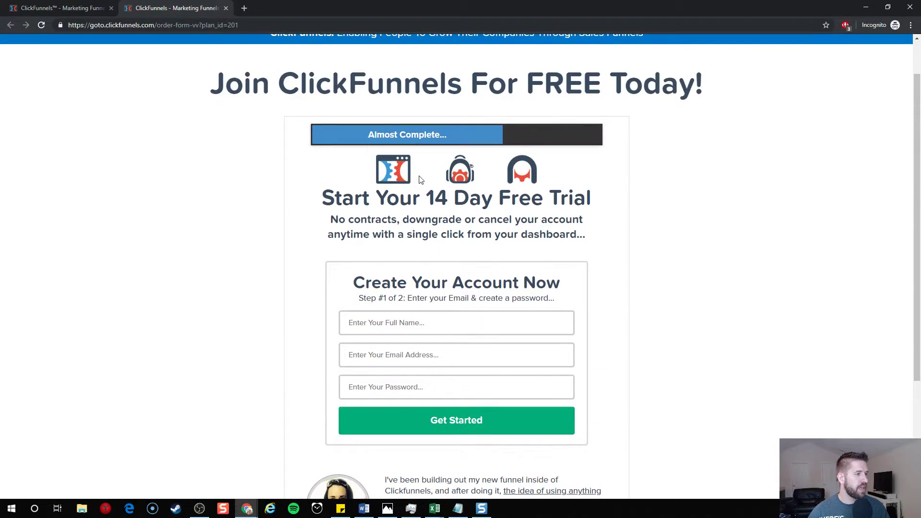
{"action": "left_click_drag", "start_coordinate": [322, 199], "coordinate": [632, 206]}
{"action": "left_click", "coordinate": [631, 206]}
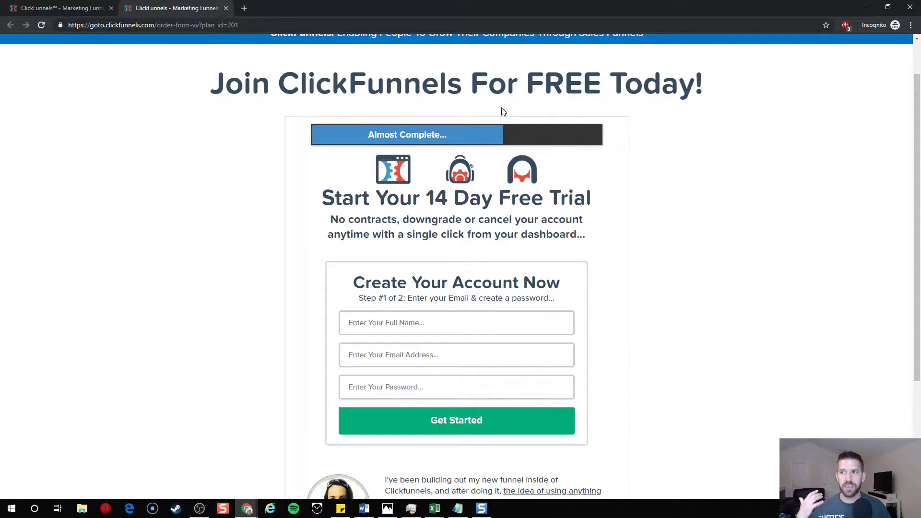
{"action": "scroll", "coordinate": [503, 112], "scroll_direction": "down", "scroll_amount": 2}
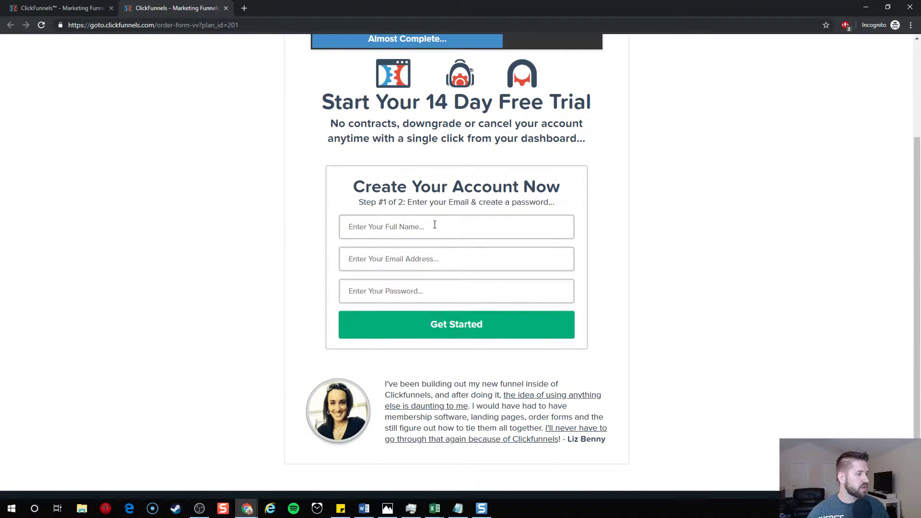
- Enter the user's full name, e-mail address and account password in the trial form
{"action": "left_click", "coordinate": [435, 224]}
{"action": "type", "text": "John"}
{"action": "key", "text": "Tab"}
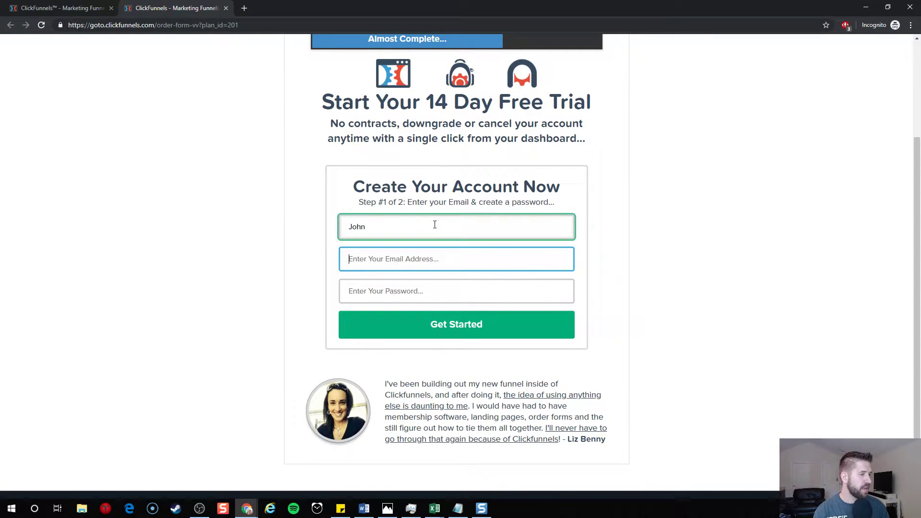
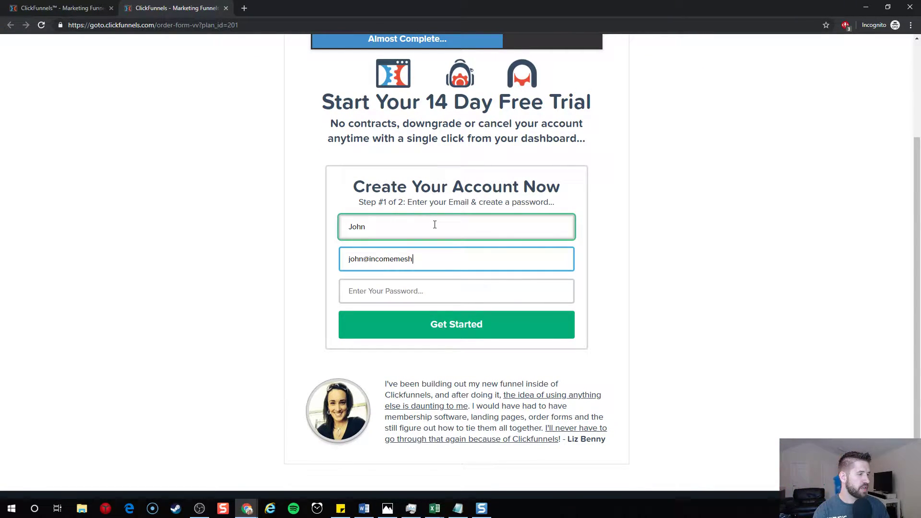
{"action": "key", "text": "Tab"}
{"action": "type", "text": "••••••••"}
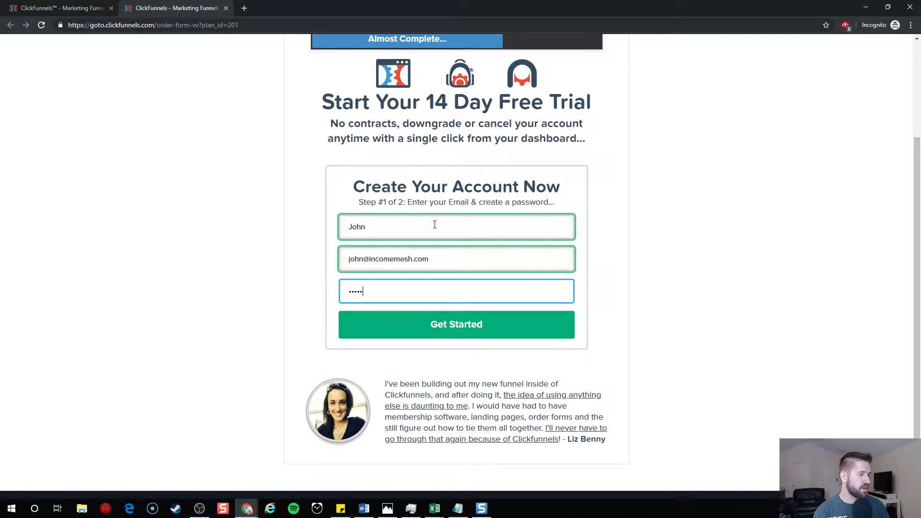
- Submit the account details with Get Started to reach the Step 2 billing form
{"action": "left_click", "coordinate": [438, 332]}
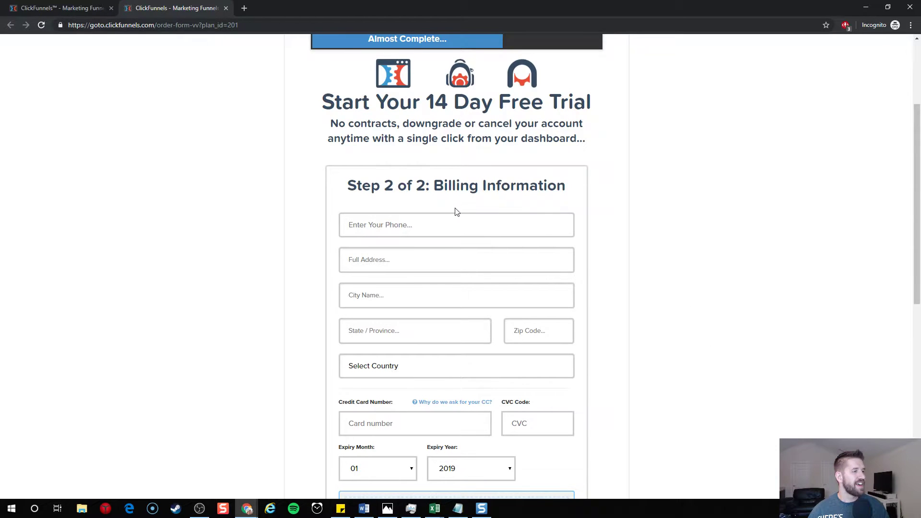
{"action": "left_click_drag", "start_coordinate": [366, 183], "coordinate": [609, 181]}
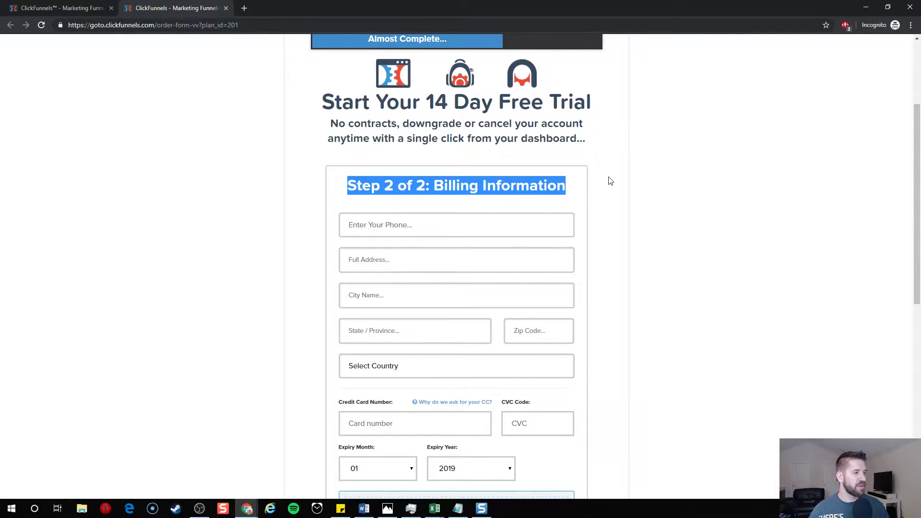
{"action": "left_click", "coordinate": [609, 181]}
{"action": "scroll", "coordinate": [609, 182], "scroll_direction": "down", "scroll_amount": 2}
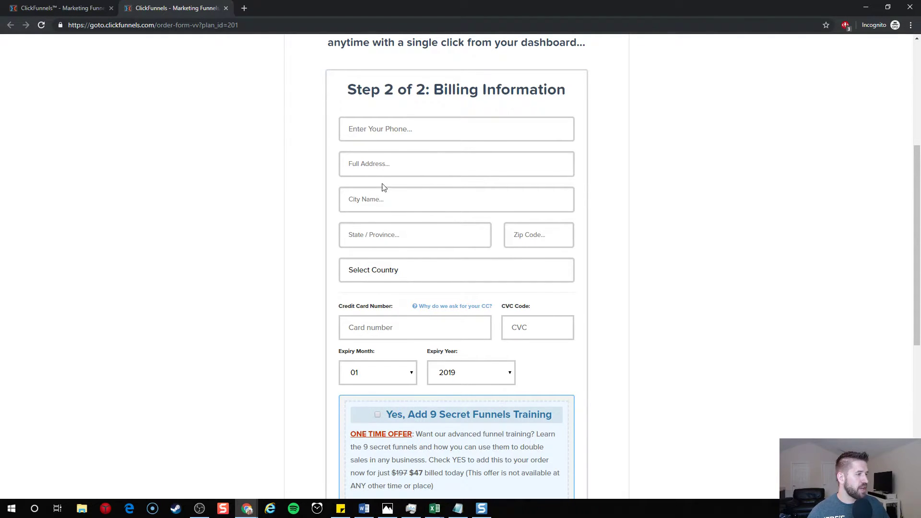
- Check the City Name field's autofill suggestions and close them again
{"action": "left_click", "coordinate": [408, 199]}
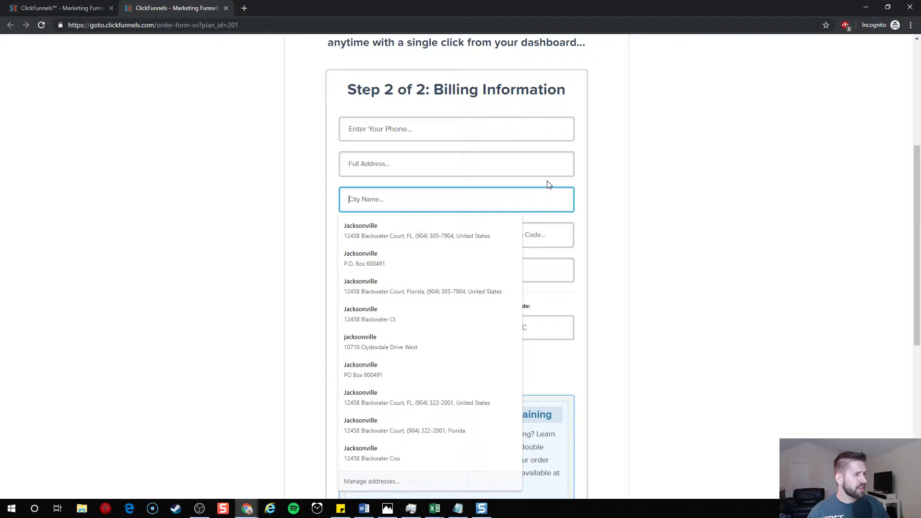
{"action": "left_click", "coordinate": [545, 183]}
{"action": "left_click", "coordinate": [368, 206]}
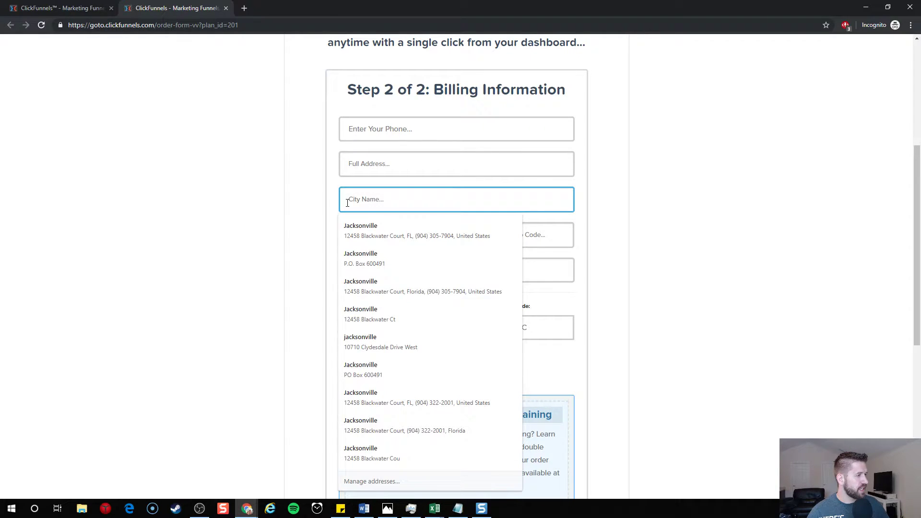
{"action": "left_click", "coordinate": [329, 205]}
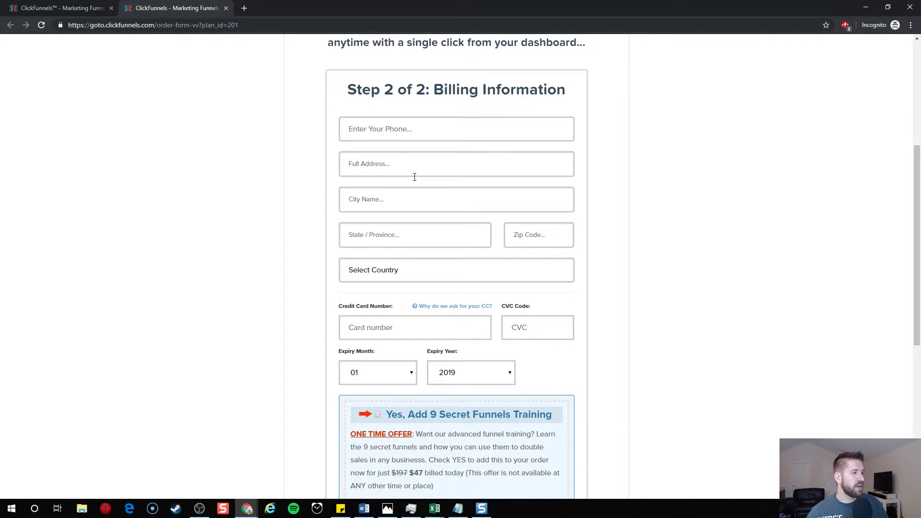
- Scroll up and down through the Step 2 billing form, leaving its fields empty
{"action": "scroll", "coordinate": [650, 187], "scroll_direction": "up", "scroll_amount": 3}
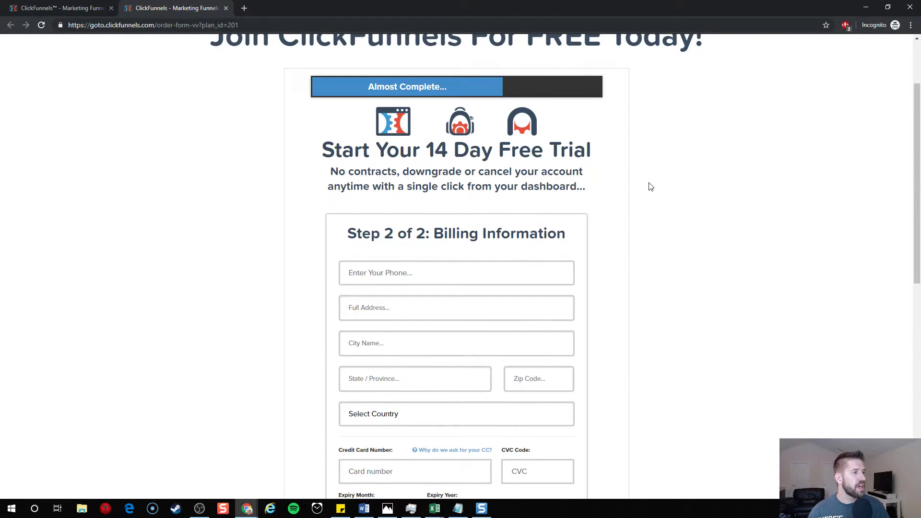
{"action": "scroll", "coordinate": [650, 186], "scroll_direction": "down", "scroll_amount": 1}
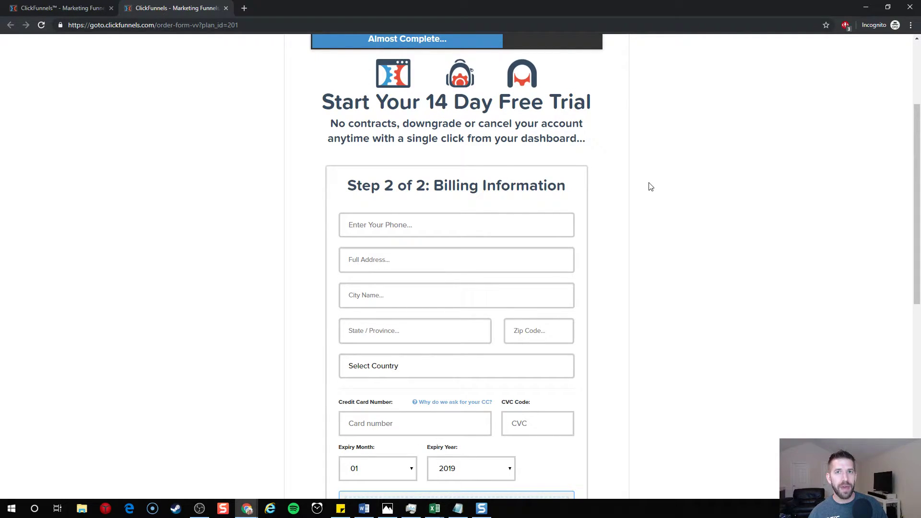
{"action": "scroll", "coordinate": [650, 186], "scroll_direction": "down", "scroll_amount": 4}
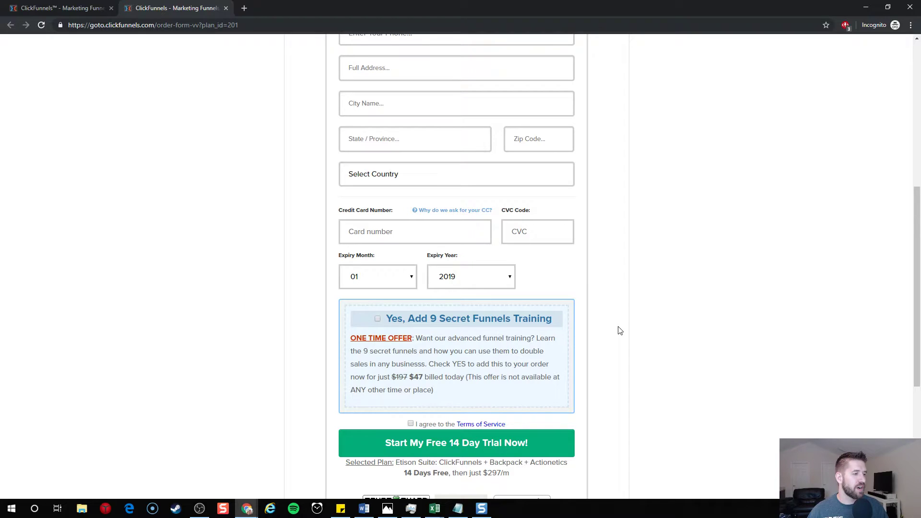
{"action": "scroll", "coordinate": [619, 331], "scroll_direction": "up", "scroll_amount": 4}
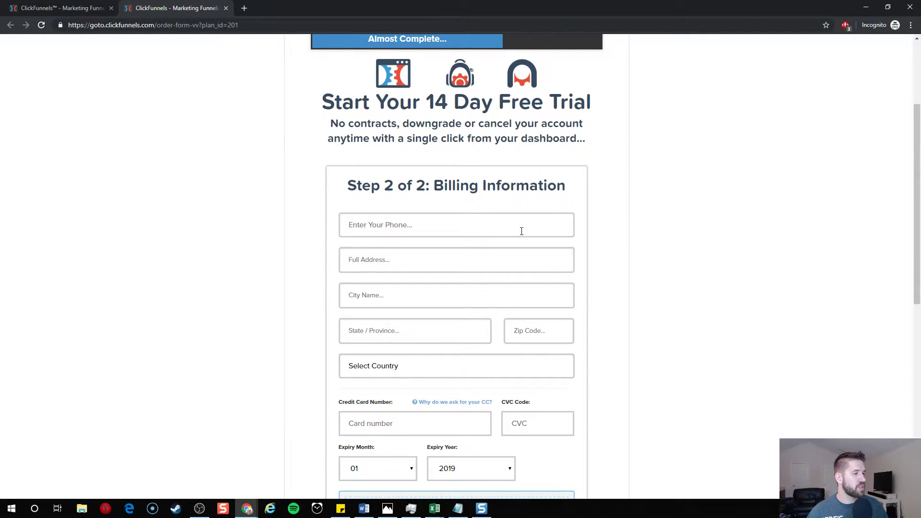
{"action": "scroll", "coordinate": [520, 230], "scroll_direction": "down", "scroll_amount": 5}
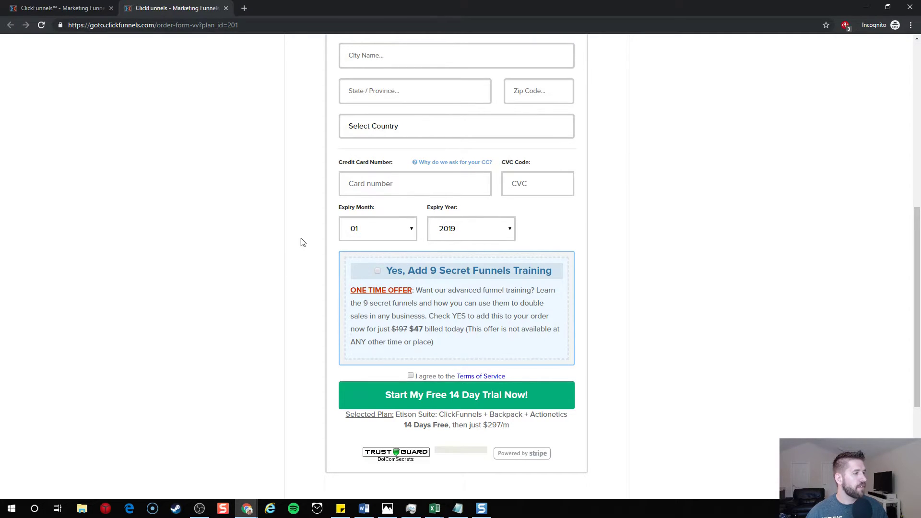
{"action": "scroll", "coordinate": [302, 244], "scroll_direction": "up", "scroll_amount": 7}
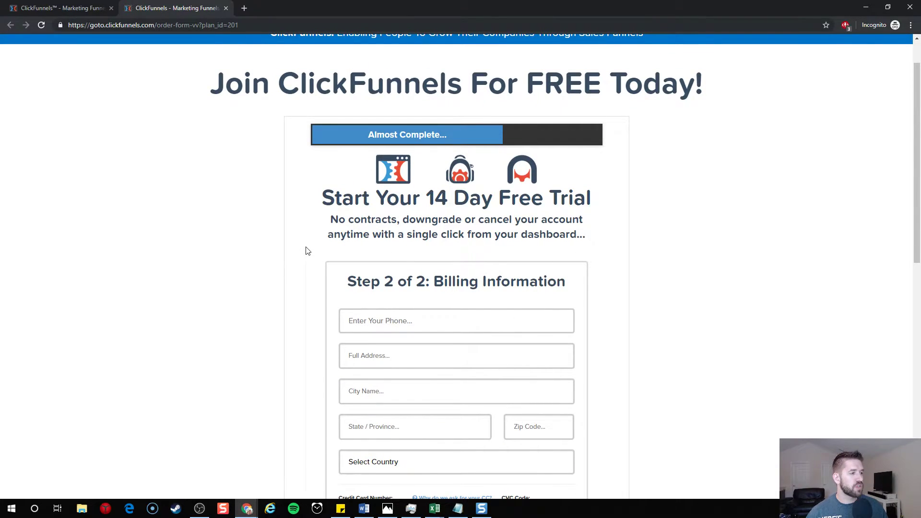
{"action": "scroll", "coordinate": [307, 251], "scroll_direction": "up", "scroll_amount": 1}
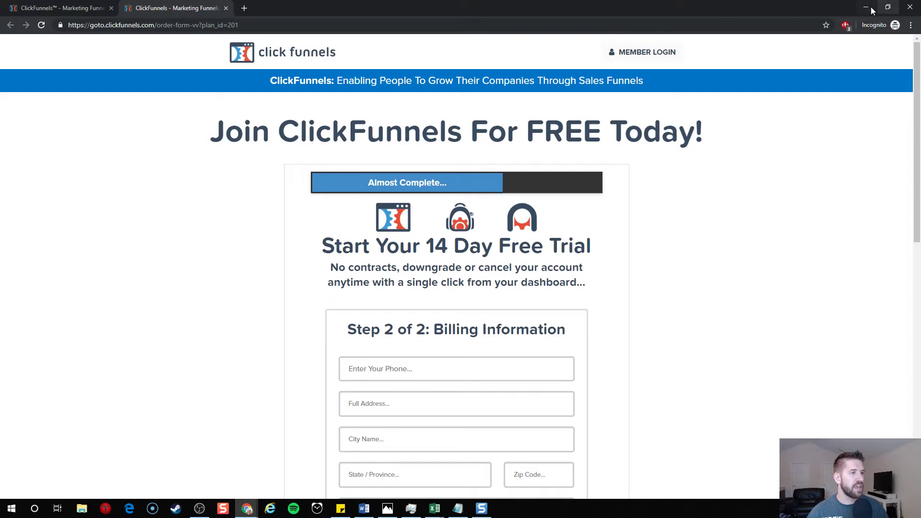
- Move from the ClickFunnels and CartFlows downloads tabs to WordPress Plugins and choose Add New
{"action": "left_click", "coordinate": [119, 10]}
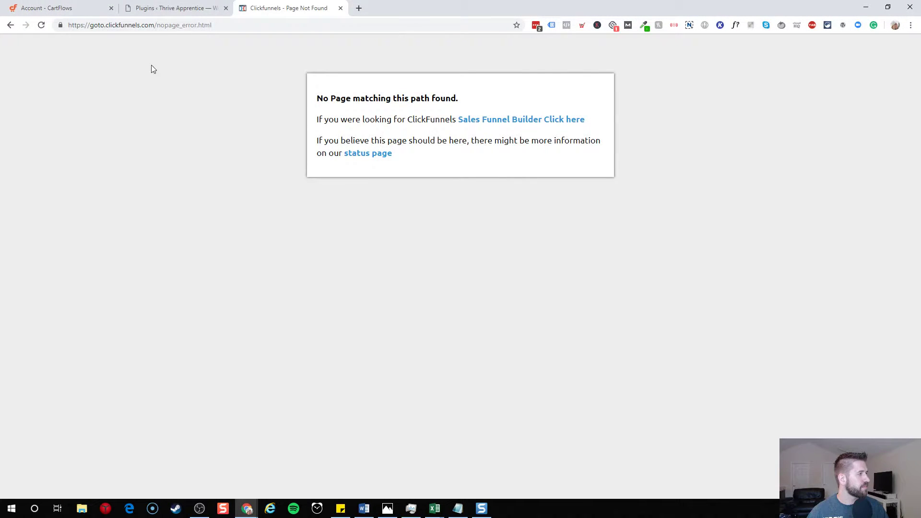
{"action": "left_click", "coordinate": [53, 7]}
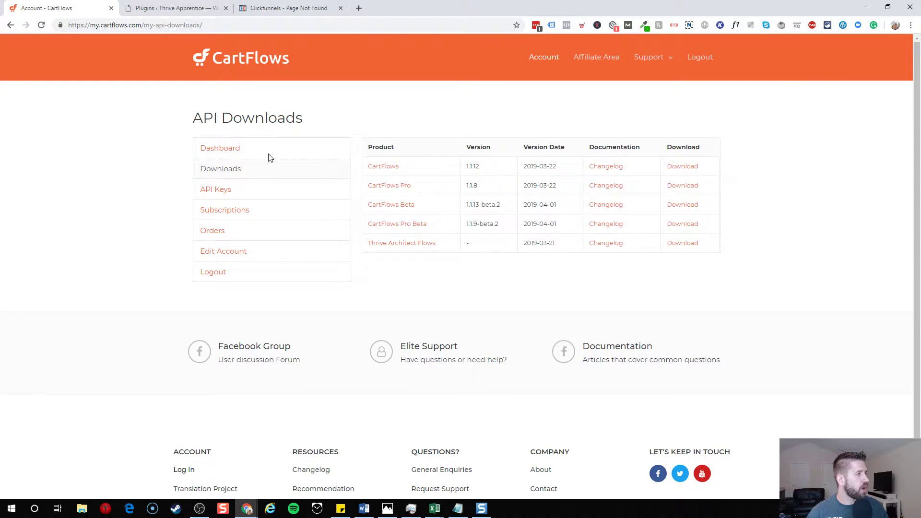
{"action": "left_click", "coordinate": [183, 7]}
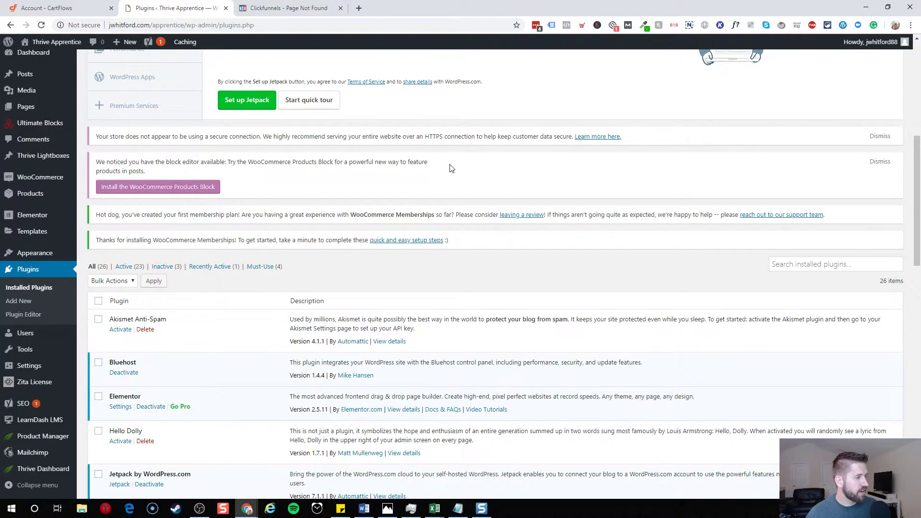
{"action": "scroll", "coordinate": [369, 263], "scroll_direction": "down", "scroll_amount": 4}
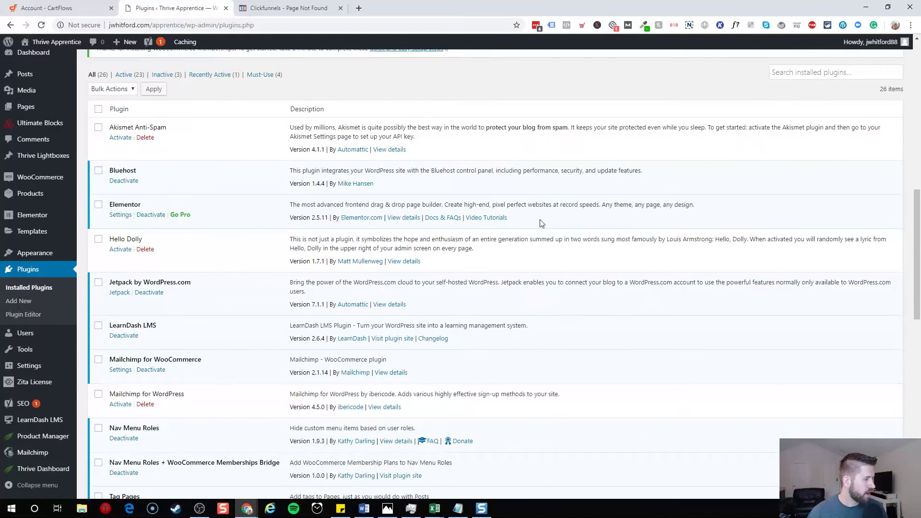
{"action": "scroll", "coordinate": [243, 222], "scroll_direction": "up", "scroll_amount": 4}
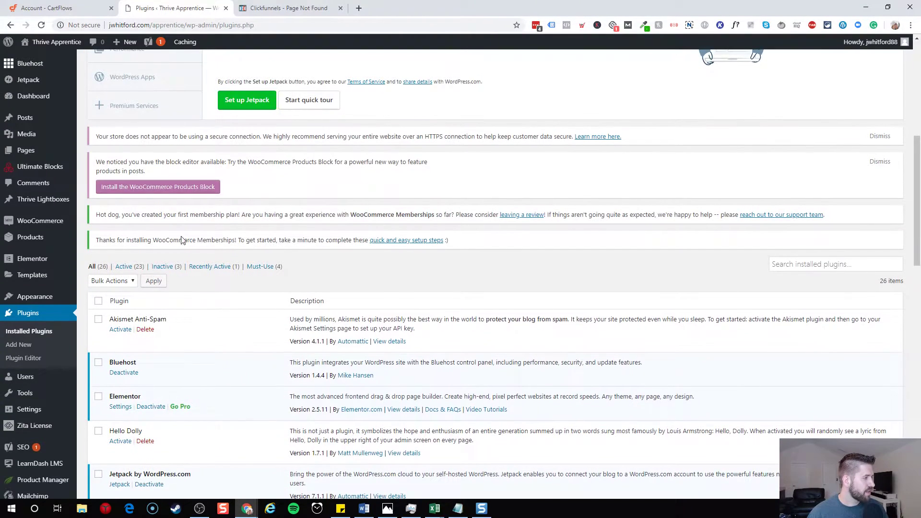
{"action": "scroll", "coordinate": [185, 235], "scroll_direction": "up", "scroll_amount": 7}
{"action": "left_click", "coordinate": [141, 91]}
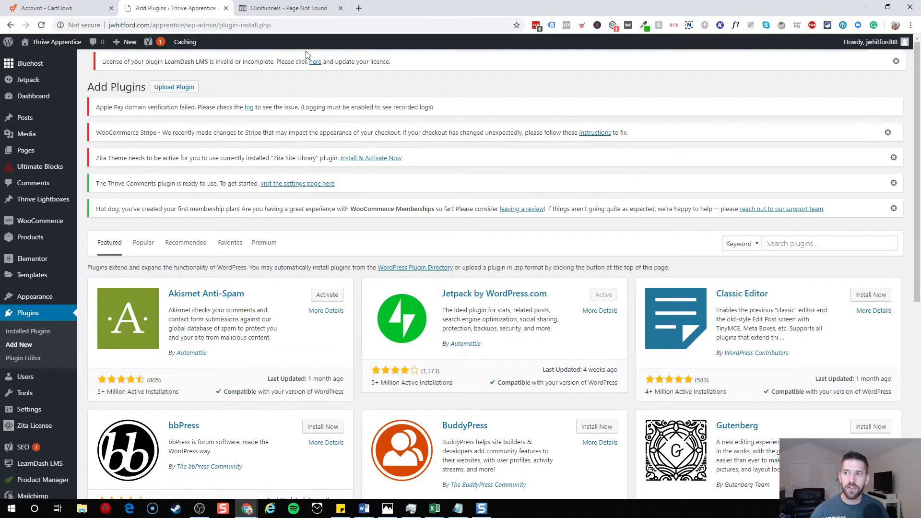
- Upload the cartflows-1.1.13-beta.2.zip package through Upload Plugin and install it
{"action": "scroll", "coordinate": [320, 120], "scroll_direction": "down", "scroll_amount": 3}
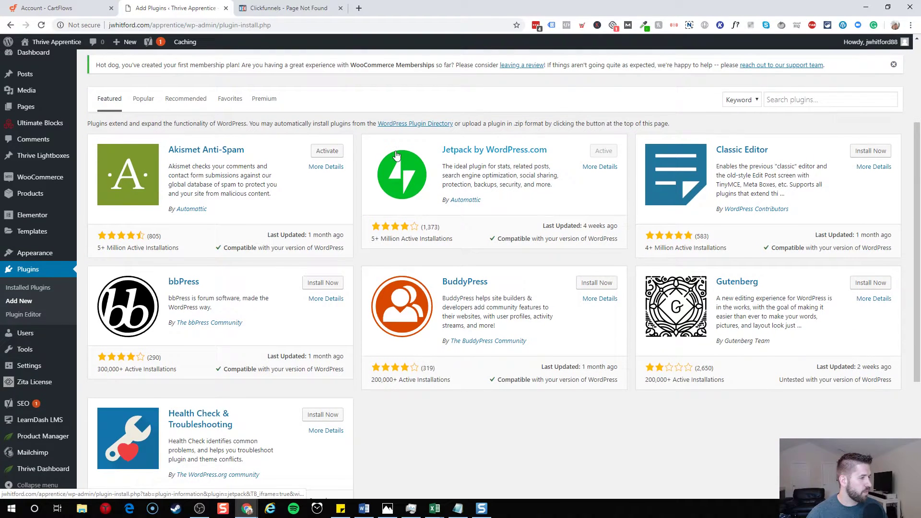
{"action": "scroll", "coordinate": [285, 120], "scroll_direction": "up", "scroll_amount": 3}
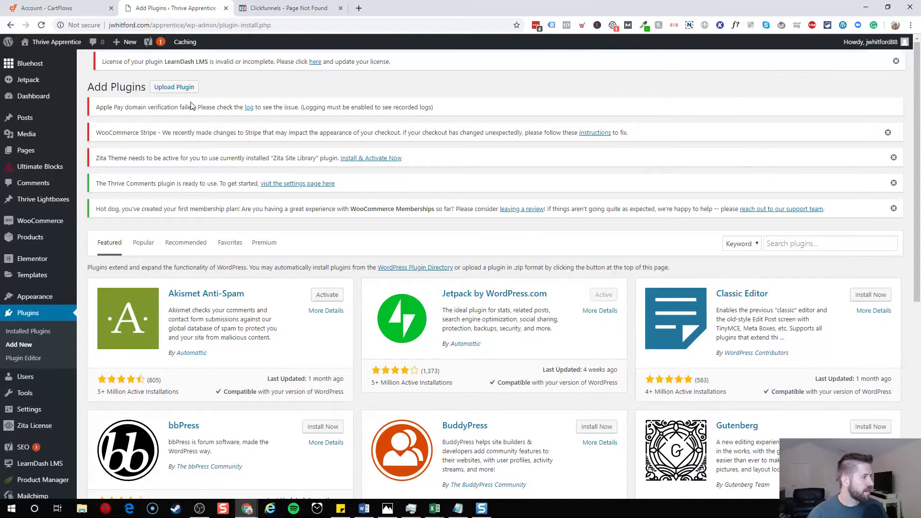
{"action": "left_click", "coordinate": [161, 90]}
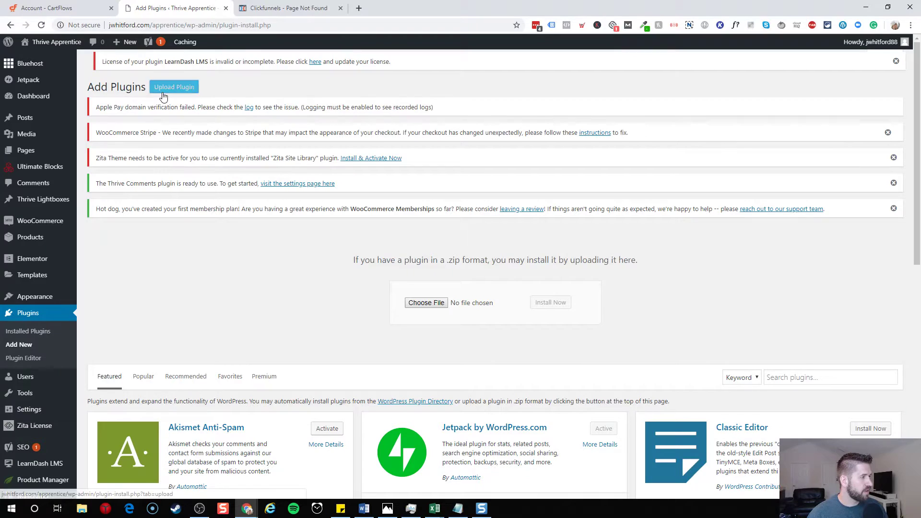
{"action": "left_click", "coordinate": [433, 298]}
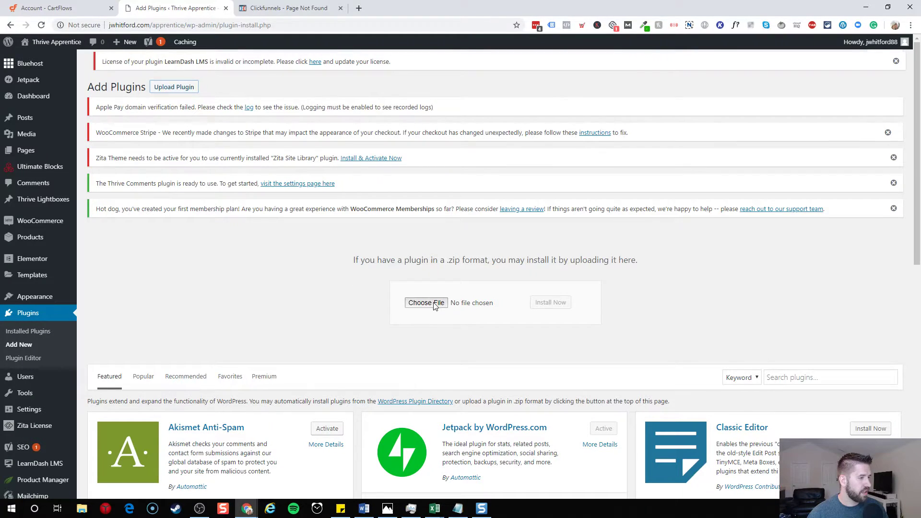
{"action": "key", "text": "Escape"}
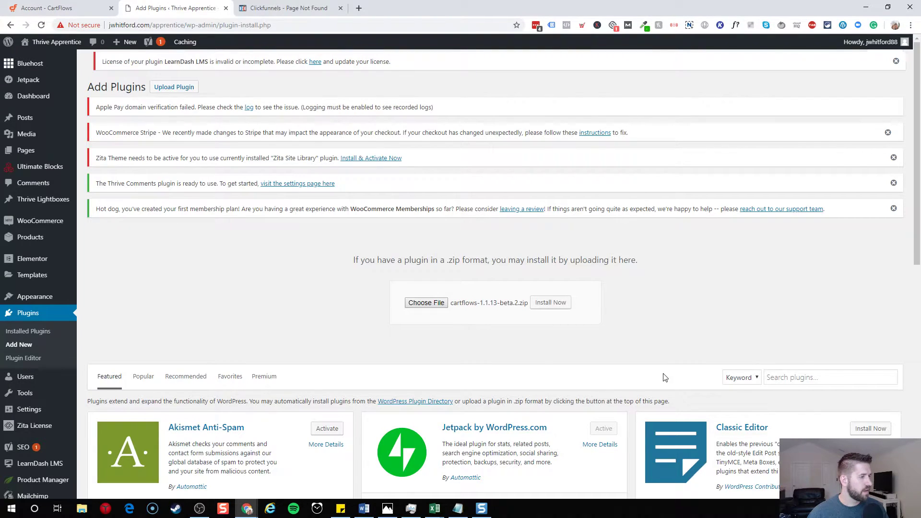
{"action": "left_click", "coordinate": [560, 304]}
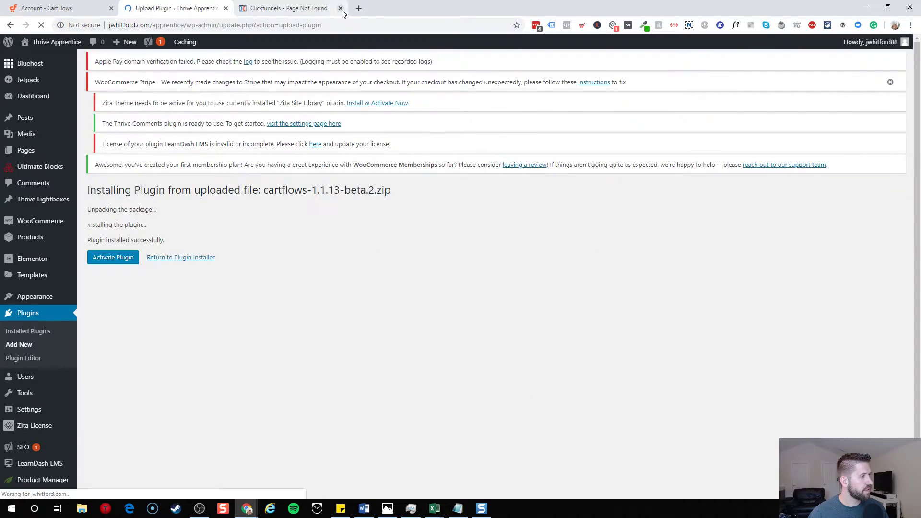
- Activate CartFlows, then upload, install and activate cartflows-pro-1.1.9-beta.2.zip
{"action": "left_click", "coordinate": [113, 278]}
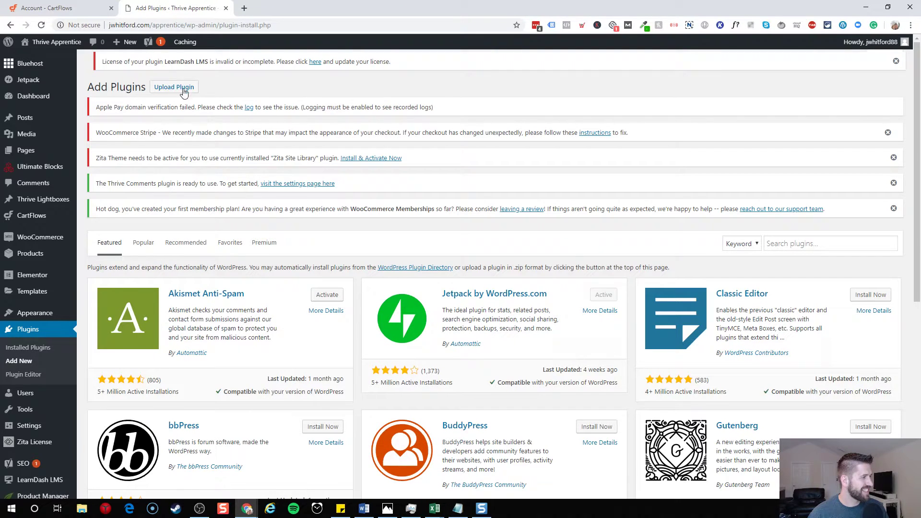
{"action": "left_click", "coordinate": [180, 89]}
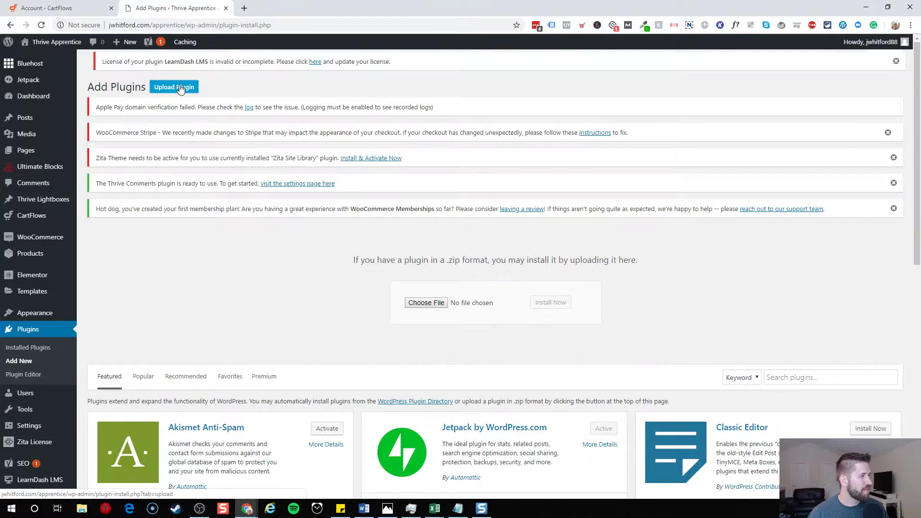
{"action": "left_click", "coordinate": [417, 304]}
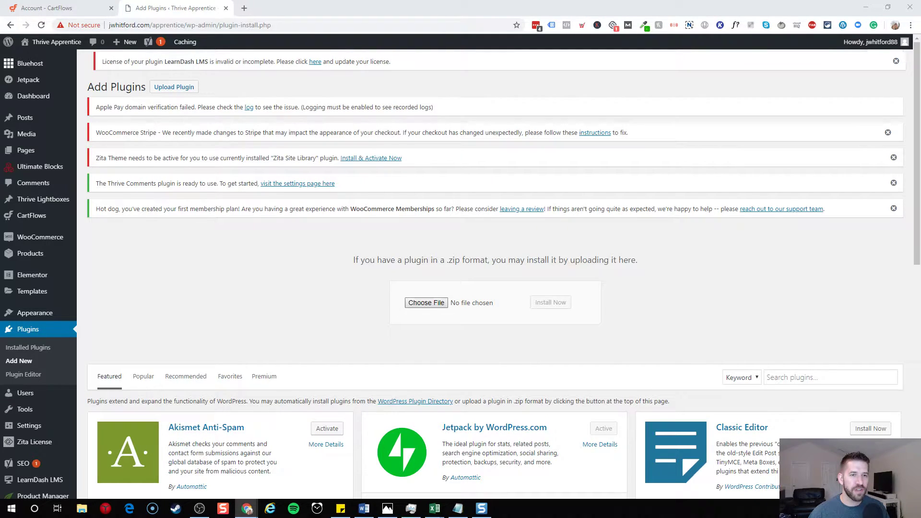
{"action": "key", "text": "Return"}
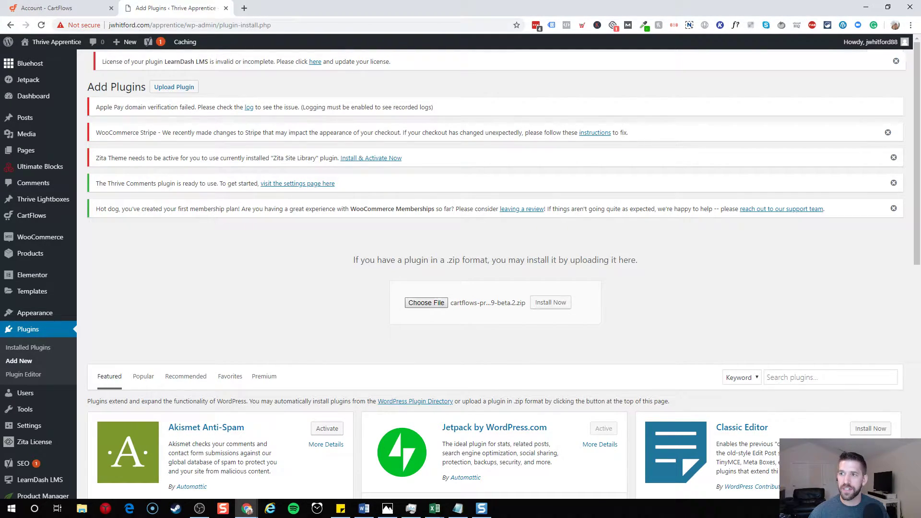
{"action": "left_click", "coordinate": [552, 303]}
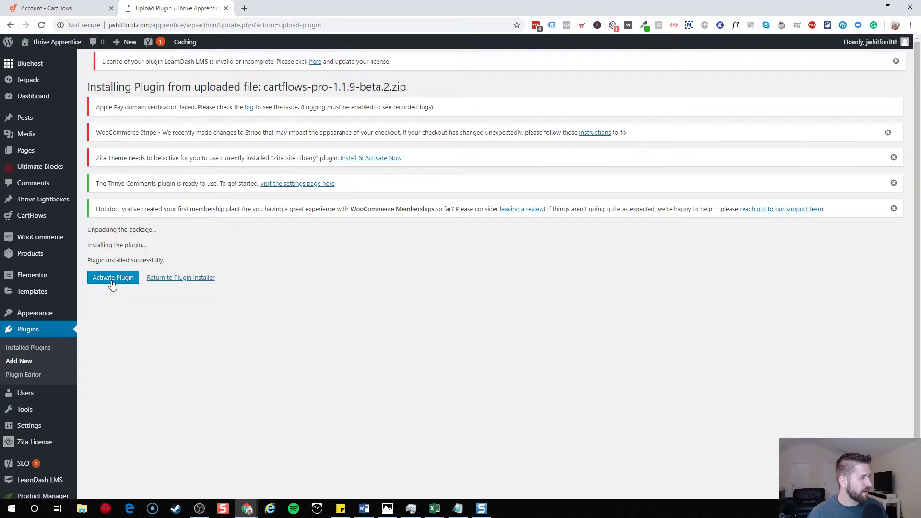
{"action": "left_click", "coordinate": [111, 283]}
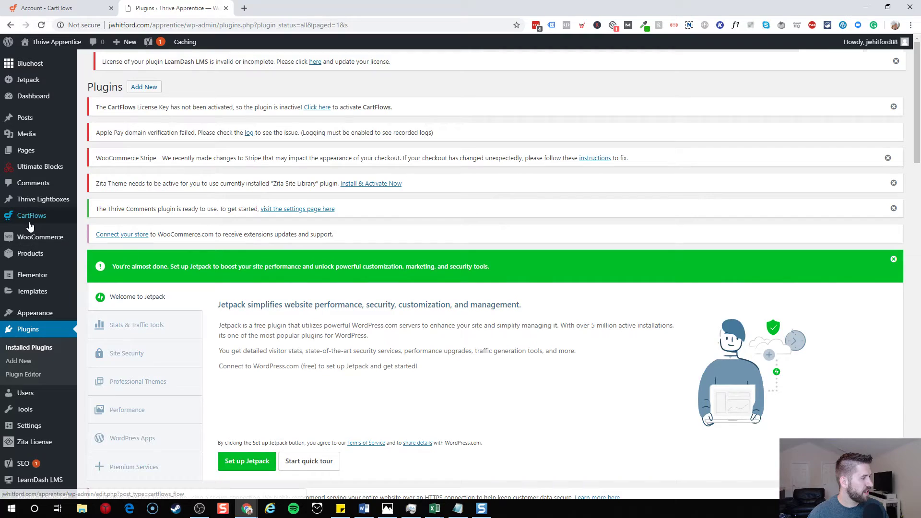
- Scroll through the CartFlows Settings page, then open the Flows list showing Mailchimp Flow
{"action": "mouse_move", "coordinate": [35, 224]}
{"action": "left_click", "coordinate": [94, 232]}
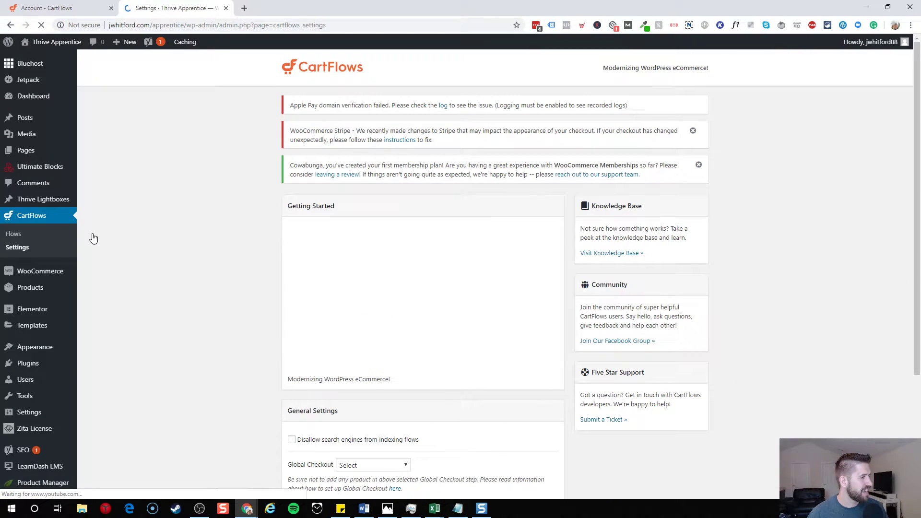
{"action": "scroll", "coordinate": [213, 256], "scroll_direction": "down", "scroll_amount": 3}
{"action": "scroll", "coordinate": [214, 256], "scroll_direction": "down", "scroll_amount": 1}
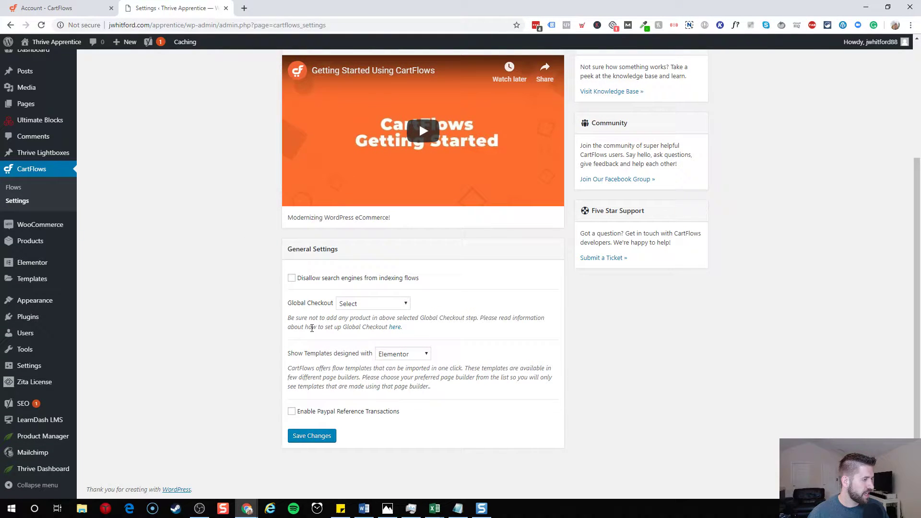
{"action": "scroll", "coordinate": [384, 419], "scroll_direction": "up", "scroll_amount": 4}
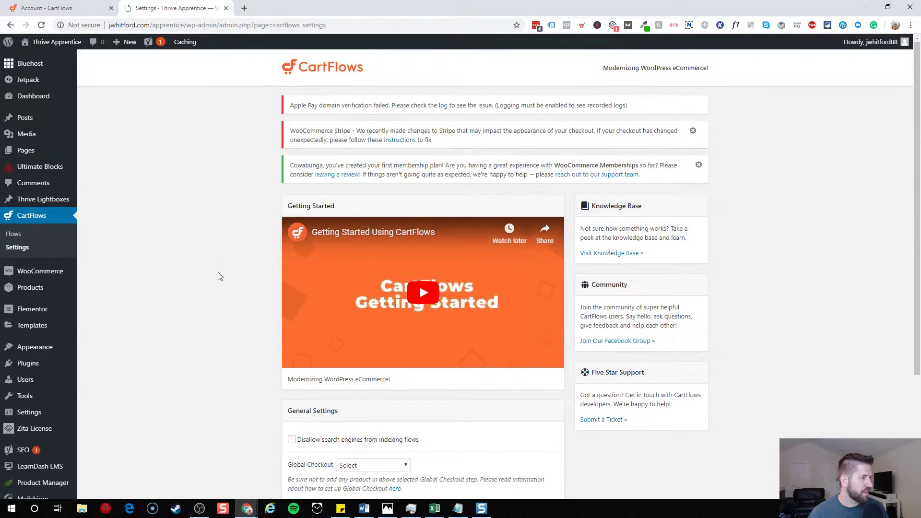
{"action": "left_click", "coordinate": [41, 243]}
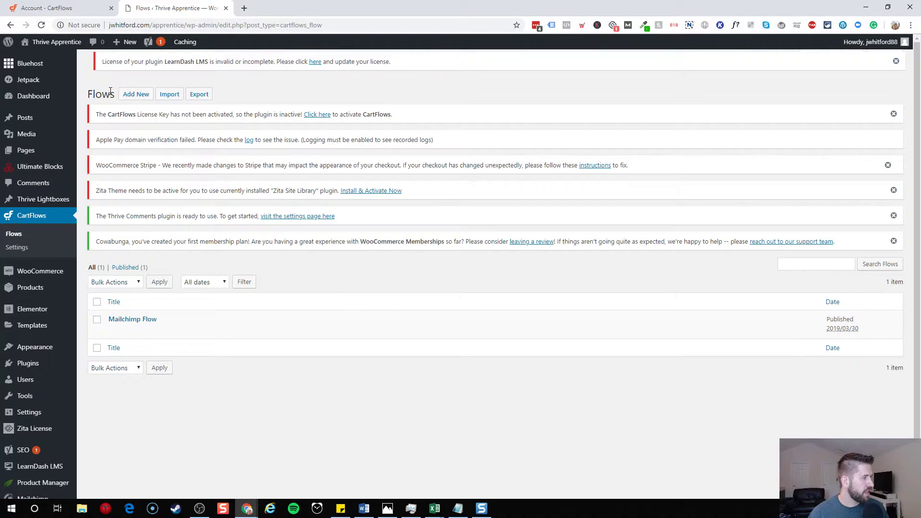
- Add a new flow by importing Evergreen Product 01 from the flow template library
{"action": "left_click", "coordinate": [137, 96]}
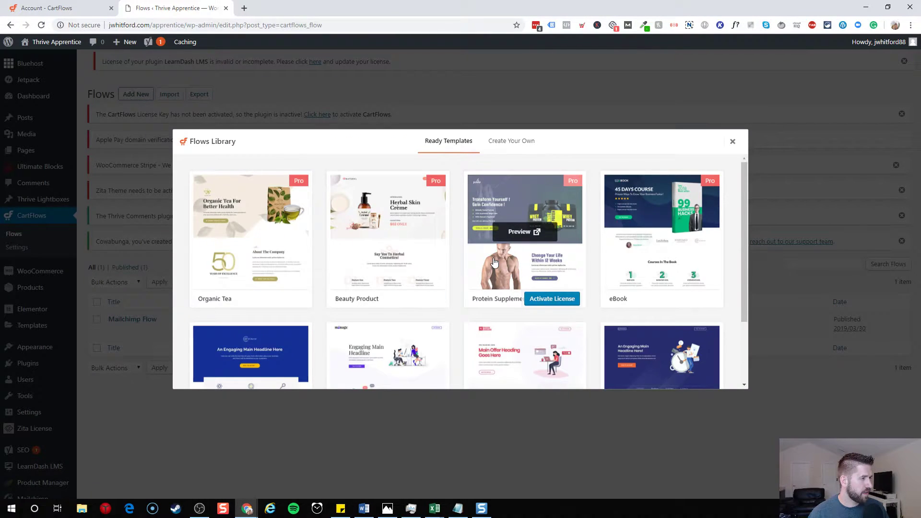
{"action": "scroll", "coordinate": [494, 262], "scroll_direction": "down", "scroll_amount": 2}
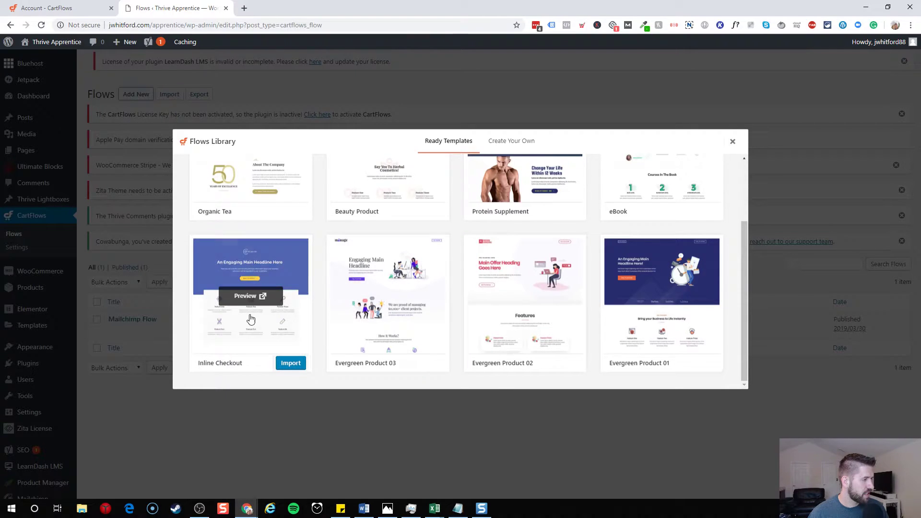
{"action": "scroll", "coordinate": [576, 335], "scroll_direction": "up", "scroll_amount": 2}
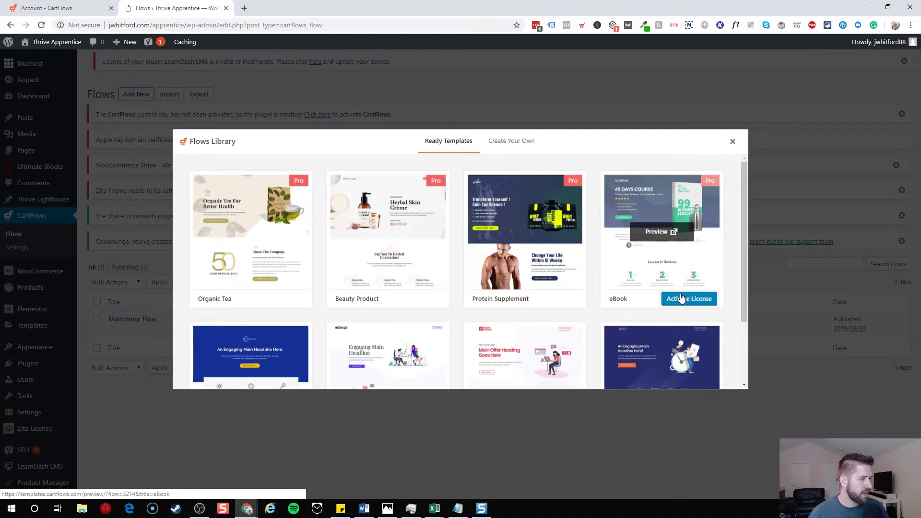
{"action": "scroll", "coordinate": [675, 293], "scroll_direction": "down", "scroll_amount": 2}
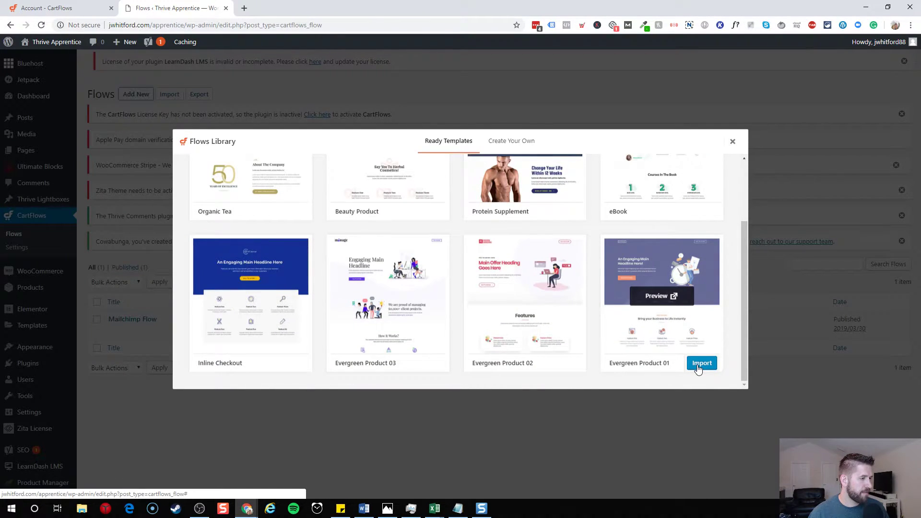
{"action": "left_click", "coordinate": [700, 365]}
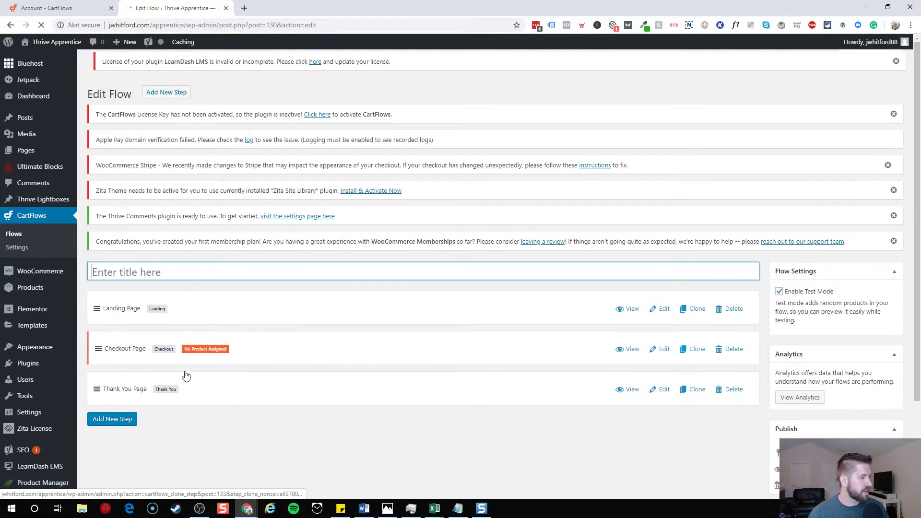
- Enter '2 Step Checkout' in the flow title field and Update, getting 'Flow updated.'
{"action": "left_click", "coordinate": [254, 278]}
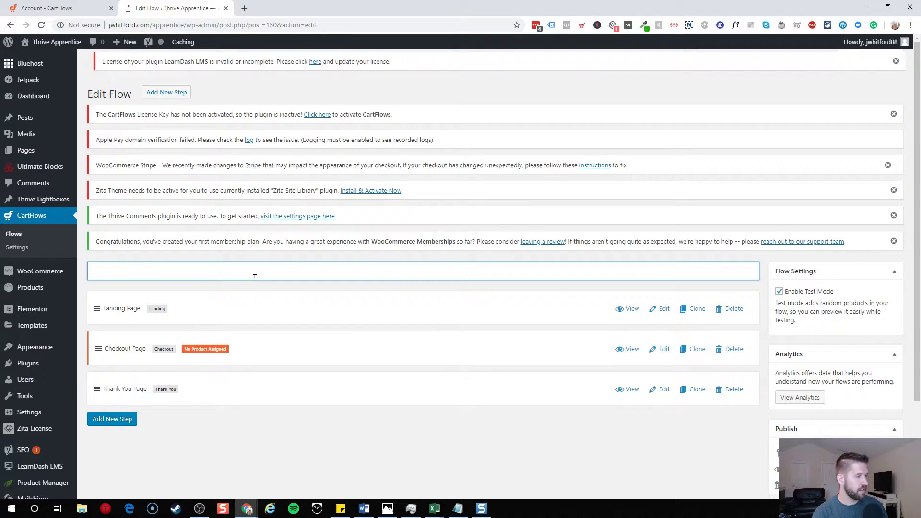
{"action": "type", "text": "@ "}
{"action": "type", "text": "St"}
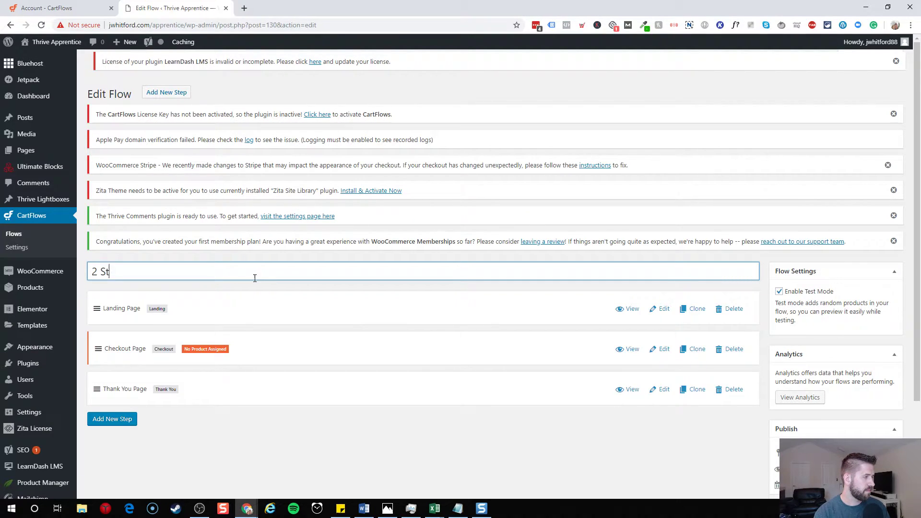
{"action": "type", "text": "ep Checkout"}
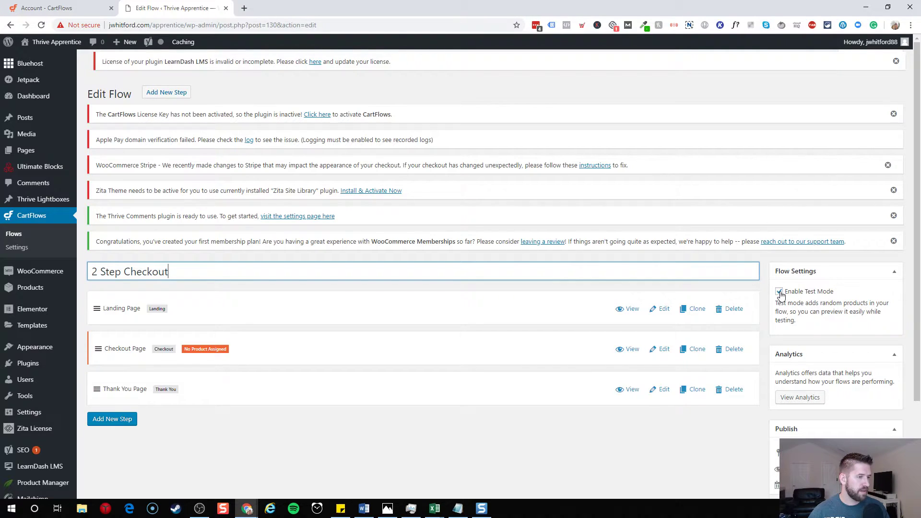
{"action": "scroll", "coordinate": [778, 298], "scroll_direction": "down", "scroll_amount": 3}
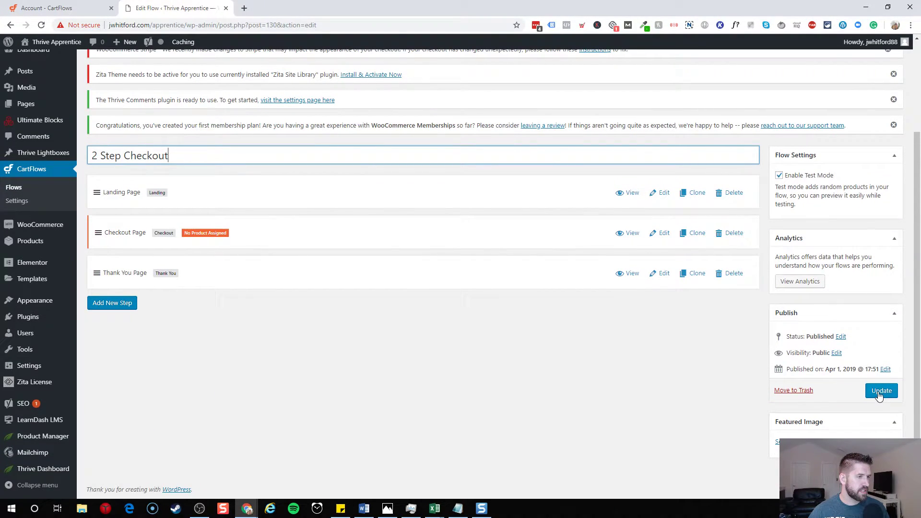
{"action": "left_click", "coordinate": [881, 391]}
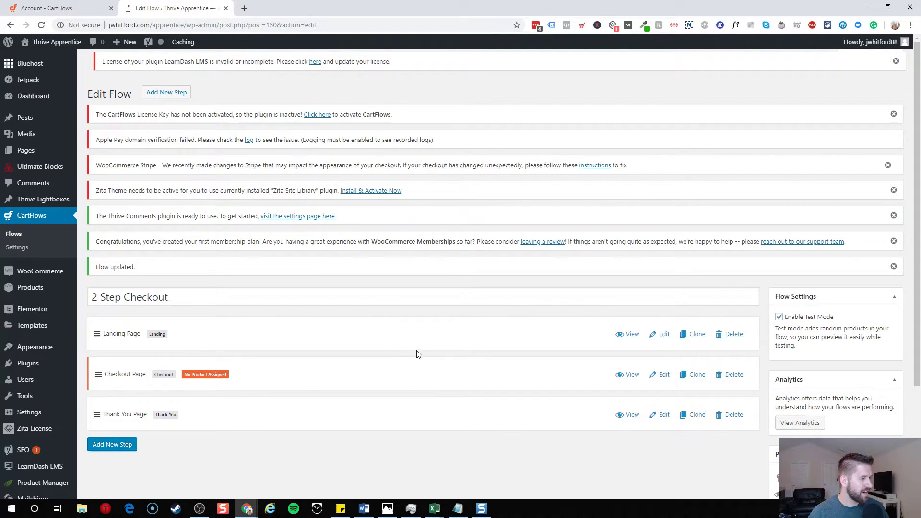
- Open the Checkout Page step live in a new tab and scroll through the billing form
{"action": "left_click", "coordinate": [632, 375]}
{"action": "left_click", "coordinate": [249, 5]}
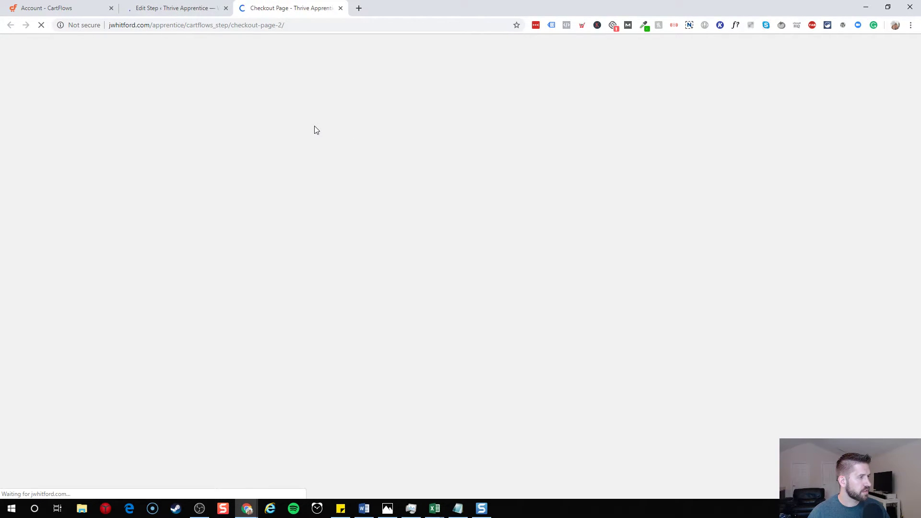
{"action": "scroll", "coordinate": [288, 153], "scroll_direction": "down", "scroll_amount": 5}
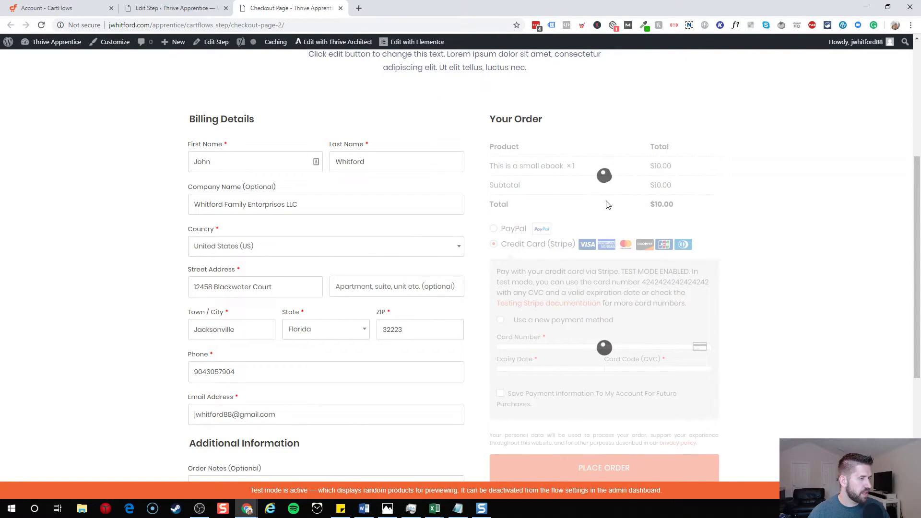
{"action": "scroll", "coordinate": [425, 298], "scroll_direction": "down", "scroll_amount": 2}
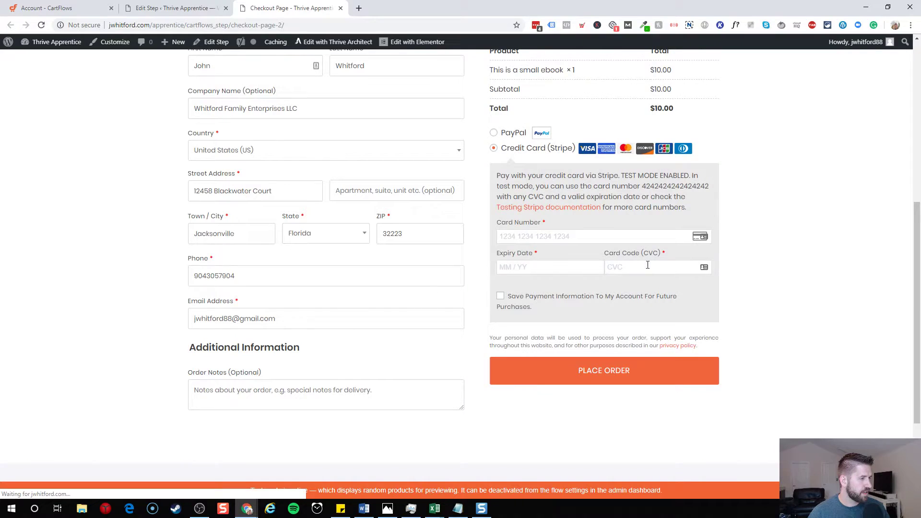
{"action": "scroll", "coordinate": [323, 369], "scroll_direction": "up", "scroll_amount": 4}
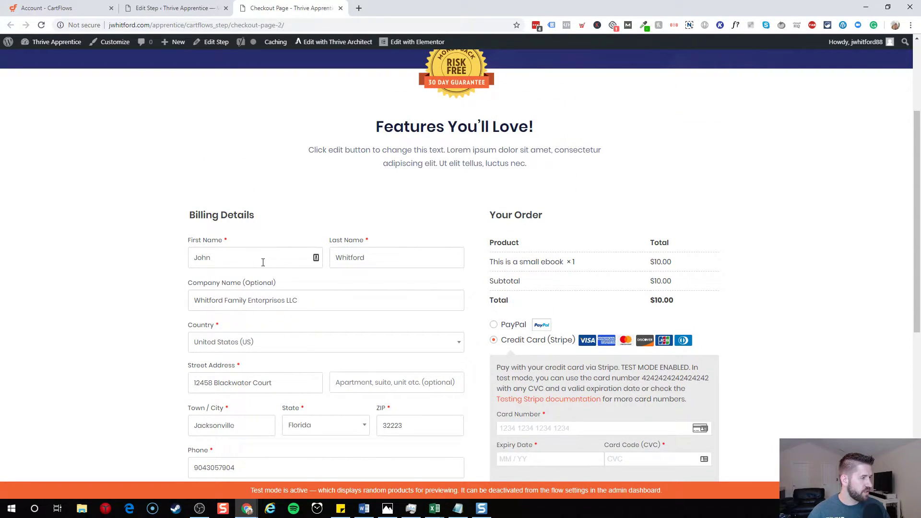
{"action": "scroll", "coordinate": [313, 282], "scroll_direction": "down", "scroll_amount": 3}
- Inspect the pre-filled email field, then clear the selection and dismiss the autofill suggestions
{"action": "left_click_drag", "start_coordinate": [276, 366], "coordinate": [211, 366]}
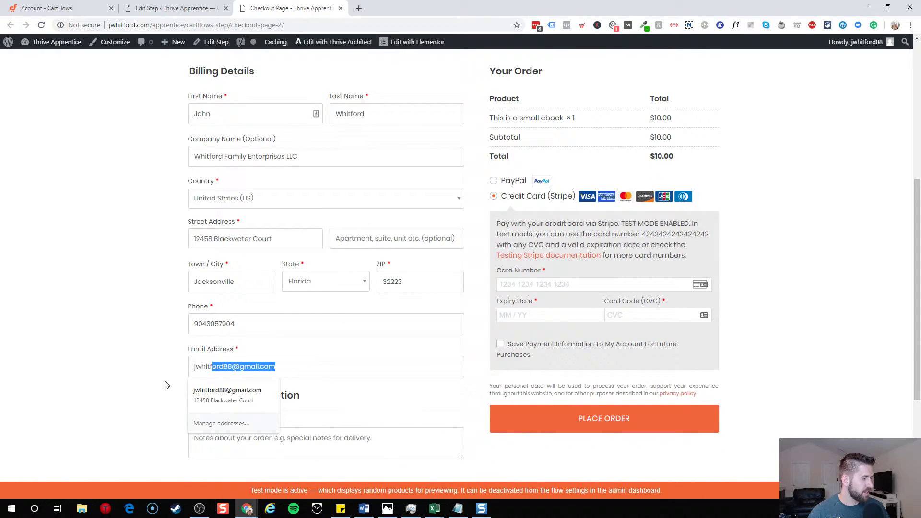
{"action": "left_click_drag", "start_coordinate": [165, 384], "coordinate": [148, 373]}
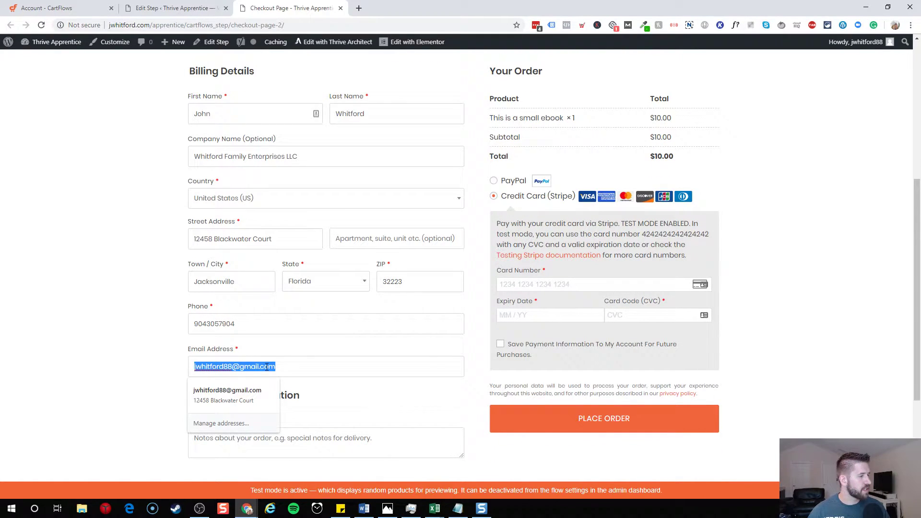
{"action": "left_click", "coordinate": [296, 366]}
{"action": "left_click", "coordinate": [292, 357]}
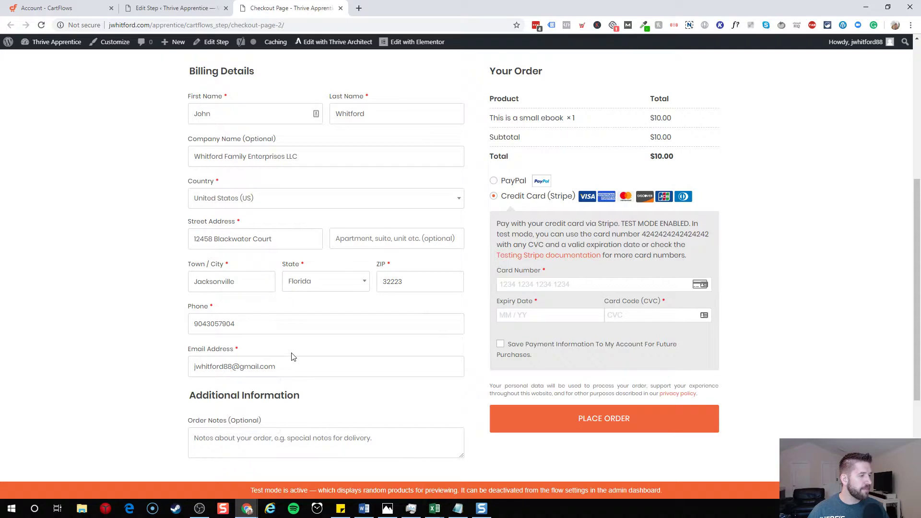
{"action": "scroll", "coordinate": [320, 369], "scroll_direction": "up", "scroll_amount": 2}
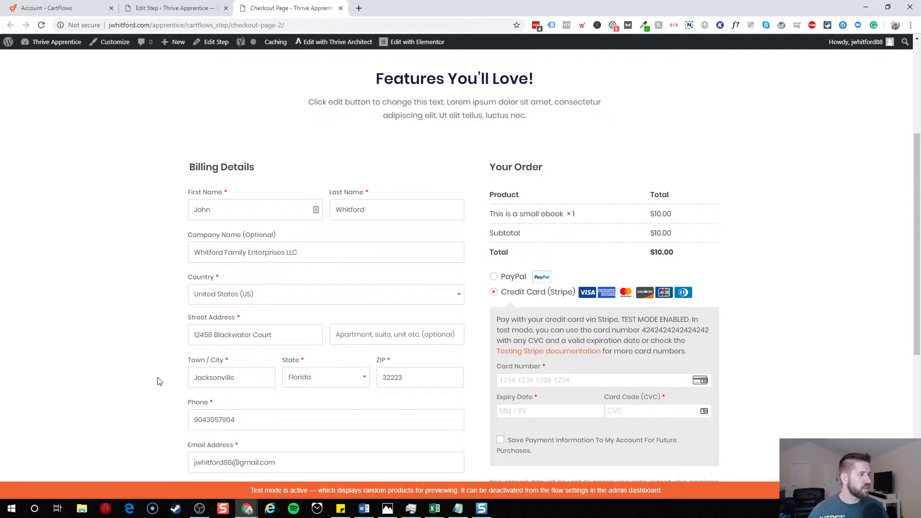
- Back on the Edit Step tab, open Checkout Design and enable Advance Options
{"action": "left_click", "coordinate": [183, 5]}
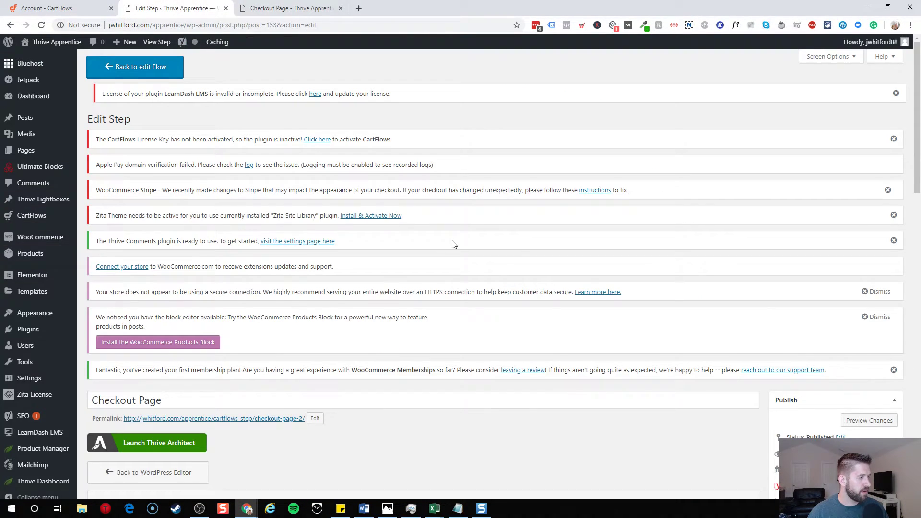
{"action": "scroll", "coordinate": [454, 245], "scroll_direction": "down", "scroll_amount": 12}
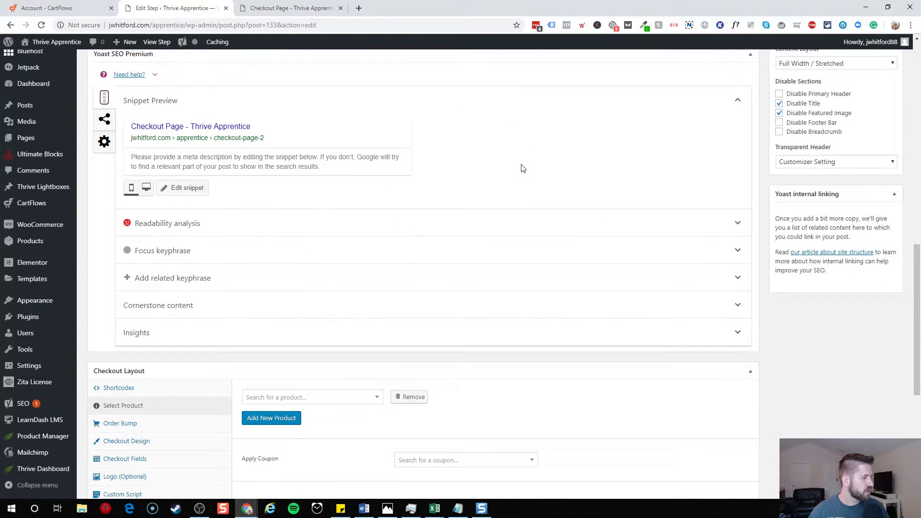
{"action": "scroll", "coordinate": [523, 168], "scroll_direction": "down", "scroll_amount": 6}
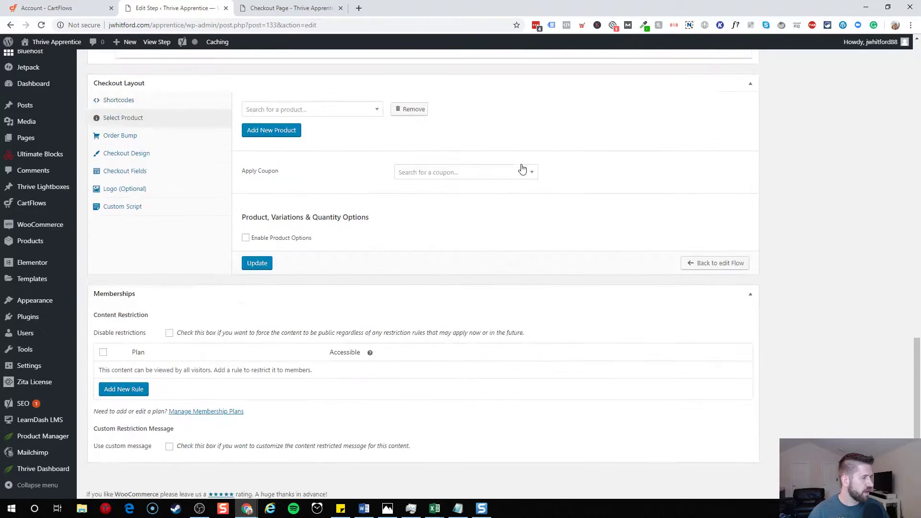
{"action": "left_click", "coordinate": [127, 154]}
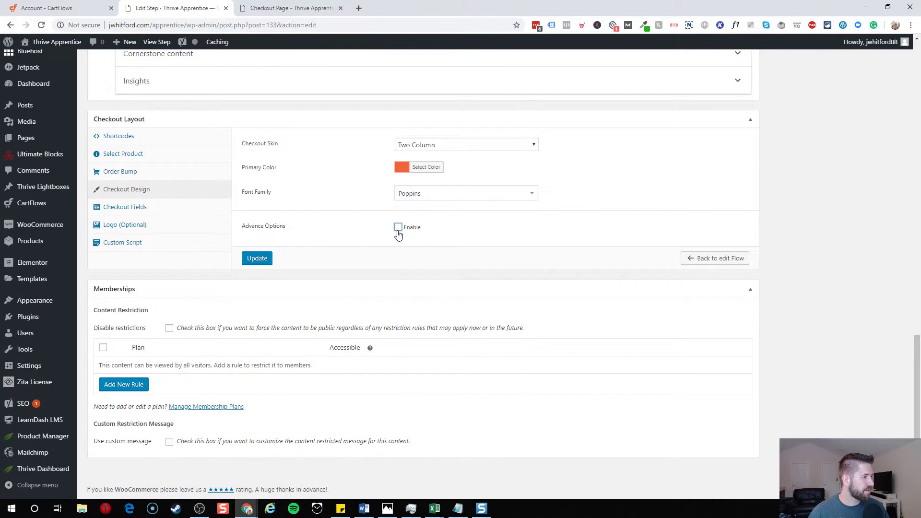
{"action": "left_click", "coordinate": [398, 231]}
- Browse the Checkout Fields, Order Bump, Product and Shortcode sections, then open the Checkout Skin list
{"action": "scroll", "coordinate": [629, 222], "scroll_direction": "down", "scroll_amount": 12}
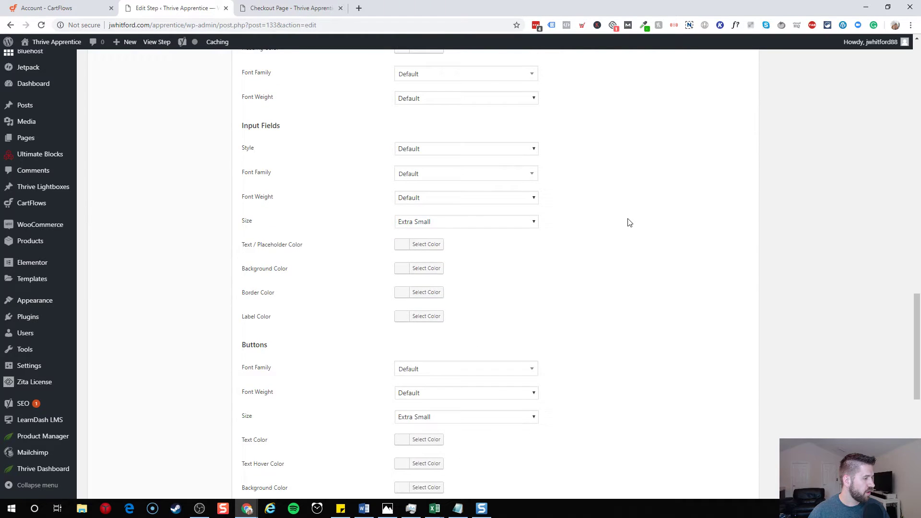
{"action": "scroll", "coordinate": [263, 202], "scroll_direction": "up", "scroll_amount": 15}
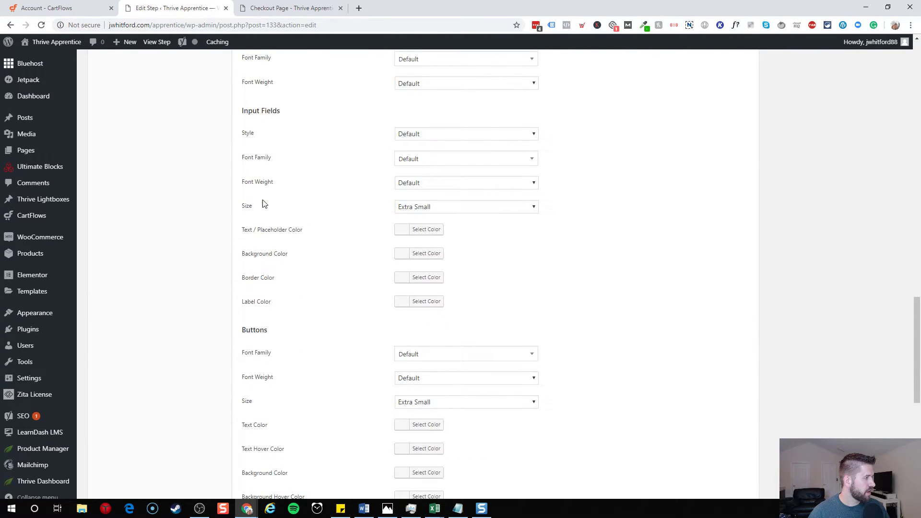
{"action": "left_click", "coordinate": [150, 354]}
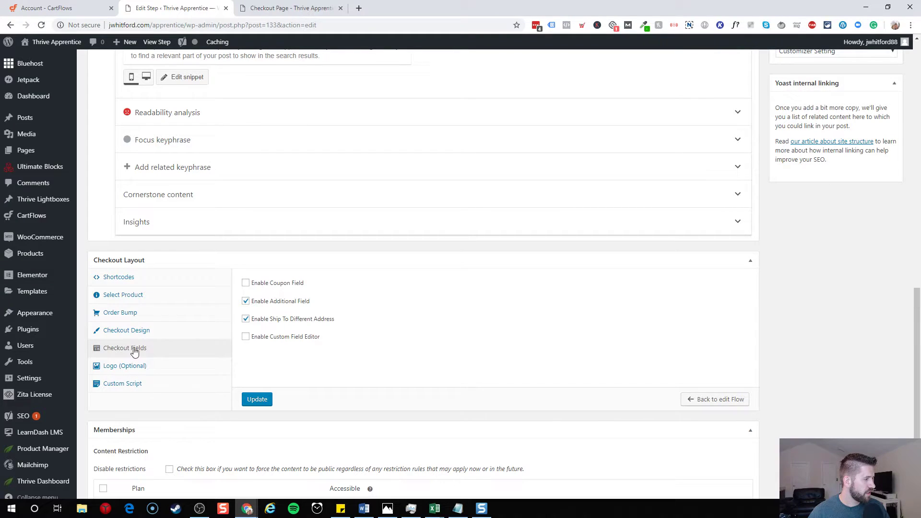
{"action": "left_click", "coordinate": [133, 317]}
{"action": "left_click", "coordinate": [134, 295]}
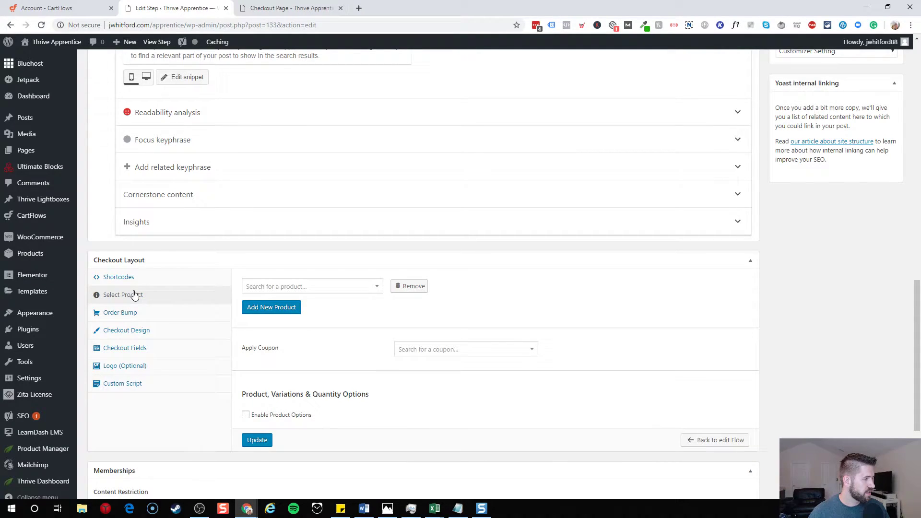
{"action": "left_click", "coordinate": [125, 277]}
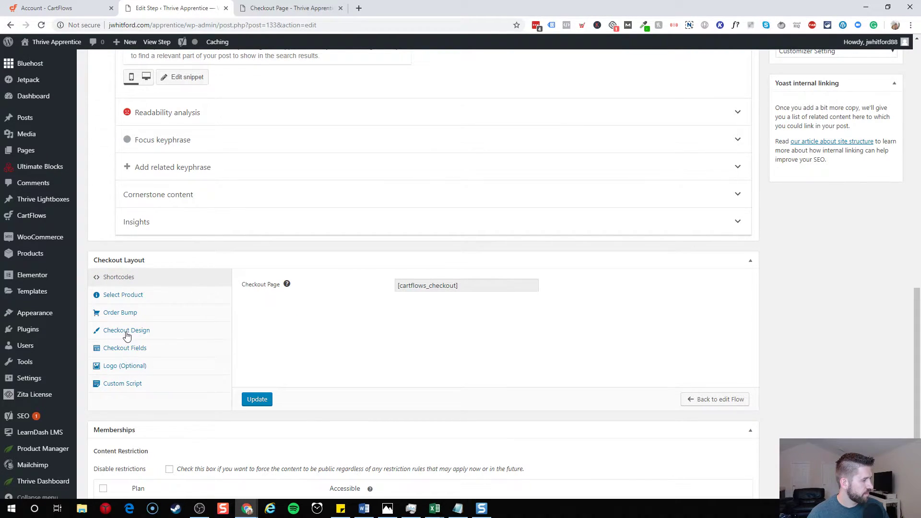
{"action": "left_click", "coordinate": [132, 313]}
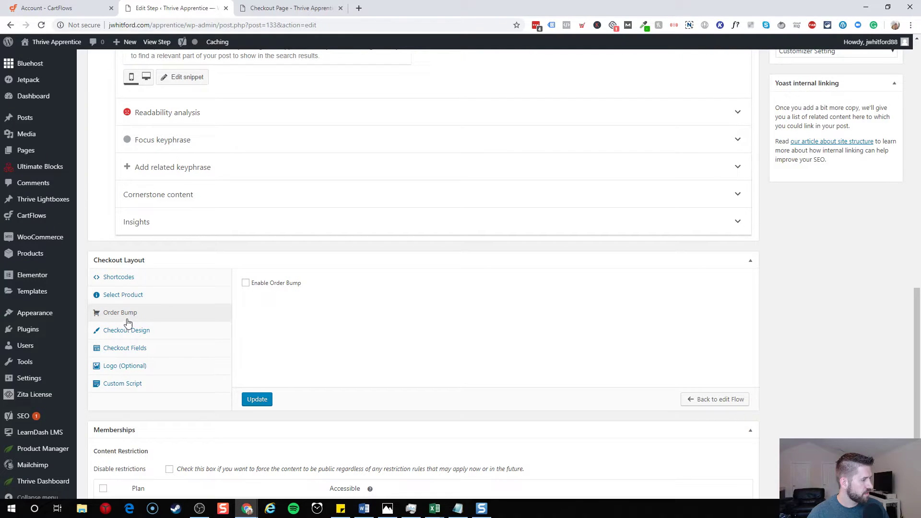
{"action": "left_click", "coordinate": [139, 300]}
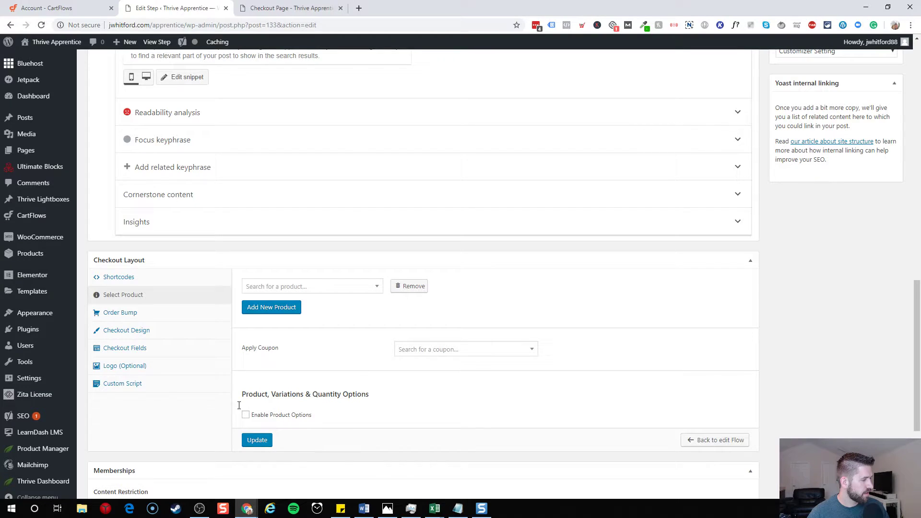
{"action": "left_click", "coordinate": [127, 331]}
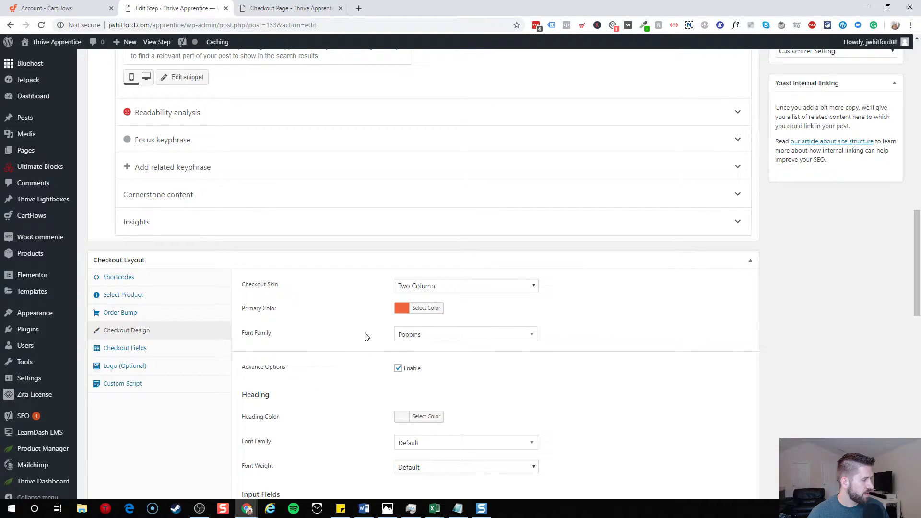
{"action": "left_click", "coordinate": [452, 287]}
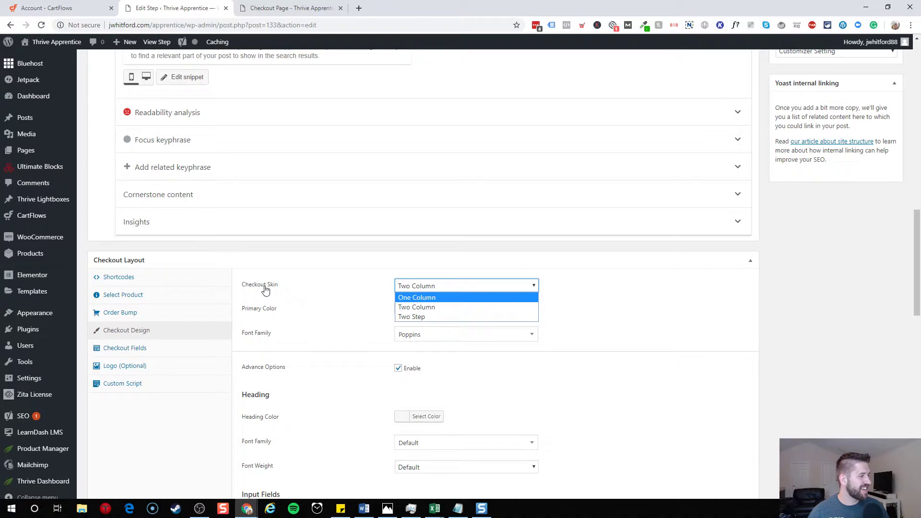
- Set the Checkout Skin to Two Step
{"action": "left_click", "coordinate": [429, 315]}
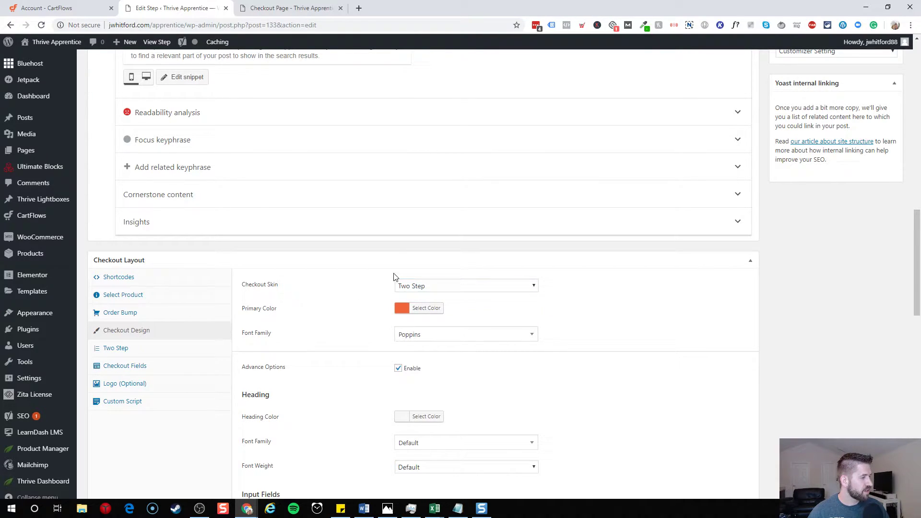
{"action": "scroll", "coordinate": [374, 300], "scroll_direction": "down", "scroll_amount": 8}
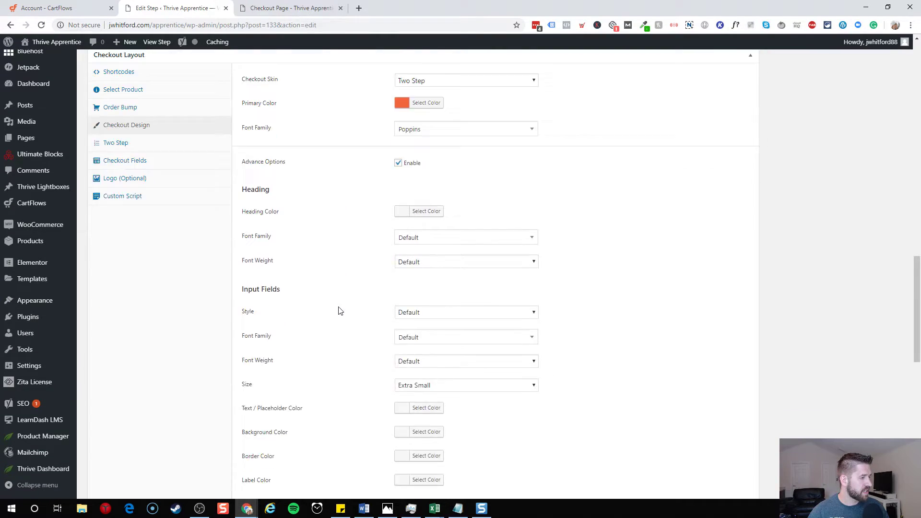
{"action": "scroll", "coordinate": [711, 233], "scroll_direction": "up", "scroll_amount": 15}
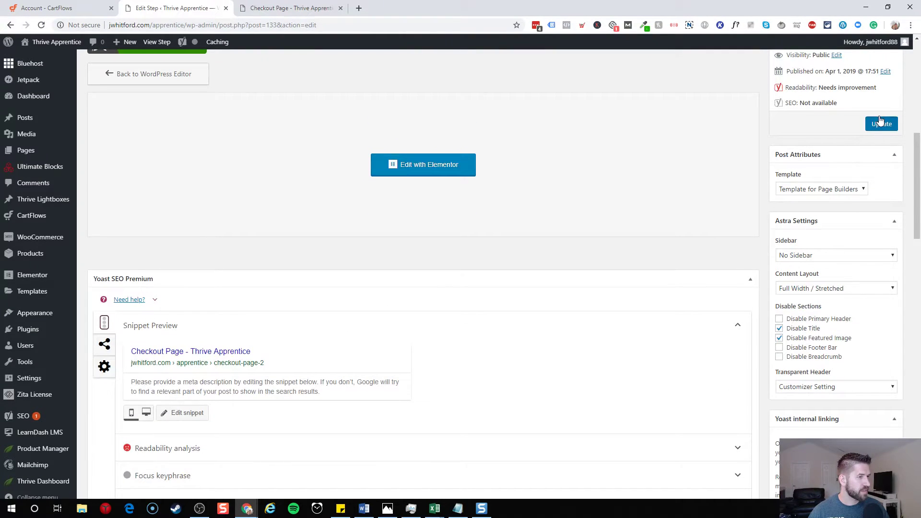
{"action": "scroll", "coordinate": [619, 163], "scroll_direction": "down", "scroll_amount": 7}
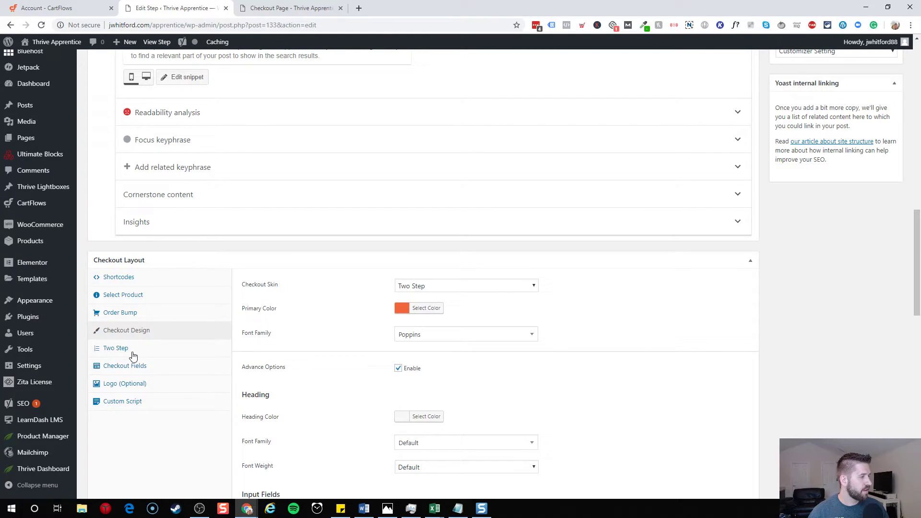
- Review the Two Step note text and the Shipping and Payment step titles, then Update the step
{"action": "left_click", "coordinate": [133, 356]}
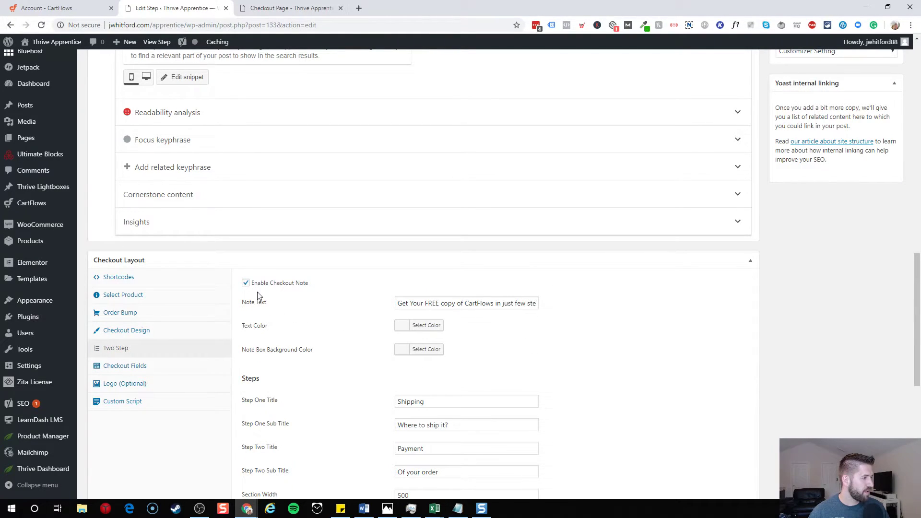
{"action": "left_click_drag", "start_coordinate": [404, 306], "coordinate": [551, 311]}
{"action": "left_click", "coordinate": [522, 306]}
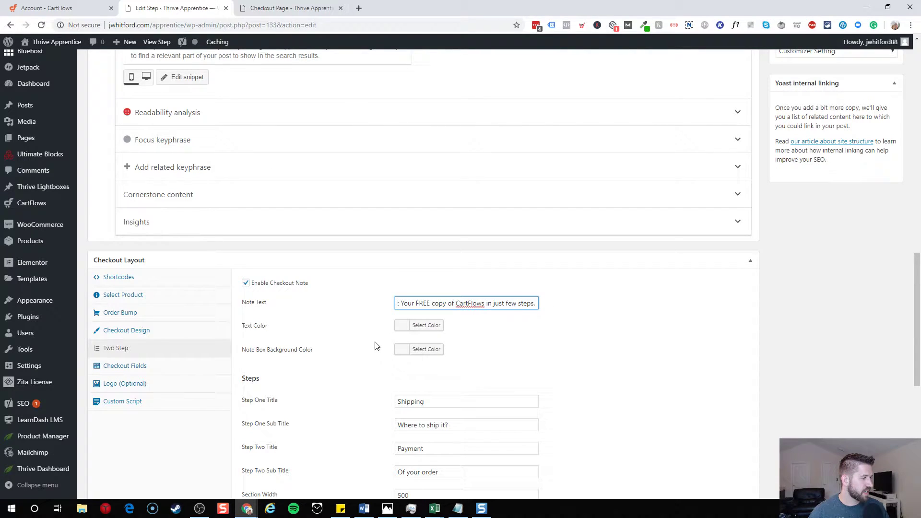
{"action": "scroll", "coordinate": [322, 340], "scroll_direction": "down", "scroll_amount": 2}
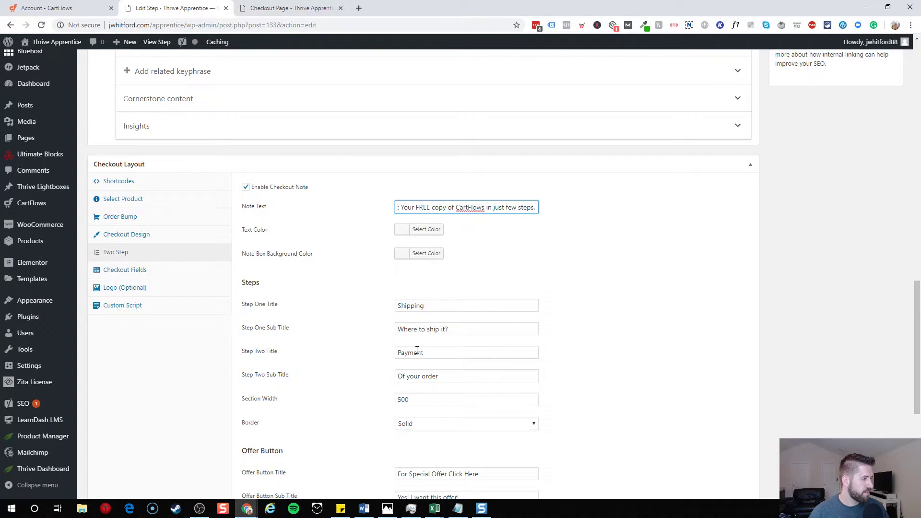
{"action": "scroll", "coordinate": [441, 374], "scroll_direction": "down", "scroll_amount": 2}
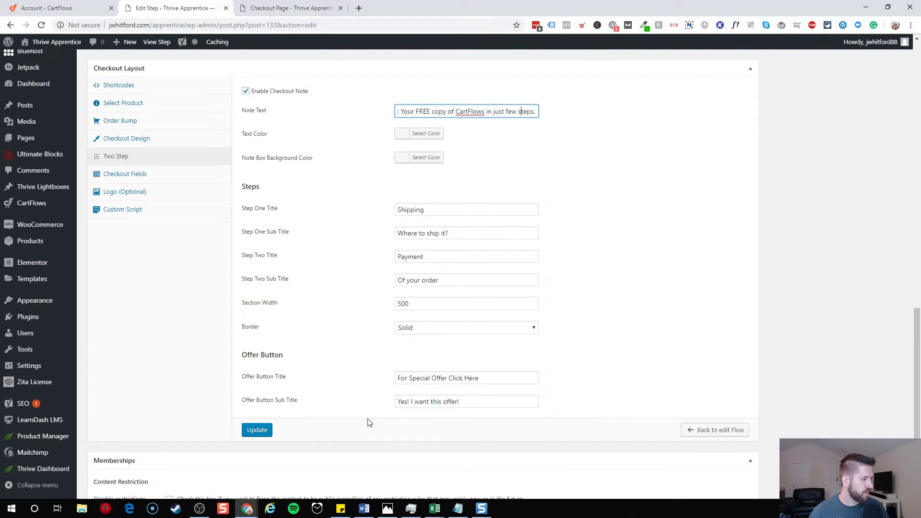
{"action": "left_click", "coordinate": [150, 177]}
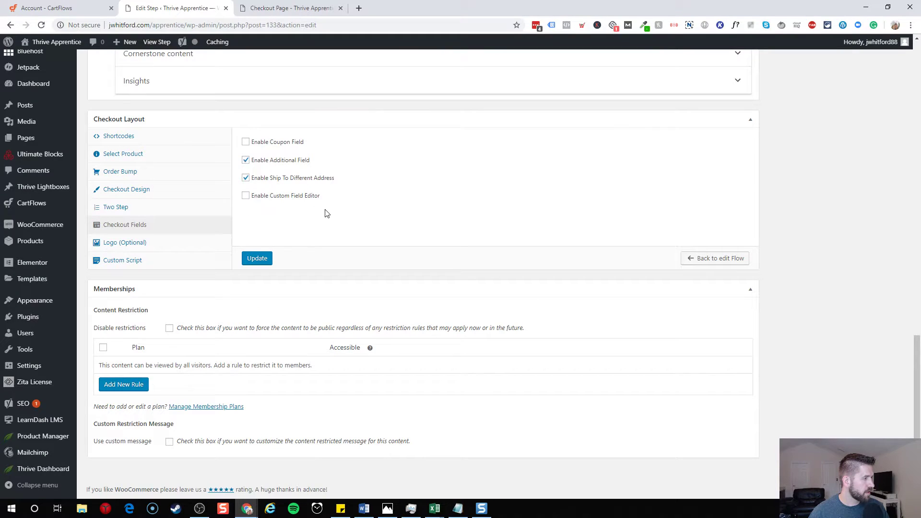
{"action": "left_click", "coordinate": [115, 210]}
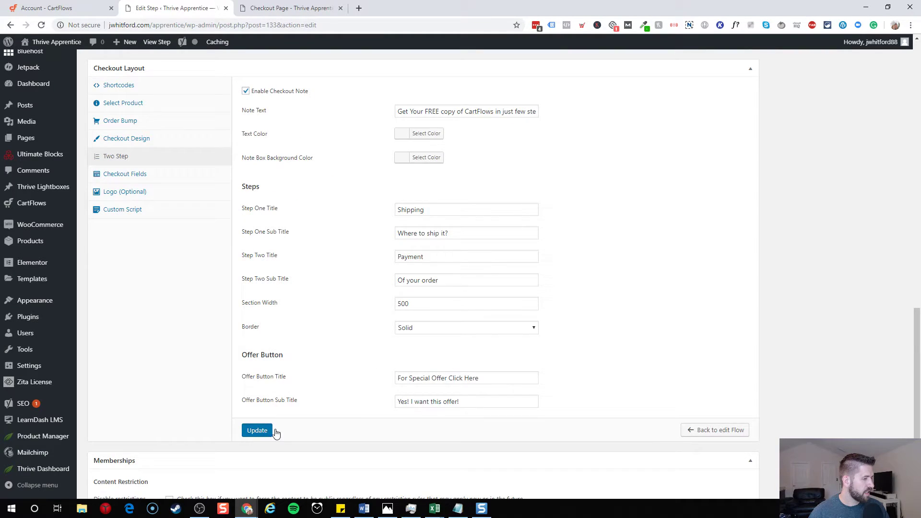
{"action": "left_click", "coordinate": [268, 431]}
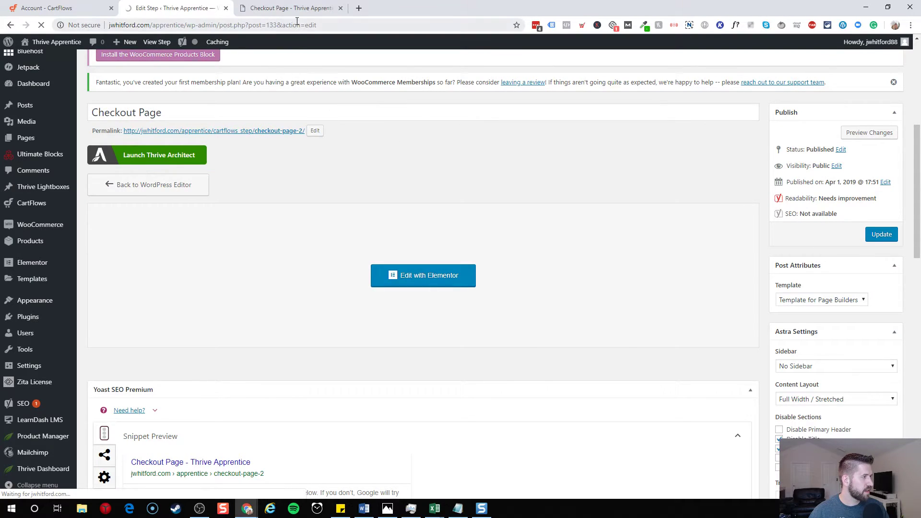
- Reload the live checkout page and look over the new two-step Shipping/Payment form
{"action": "left_click", "coordinate": [296, 9]}
{"action": "left_click", "coordinate": [42, 25]}
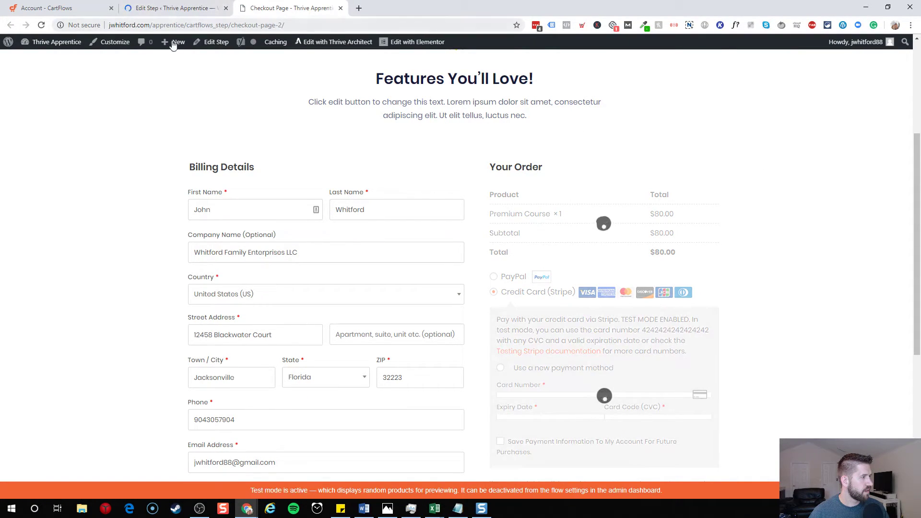
{"action": "left_click", "coordinate": [41, 25]}
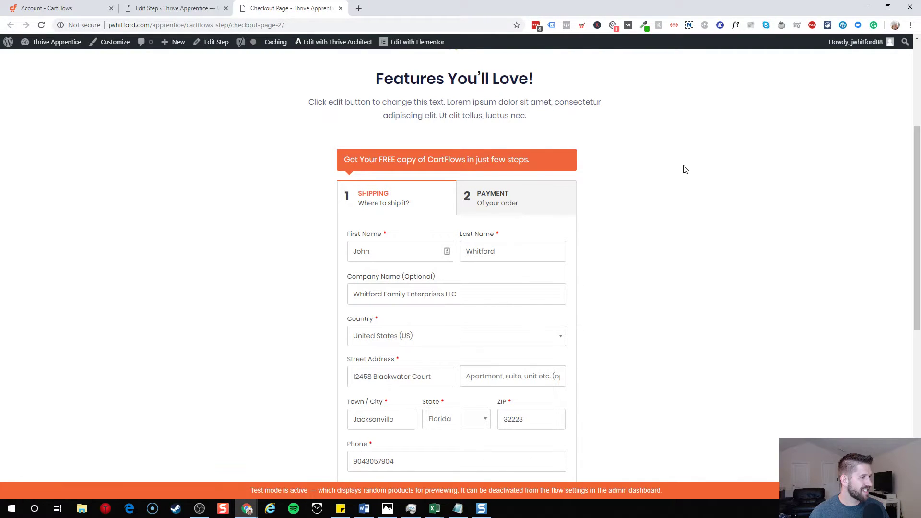
{"action": "scroll", "coordinate": [568, 138], "scroll_direction": "up", "scroll_amount": 4}
{"action": "scroll", "coordinate": [603, 241], "scroll_direction": "down", "scroll_amount": 10}
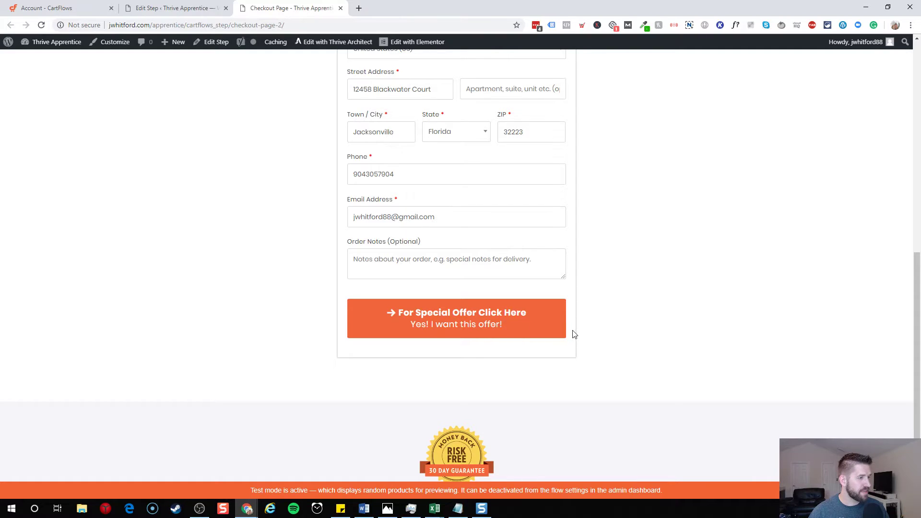
{"action": "scroll", "coordinate": [577, 335], "scroll_direction": "up", "scroll_amount": 2}
{"action": "scroll", "coordinate": [576, 336], "scroll_direction": "up", "scroll_amount": 4}
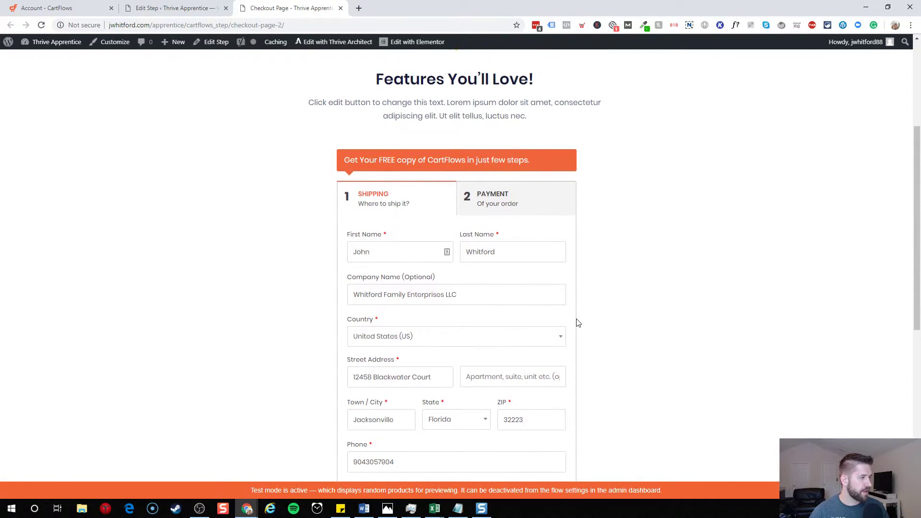
{"action": "scroll", "coordinate": [577, 312], "scroll_direction": "down", "scroll_amount": 2}
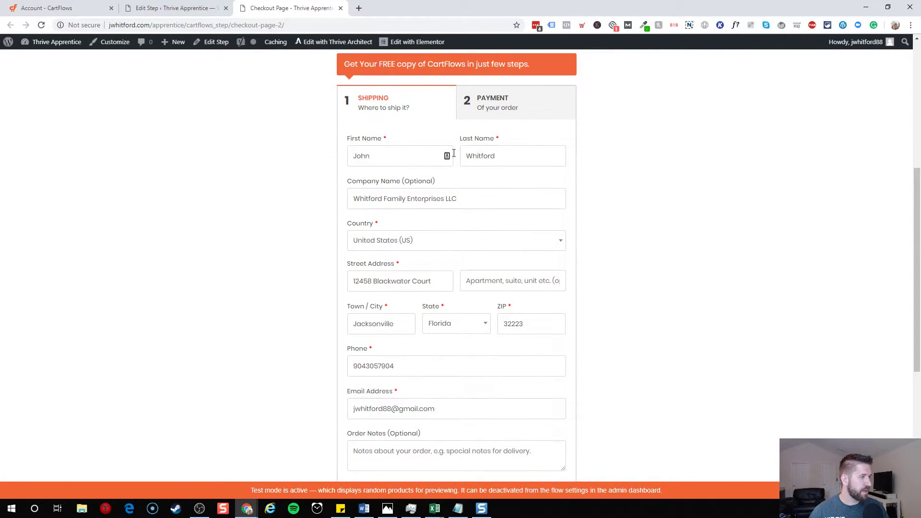
{"action": "scroll", "coordinate": [410, 245], "scroll_direction": "down", "scroll_amount": 3}
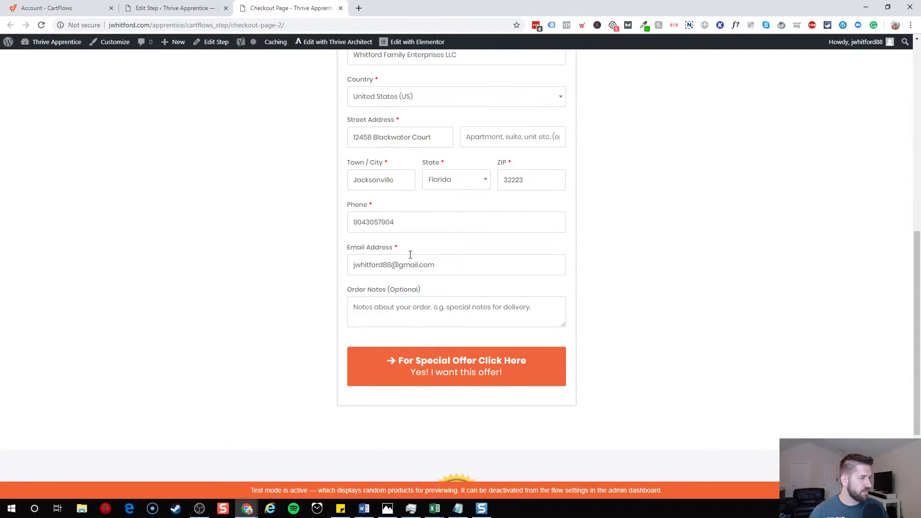
{"action": "scroll", "coordinate": [472, 242], "scroll_direction": "up", "scroll_amount": 4}
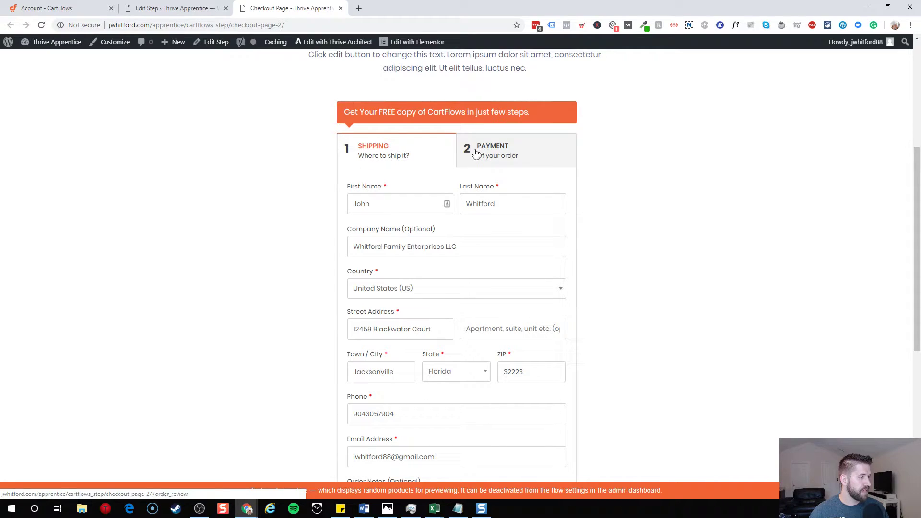
- Try the Payment and Shipping tabs and the For Special Offer Click Here button, then return to editing
{"action": "left_click", "coordinate": [491, 153]}
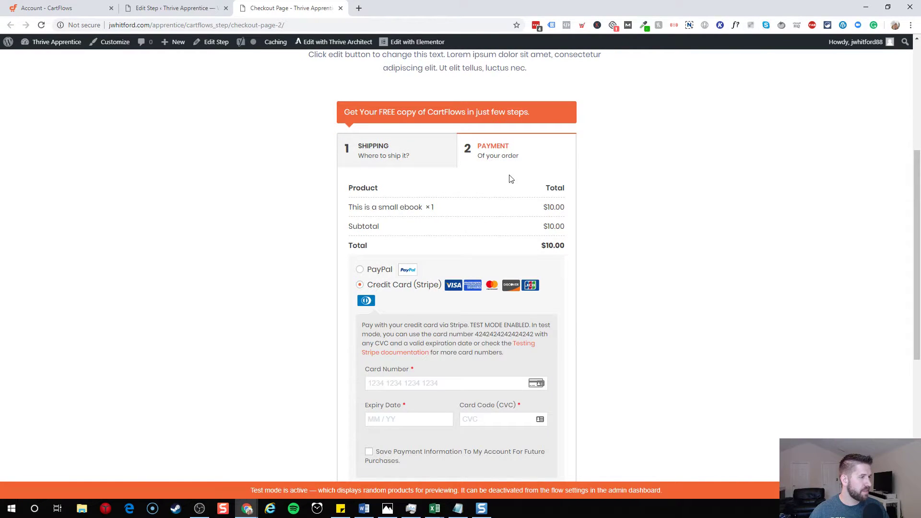
{"action": "scroll", "coordinate": [450, 267], "scroll_direction": "down", "scroll_amount": 3}
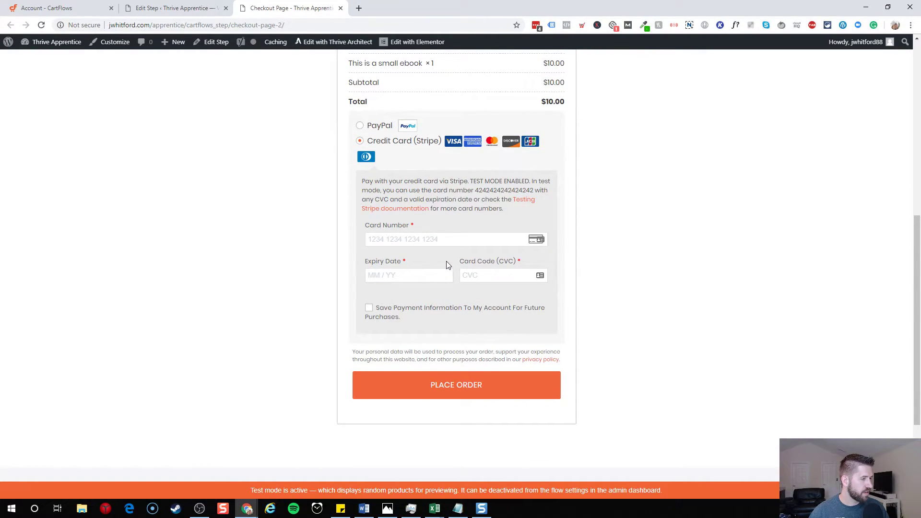
{"action": "scroll", "coordinate": [449, 266], "scroll_direction": "up", "scroll_amount": 3}
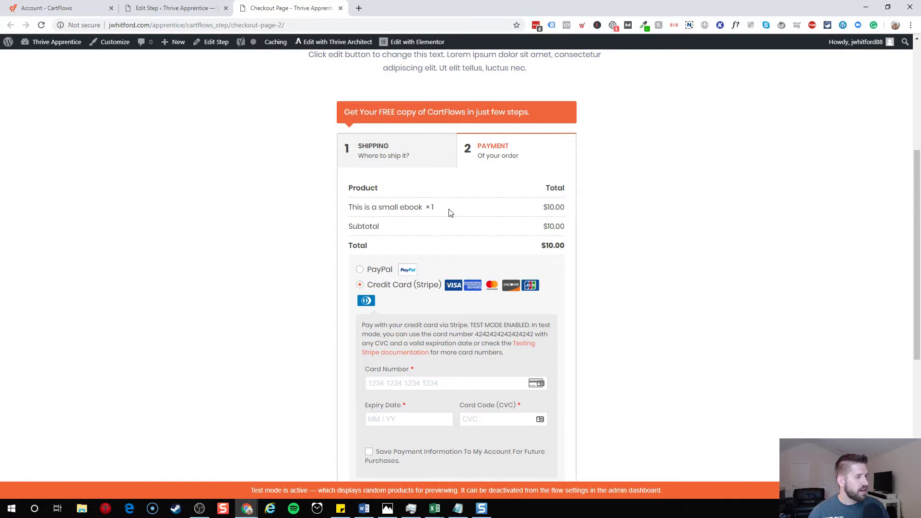
{"action": "scroll", "coordinate": [413, 188], "scroll_direction": "down", "scroll_amount": 2}
{"action": "scroll", "coordinate": [411, 187], "scroll_direction": "up", "scroll_amount": 1}
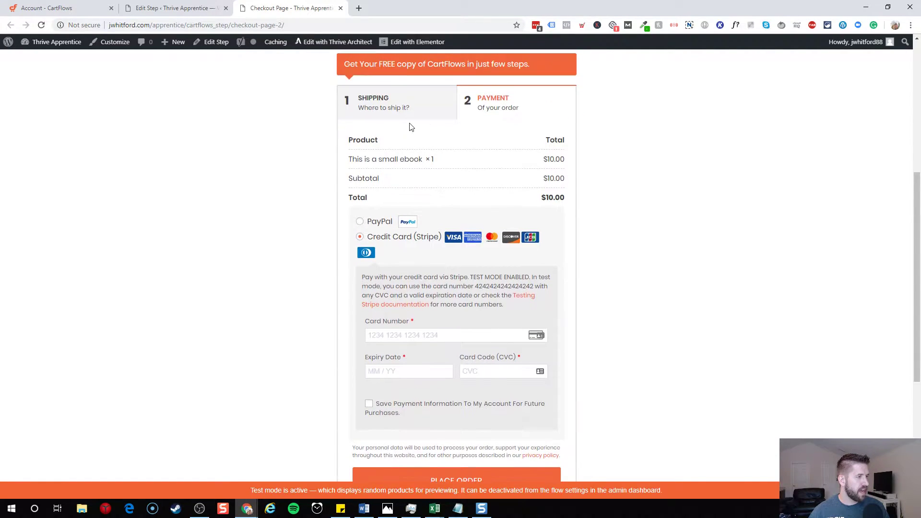
{"action": "scroll", "coordinate": [508, 130], "scroll_direction": "up", "scroll_amount": 1}
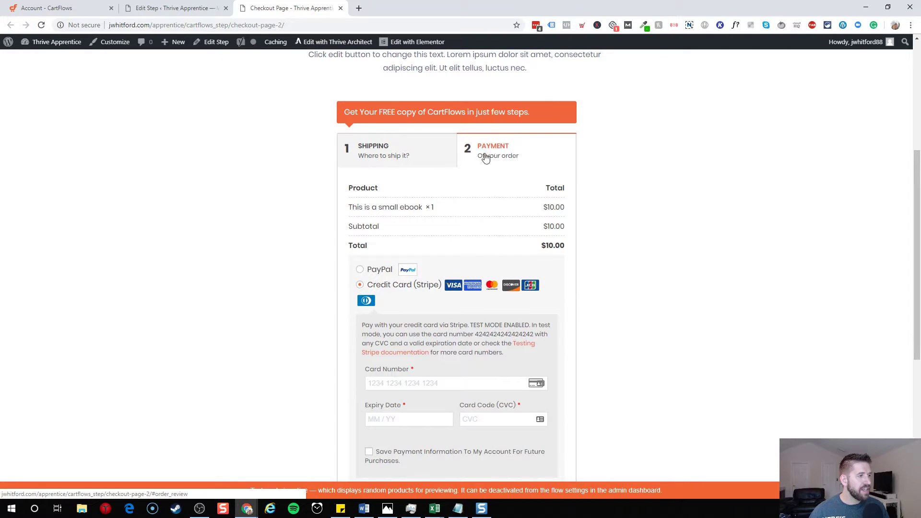
{"action": "left_click", "coordinate": [395, 148]}
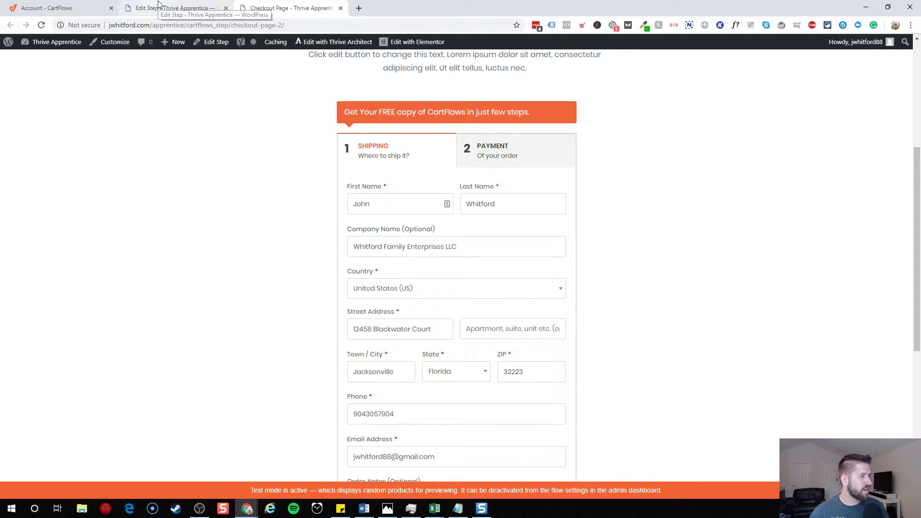
{"action": "scroll", "coordinate": [421, 164], "scroll_direction": "down", "scroll_amount": 2}
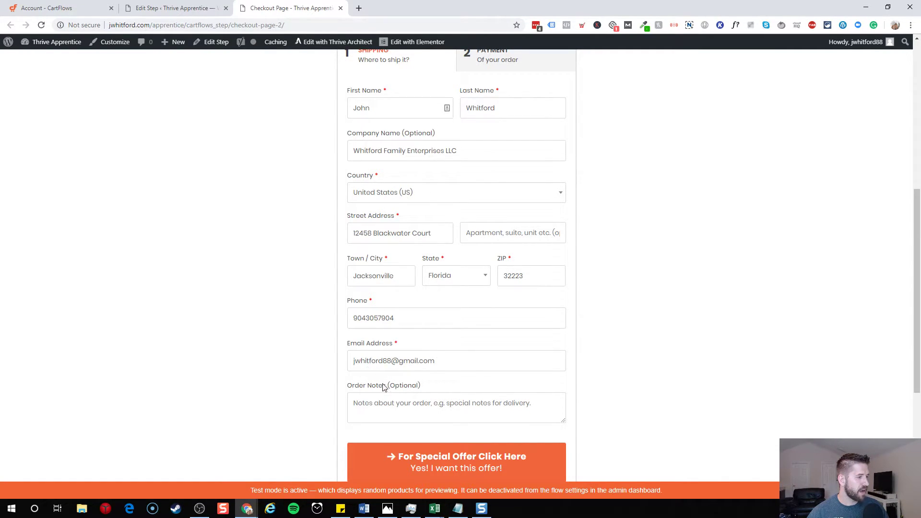
{"action": "scroll", "coordinate": [451, 431], "scroll_direction": "down", "scroll_amount": 1}
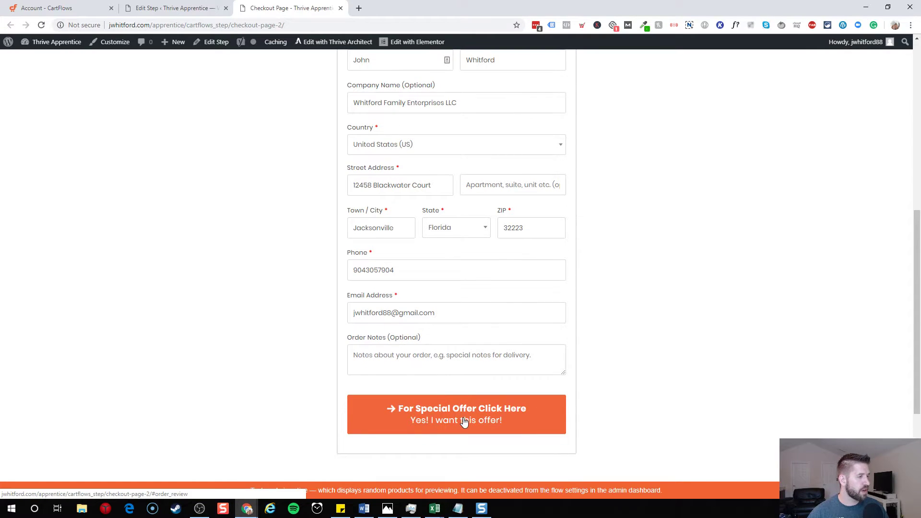
{"action": "left_click", "coordinate": [465, 420]}
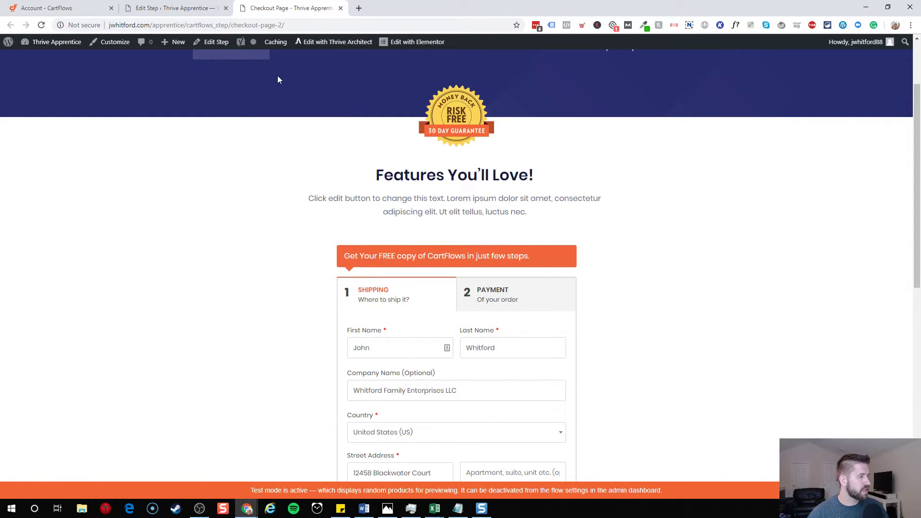
{"action": "left_click", "coordinate": [190, 8]}
- Enable the custom field editor and hide Company, Country, address, City, State, Postcode and Phone billing fields
{"action": "scroll", "coordinate": [398, 240], "scroll_direction": "down", "scroll_amount": 15}
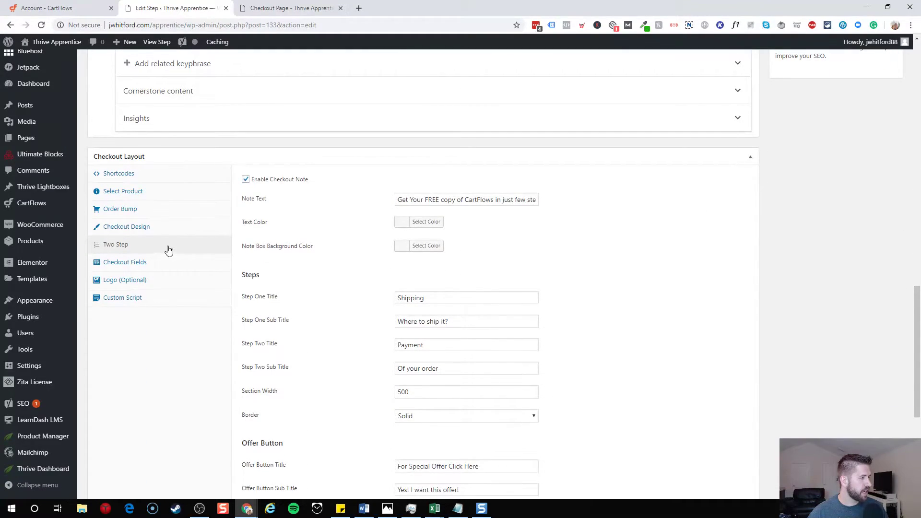
{"action": "left_click", "coordinate": [126, 262]}
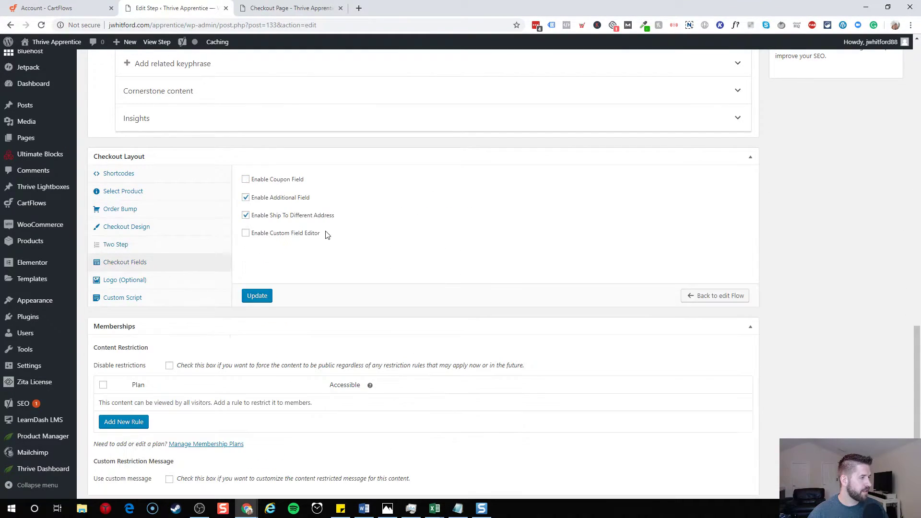
{"action": "left_click", "coordinate": [245, 234]}
{"action": "scroll", "coordinate": [490, 160], "scroll_direction": "down", "scroll_amount": 2}
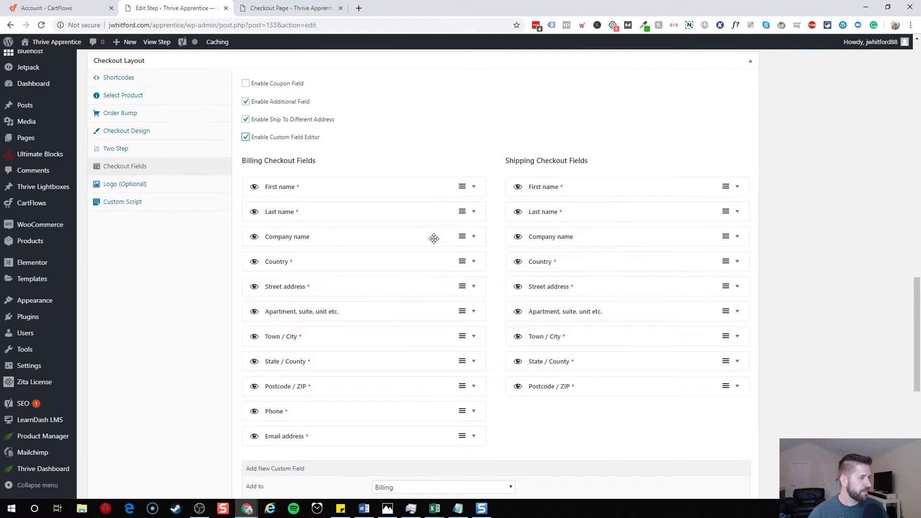
{"action": "left_click", "coordinate": [254, 238]}
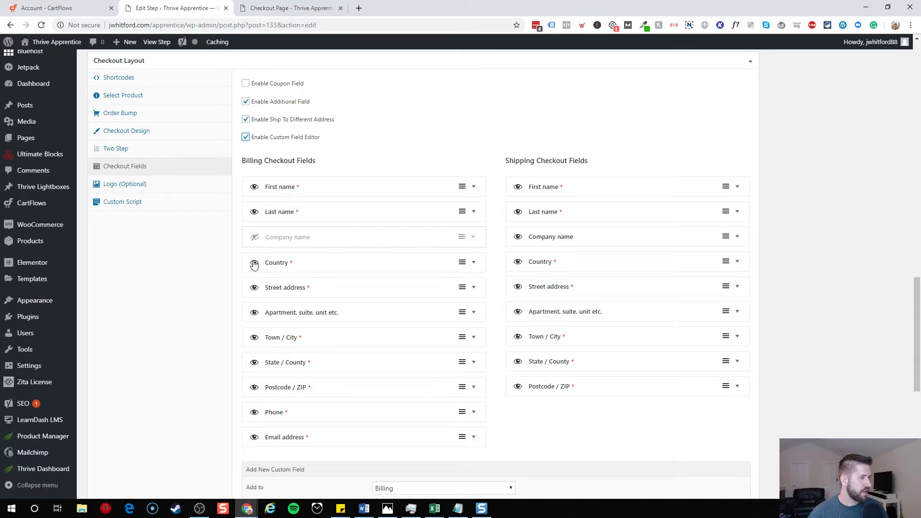
{"action": "left_click", "coordinate": [254, 264]}
{"action": "left_click", "coordinate": [254, 289]}
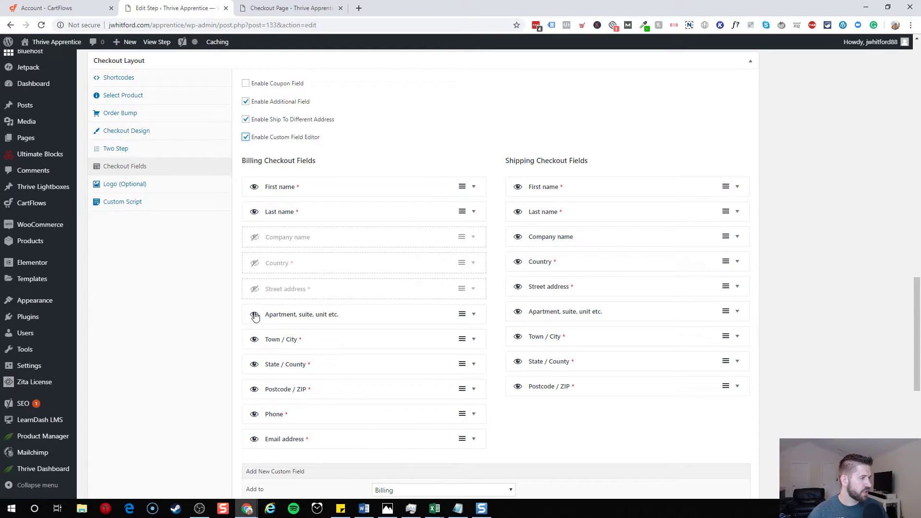
{"action": "left_click", "coordinate": [255, 314]}
{"action": "left_click", "coordinate": [254, 341]}
{"action": "left_click", "coordinate": [254, 366]}
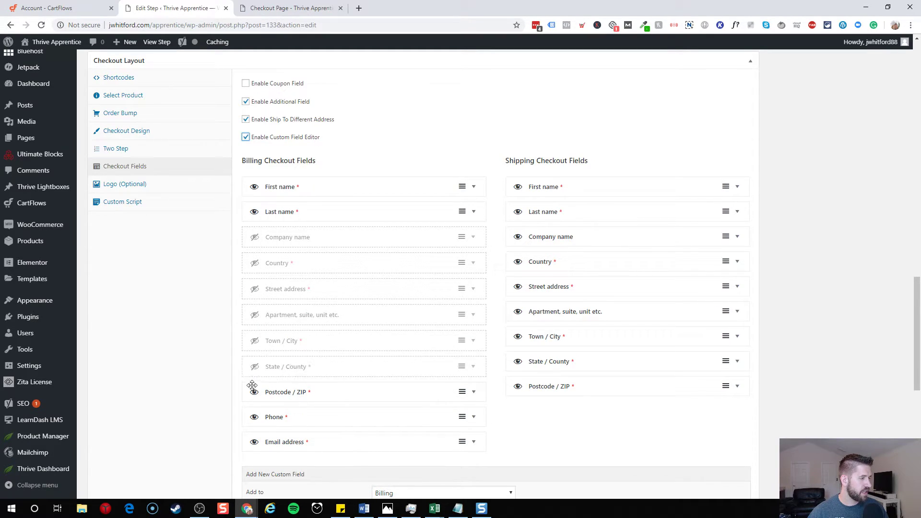
{"action": "left_click", "coordinate": [254, 394]}
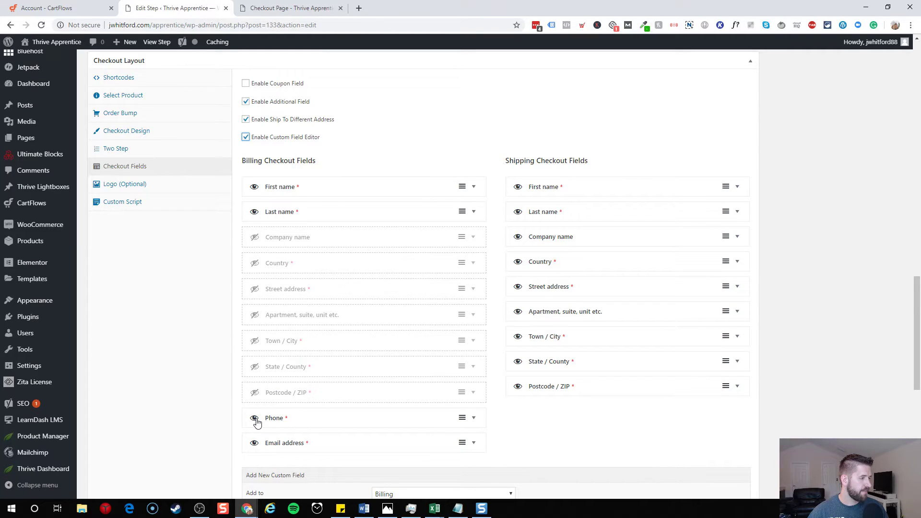
{"action": "left_click", "coordinate": [254, 418]}
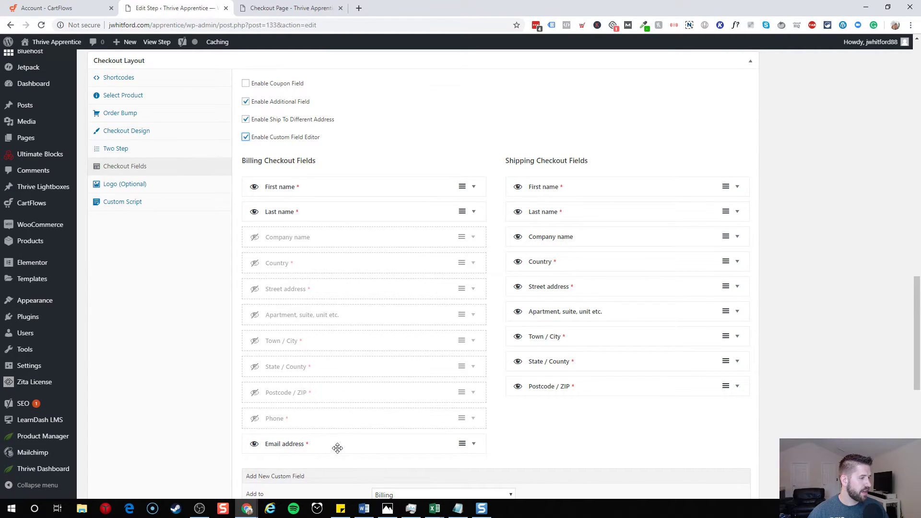
- Move Email address below Last name, turn off ship-to-different-address and additional fields, and Update
{"action": "left_click_drag", "start_coordinate": [337, 448], "coordinate": [331, 238]}
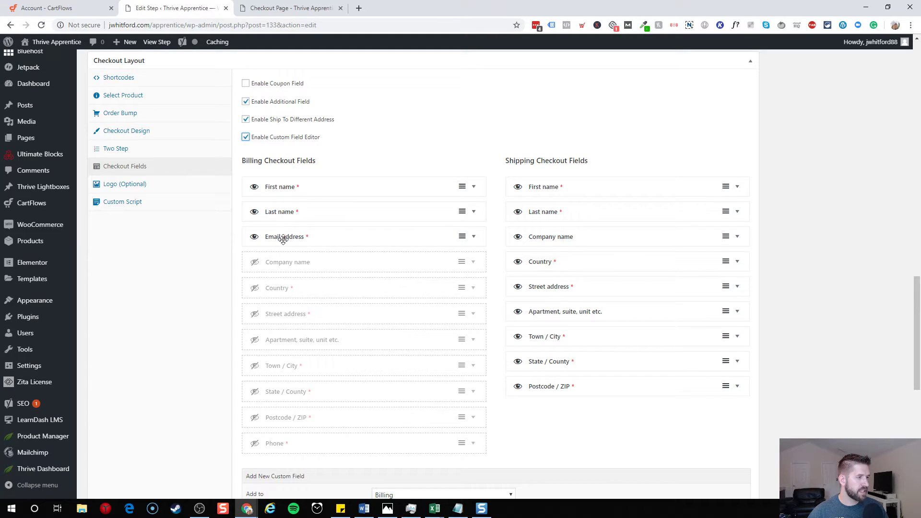
{"action": "left_click", "coordinate": [246, 119]}
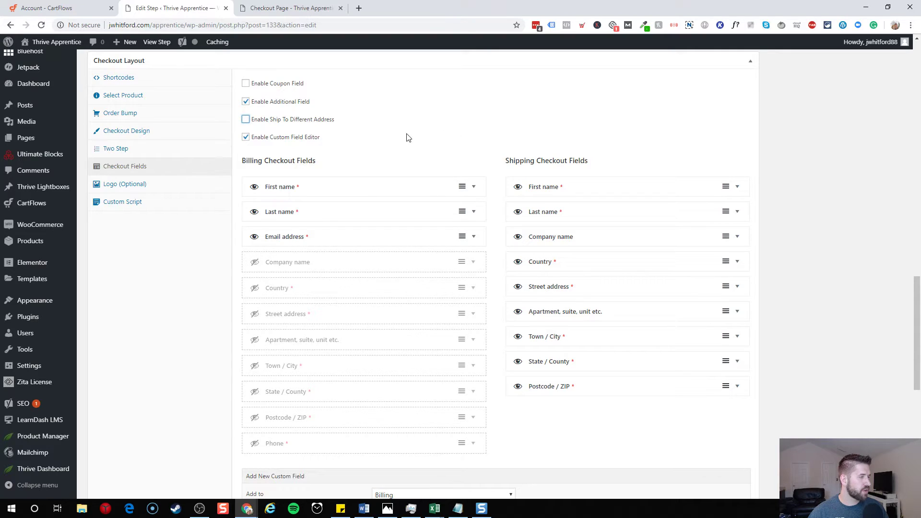
{"action": "left_click", "coordinate": [246, 101]}
{"action": "scroll", "coordinate": [414, 132], "scroll_direction": "down", "scroll_amount": 5}
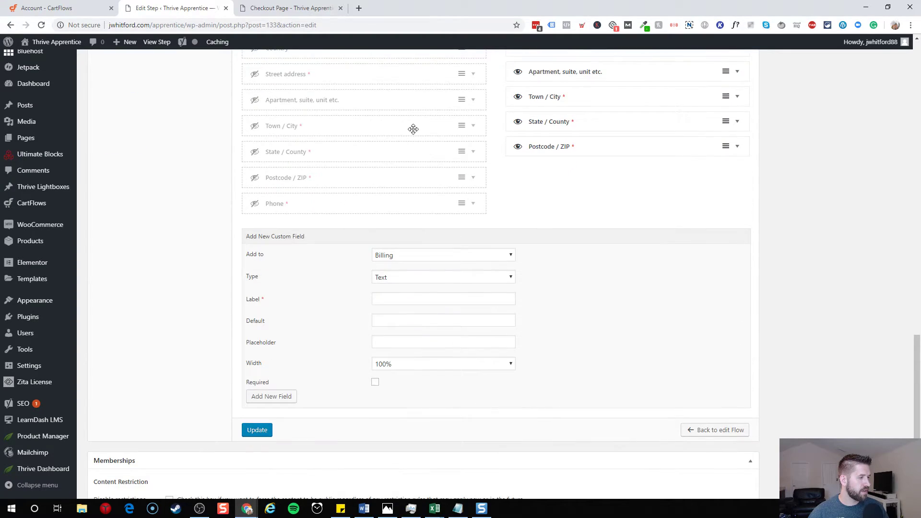
{"action": "left_click", "coordinate": [257, 431]}
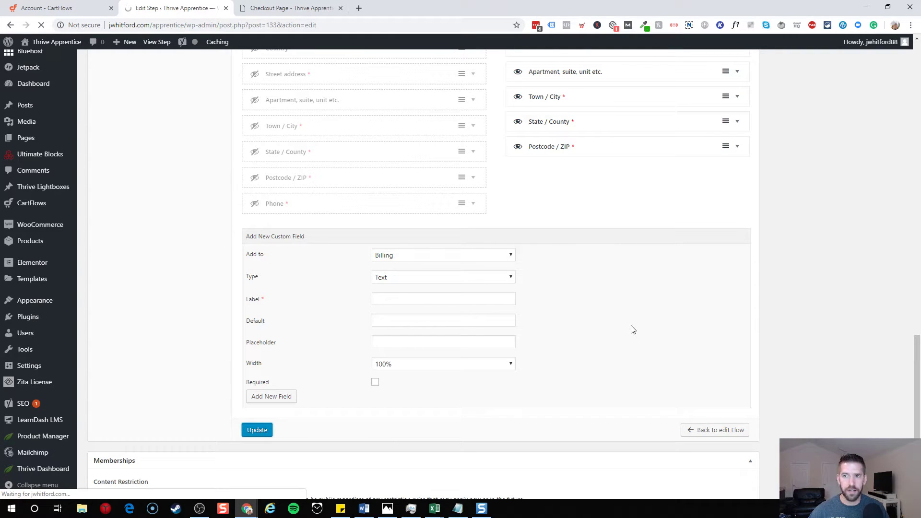
{"action": "scroll", "coordinate": [590, 316], "scroll_direction": "up", "scroll_amount": 20}
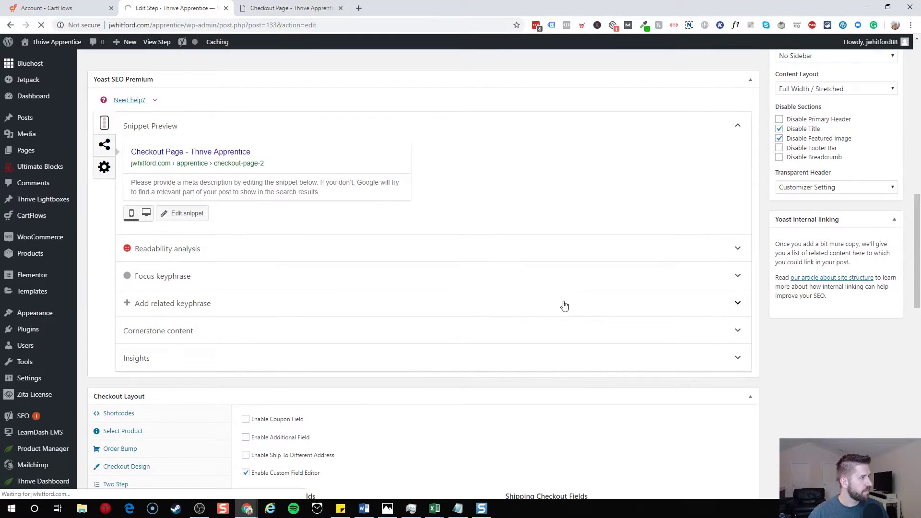
{"action": "scroll", "coordinate": [424, 169], "scroll_direction": "up", "scroll_amount": 5}
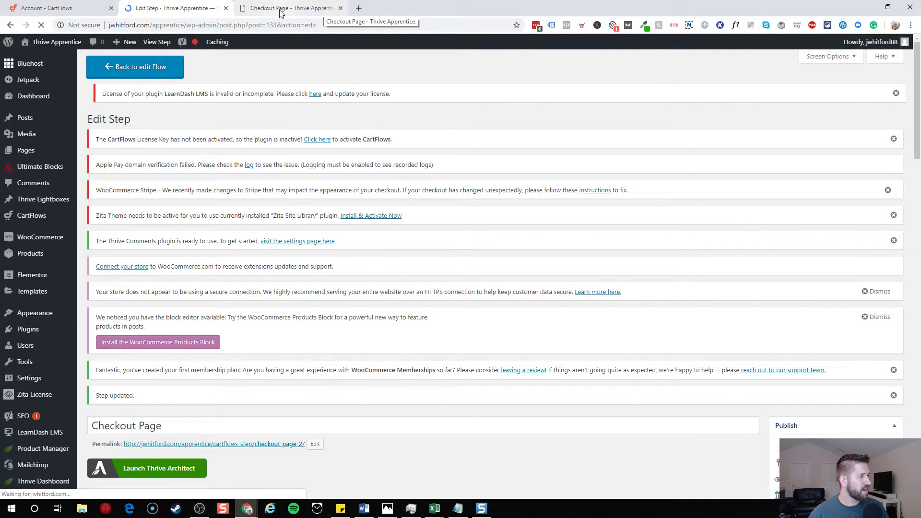
- Reload the live checkout to confirm only First Name, Last Name and Email remain, and enter a test email address
{"action": "left_click", "coordinate": [281, 13]}
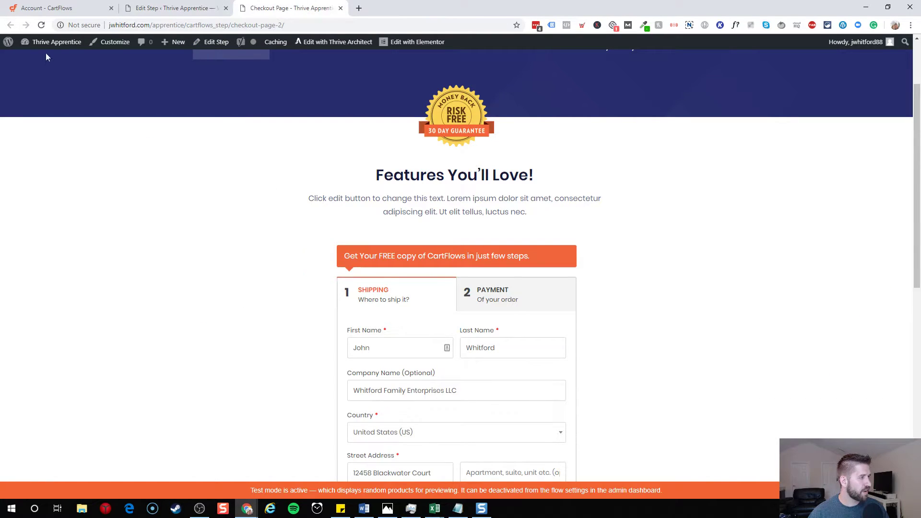
{"action": "left_click", "coordinate": [41, 25]}
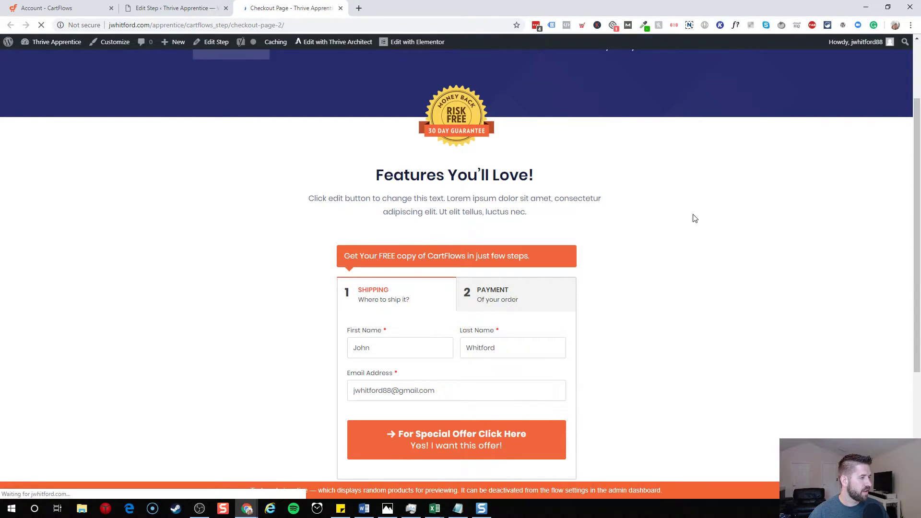
{"action": "scroll", "coordinate": [695, 216], "scroll_direction": "down", "scroll_amount": 3}
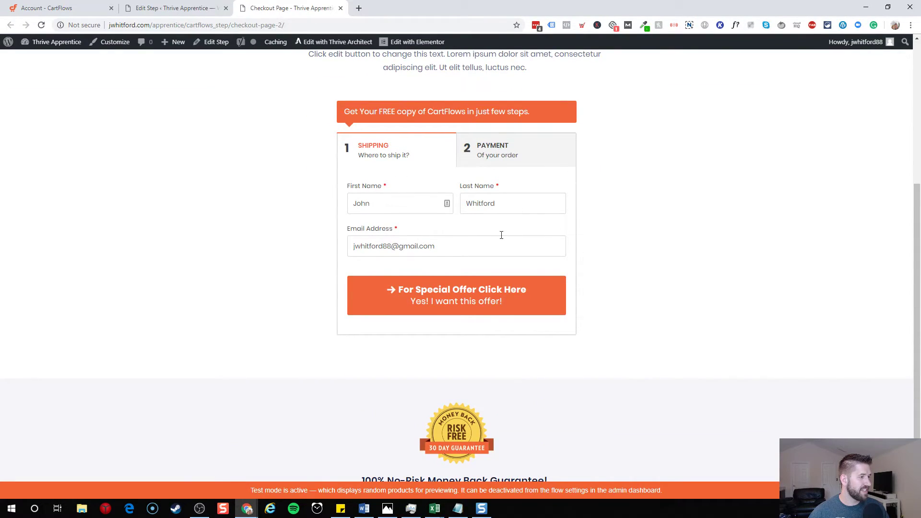
{"action": "scroll", "coordinate": [633, 217], "scroll_direction": "up", "scroll_amount": 3}
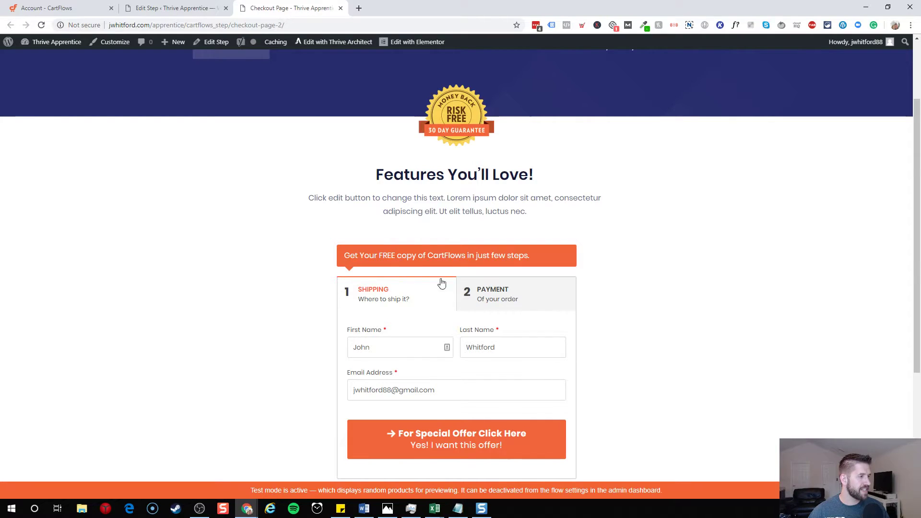
{"action": "scroll", "coordinate": [515, 346], "scroll_direction": "down", "scroll_amount": 3}
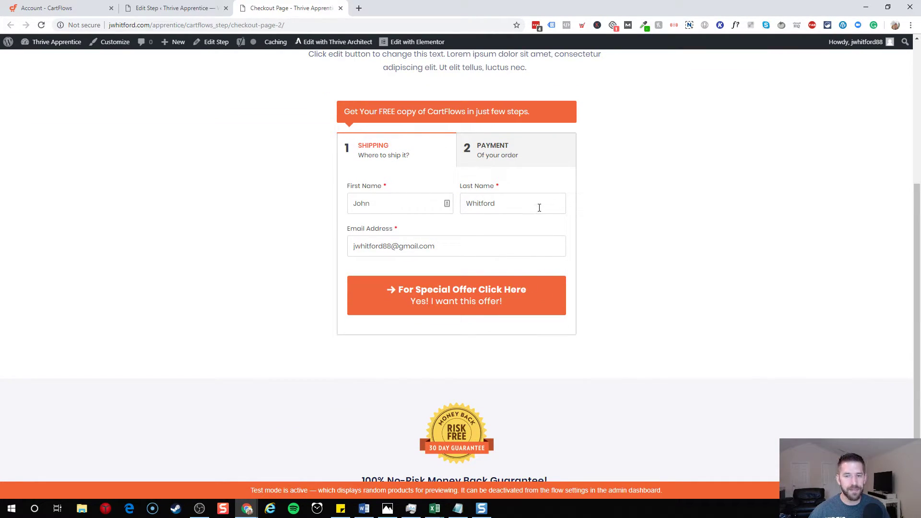
{"action": "triple_click", "coordinate": [390, 246]}
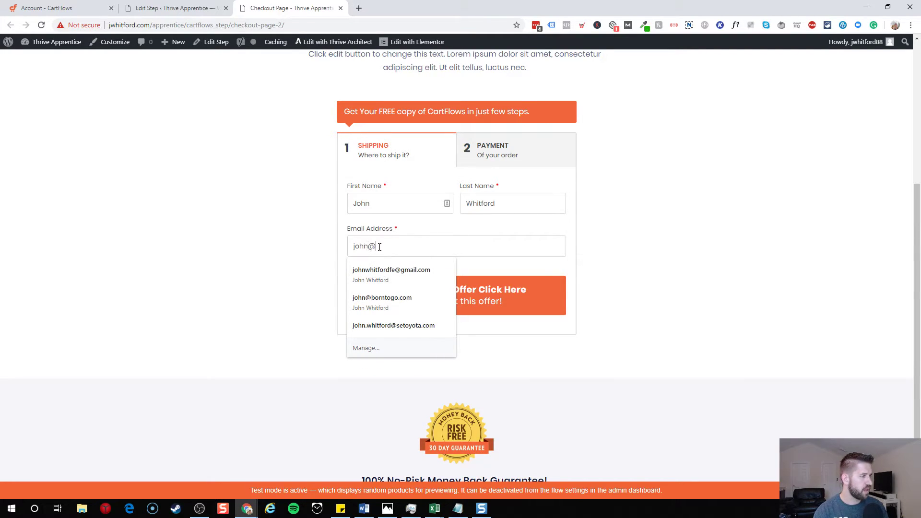
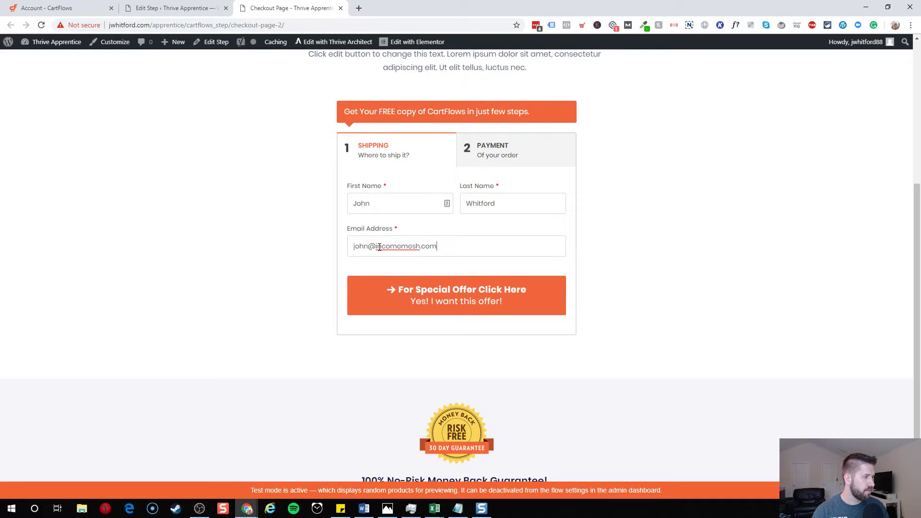
{"action": "scroll", "coordinate": [434, 96], "scroll_direction": "up", "scroll_amount": 3}
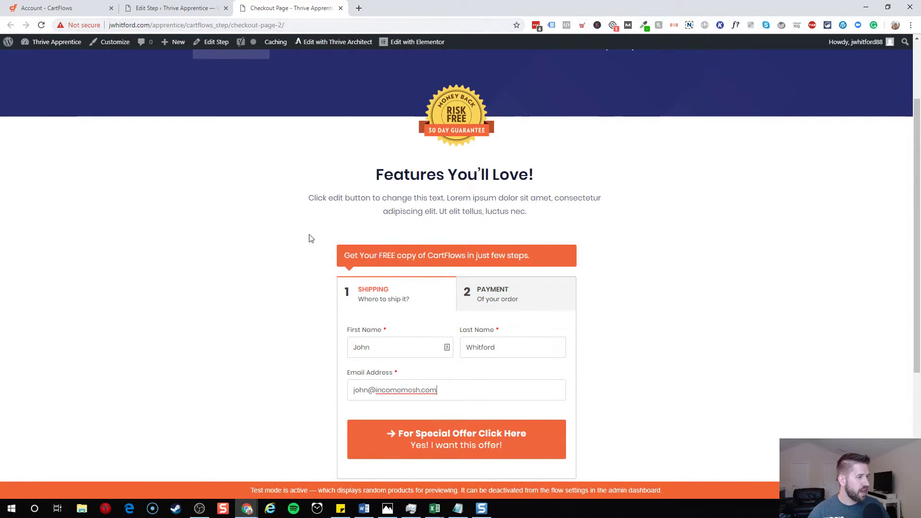
- Load the copied checkout page URL in a new incognito window and scroll through the empty form
{"action": "left_click", "coordinate": [325, 25]}
{"action": "key", "text": "ctrl+c"}
{"action": "key", "text": "ctrl+shift+n"}
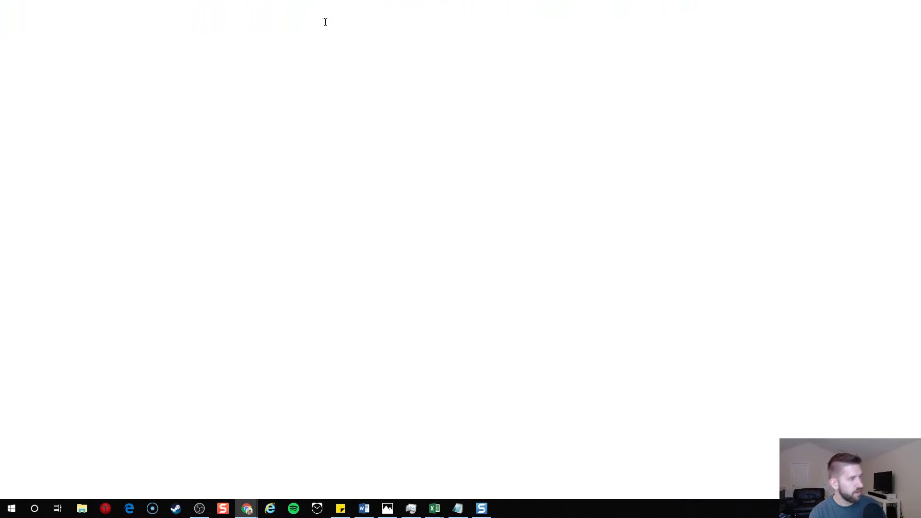
{"action": "key", "text": "ctrl+v"}
{"action": "key", "text": "Return"}
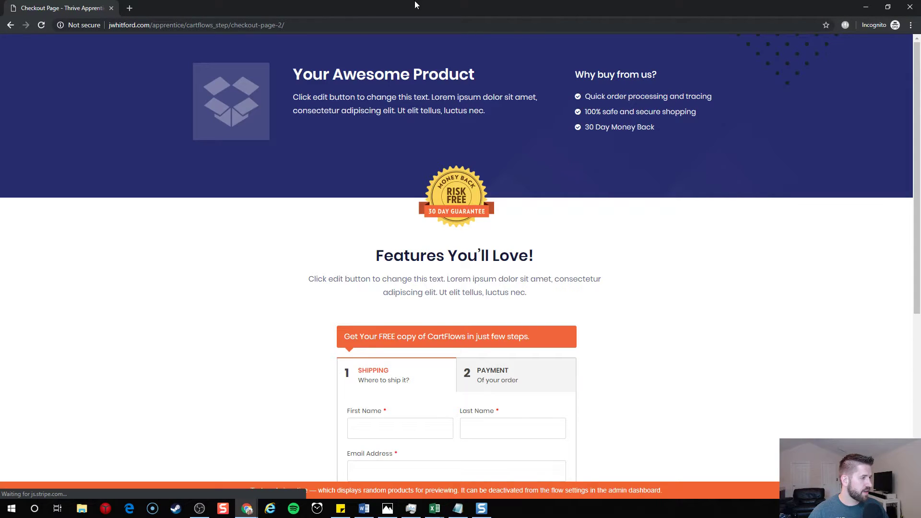
{"action": "scroll", "coordinate": [691, 259], "scroll_direction": "down", "scroll_amount": 4}
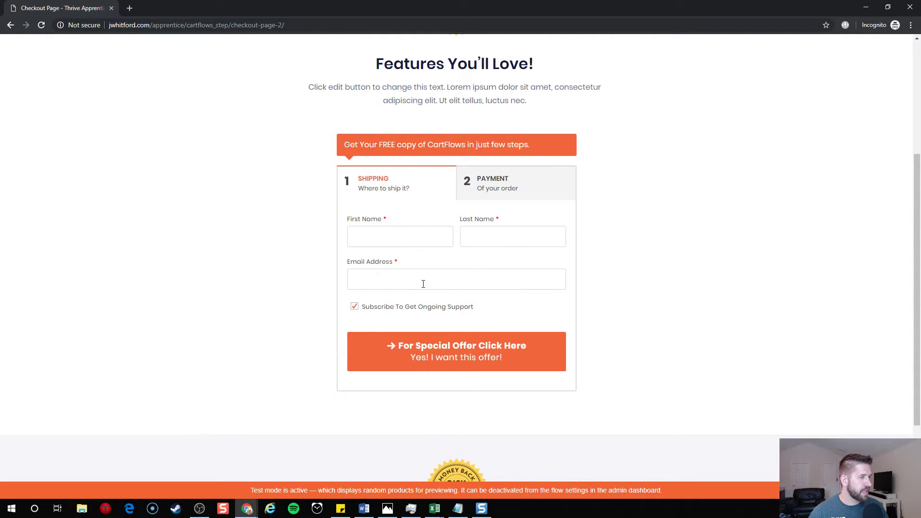
{"action": "scroll", "coordinate": [485, 262], "scroll_direction": "down", "scroll_amount": 3}
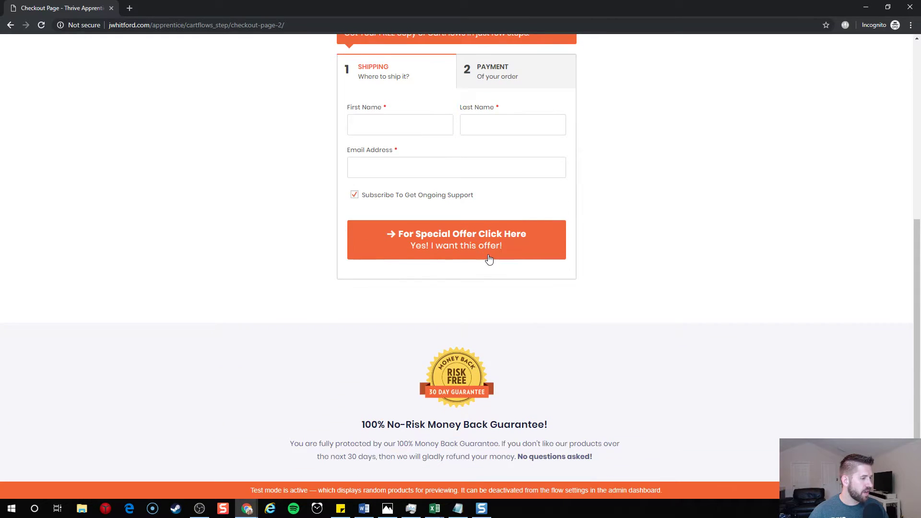
{"action": "scroll", "coordinate": [497, 258], "scroll_direction": "up", "scroll_amount": 5}
{"action": "scroll", "coordinate": [509, 269], "scroll_direction": "down", "scroll_amount": 5}
{"action": "scroll", "coordinate": [519, 286], "scroll_direction": "up", "scroll_amount": 6}
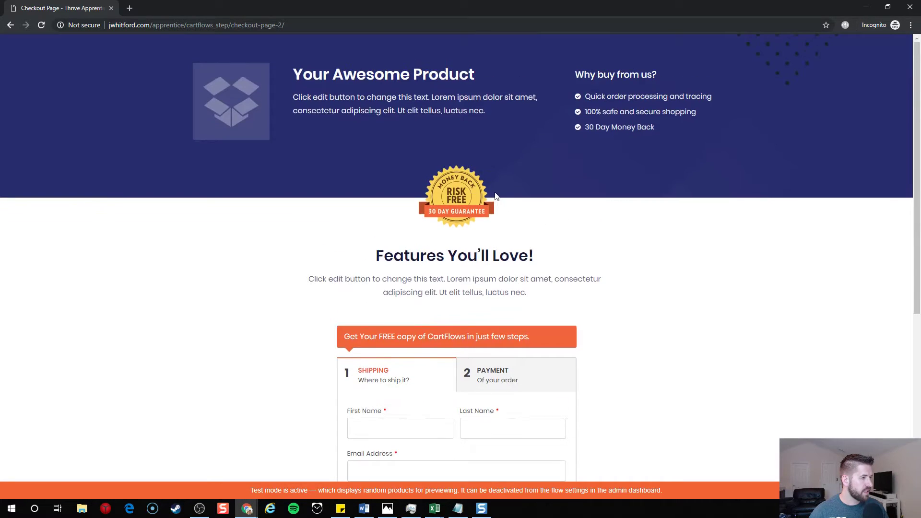
{"action": "scroll", "coordinate": [497, 197], "scroll_direction": "down", "scroll_amount": 3}
- Autofill the name fields, enter a test email, continue to Payment and choose Credit Card (Stripe)
{"action": "left_click", "coordinate": [407, 287]}
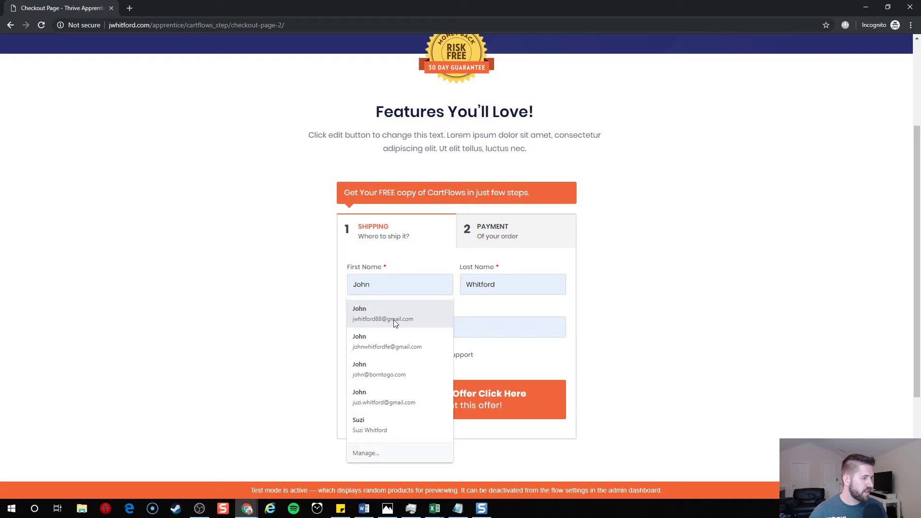
{"action": "left_click", "coordinate": [395, 322]}
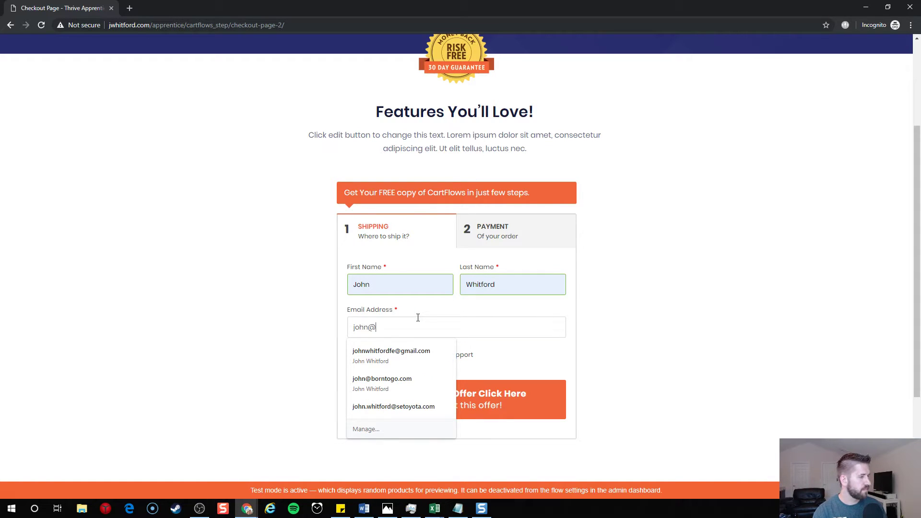
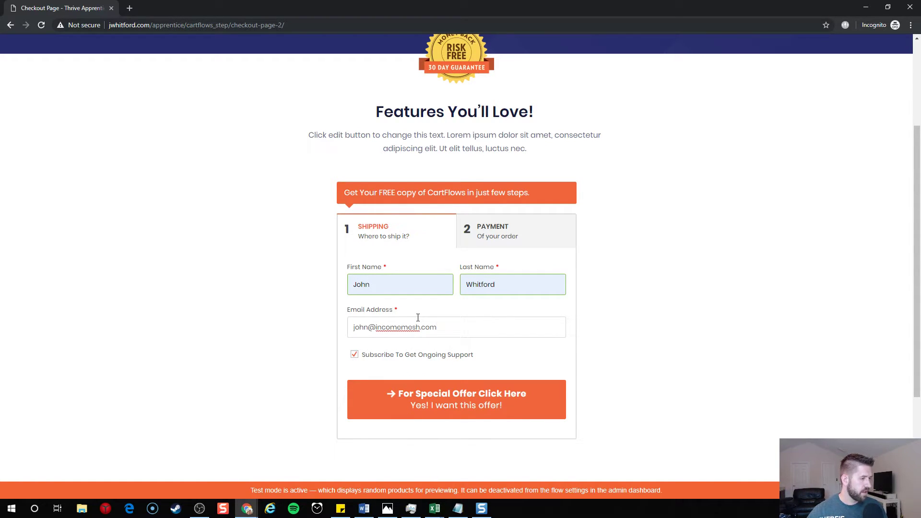
{"action": "left_click", "coordinate": [439, 409]}
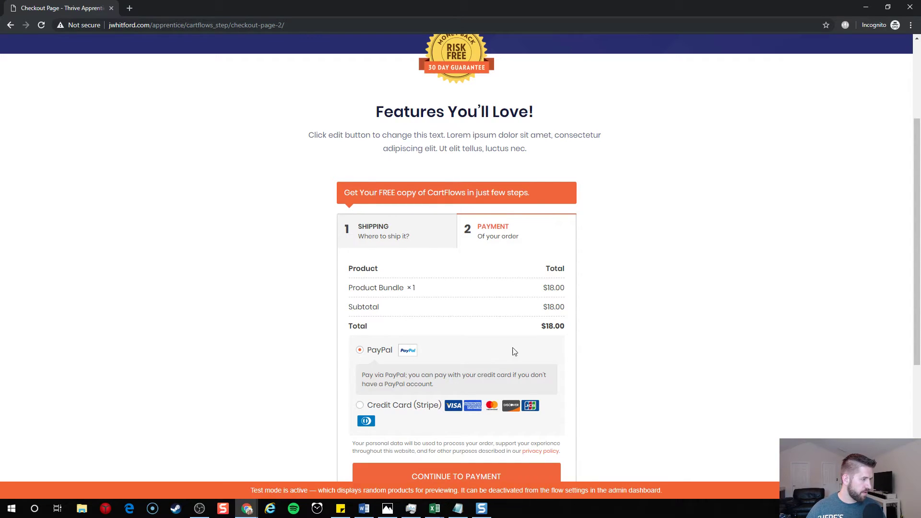
{"action": "scroll", "coordinate": [601, 301], "scroll_direction": "down", "scroll_amount": 3}
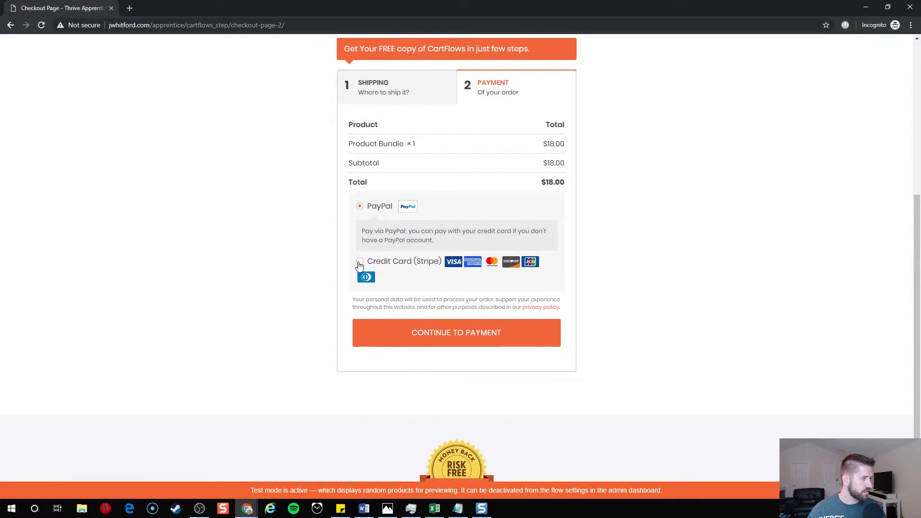
{"action": "left_click", "coordinate": [361, 262]}
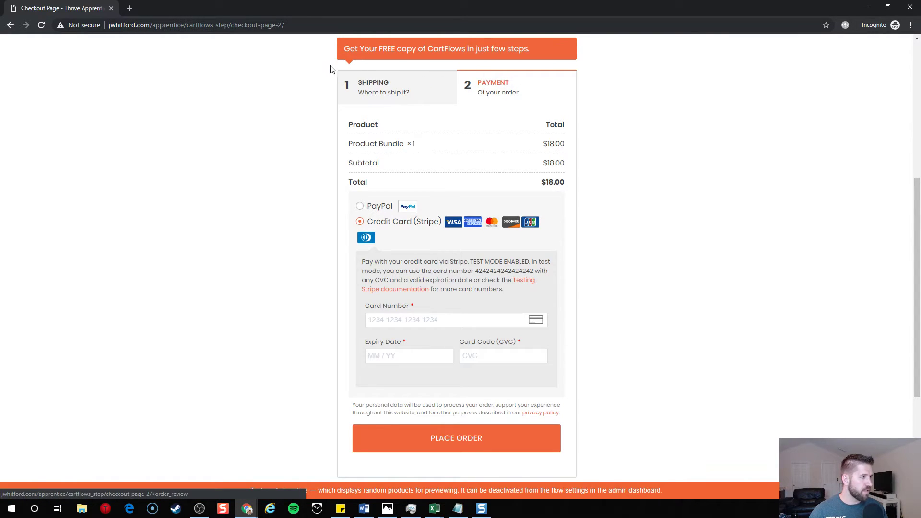
- Enter the Stripe 4242 test card details and review the payment form
{"action": "left_click", "coordinate": [418, 317]}
{"action": "type", "text": "42424"}
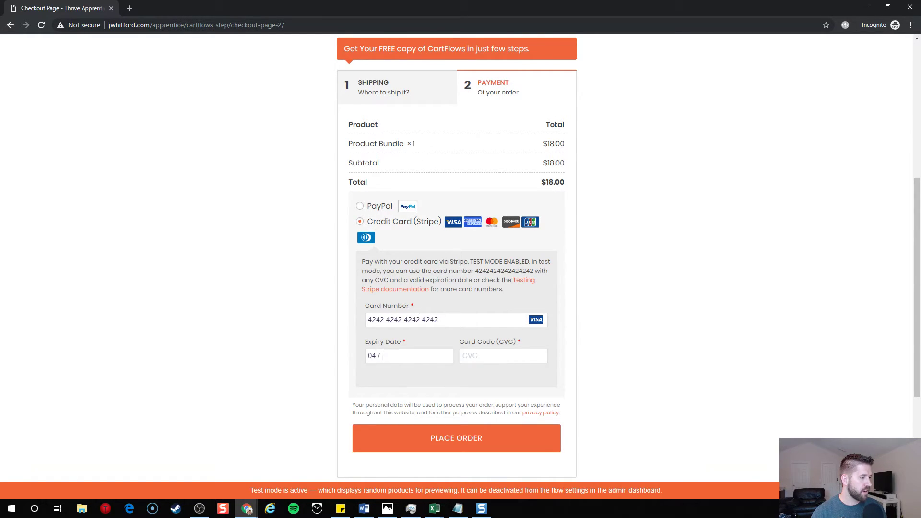
{"action": "scroll", "coordinate": [425, 318], "scroll_direction": "up", "scroll_amount": 6}
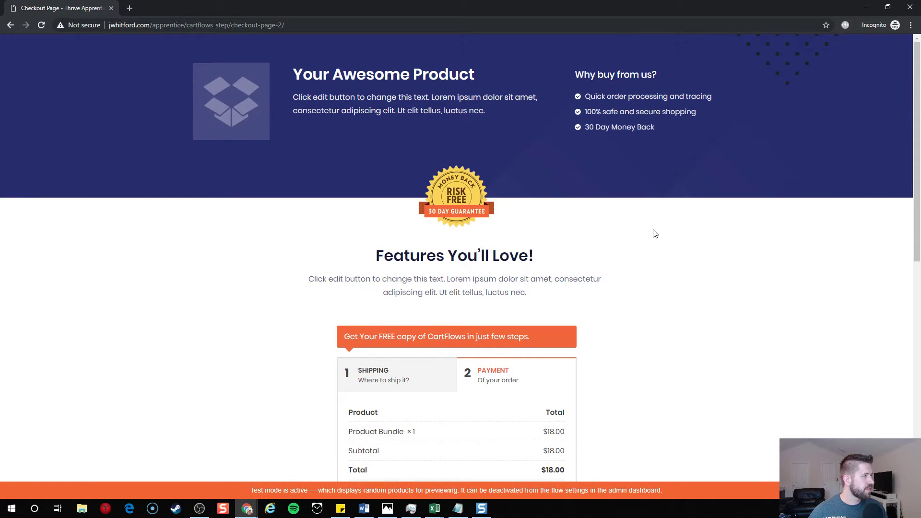
{"action": "scroll", "coordinate": [631, 282], "scroll_direction": "down", "scroll_amount": 4}
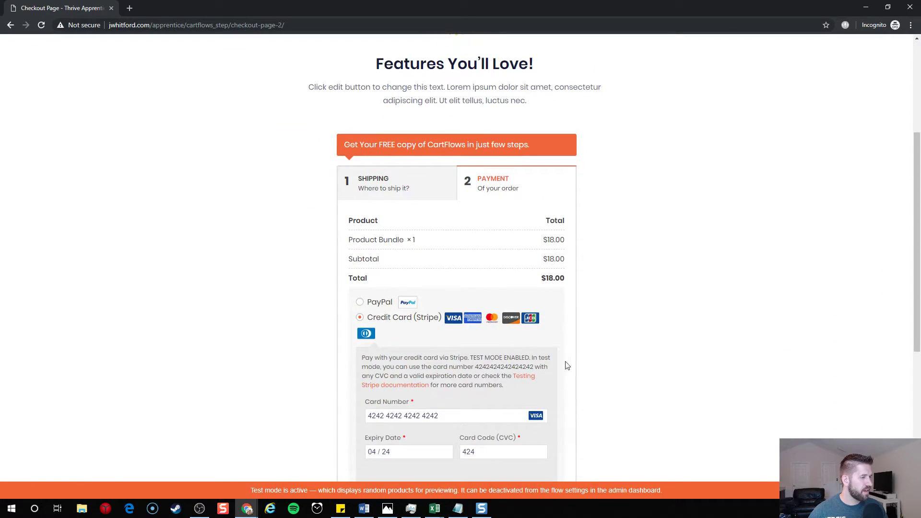
{"action": "scroll", "coordinate": [581, 355], "scroll_direction": "down", "scroll_amount": 2}
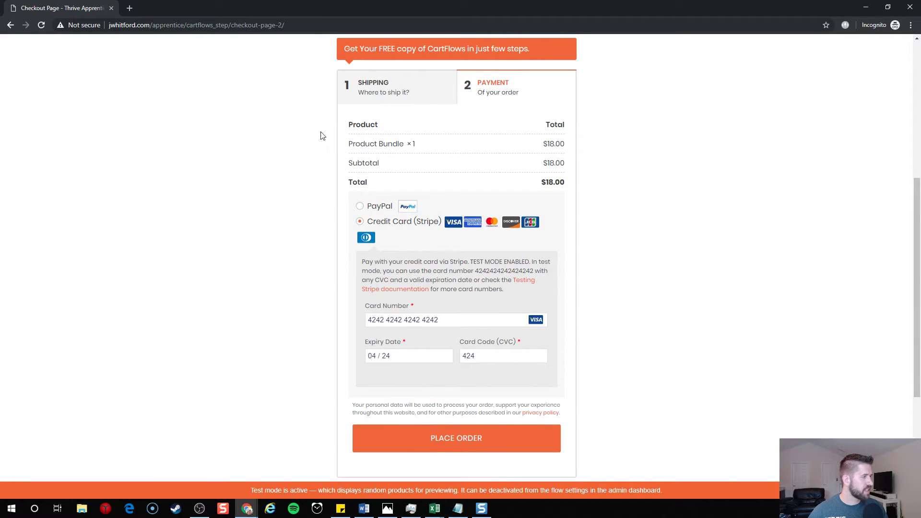
{"action": "scroll", "coordinate": [323, 136], "scroll_direction": "up", "scroll_amount": 5}
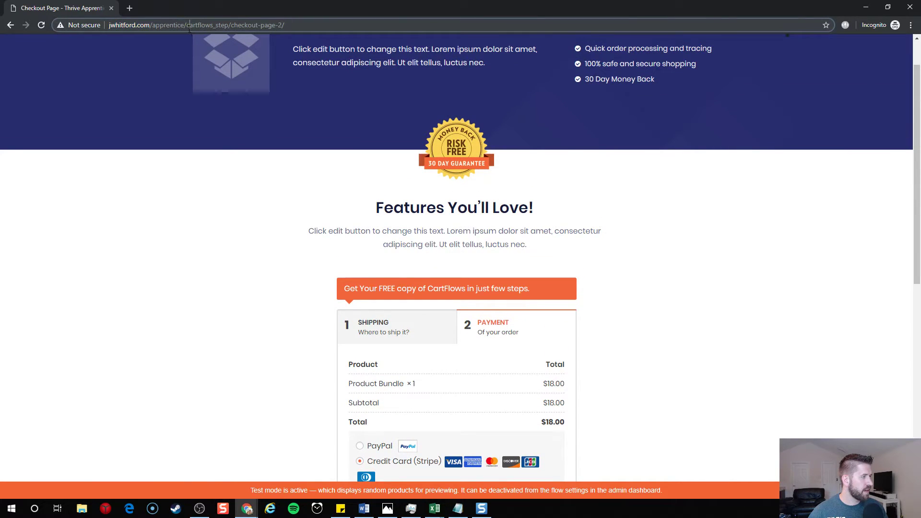
- Load the site home page, view the Shop page's three products, then go back to checkout
{"action": "left_click_drag", "start_coordinate": [190, 25], "coordinate": [285, 25]}
{"action": "key", "text": "BackSpace"}
{"action": "key", "text": "Return"}
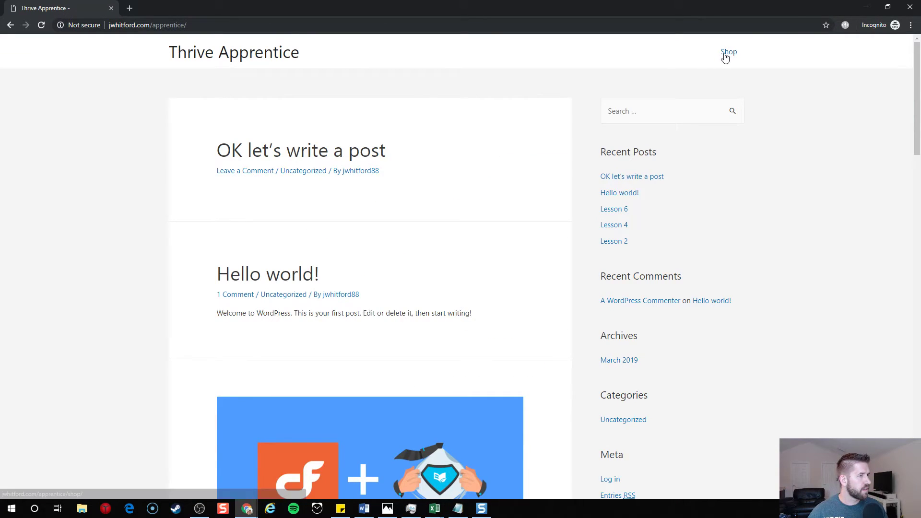
{"action": "left_click", "coordinate": [727, 56]}
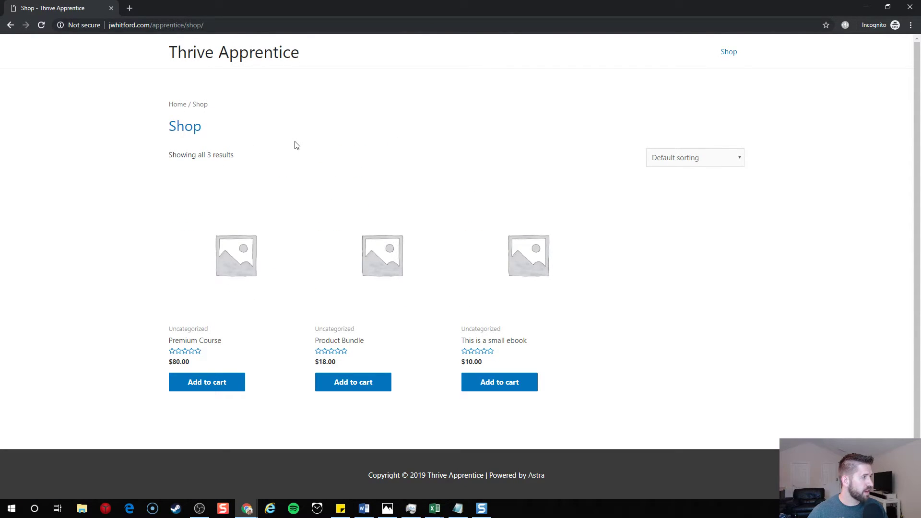
{"action": "key", "text": "alt+Left"}
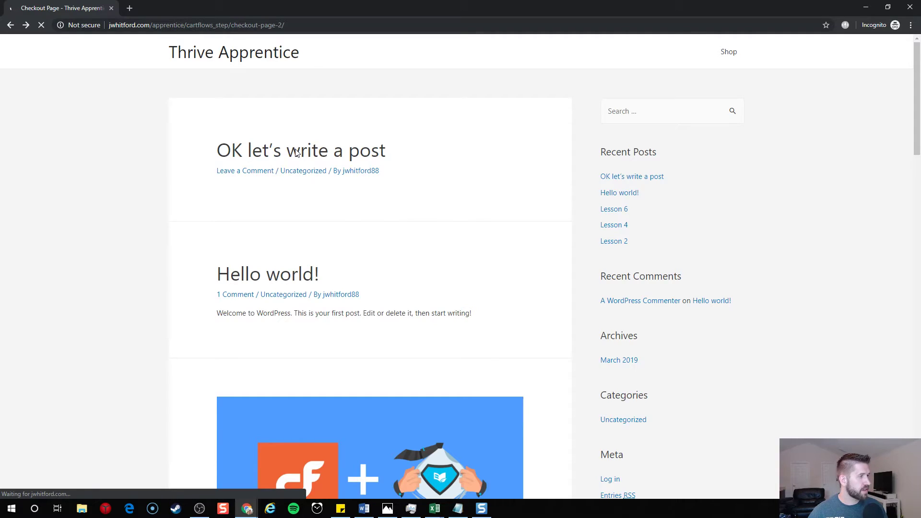
- Continue to payment, enter the Stripe test card details and place the $18.00 Product Bundle order
{"action": "scroll", "coordinate": [449, 330], "scroll_direction": "down", "scroll_amount": 3}
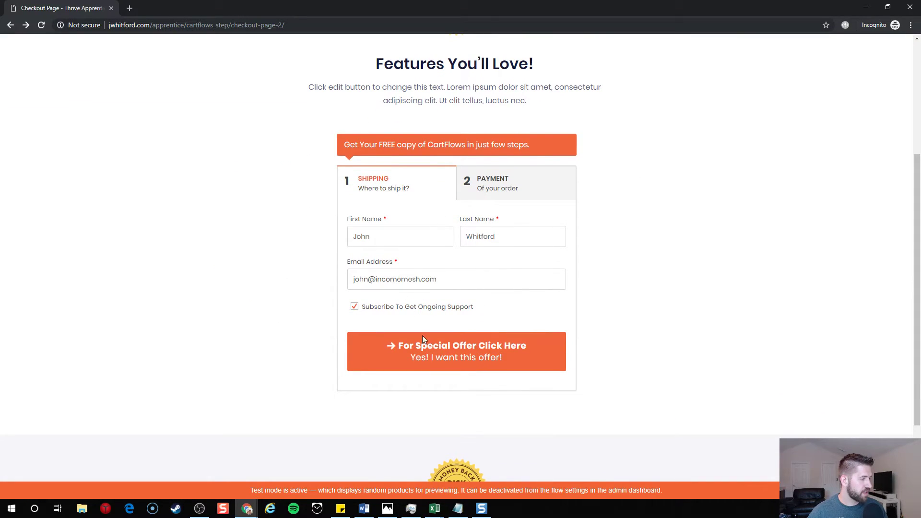
{"action": "left_click", "coordinate": [422, 359]}
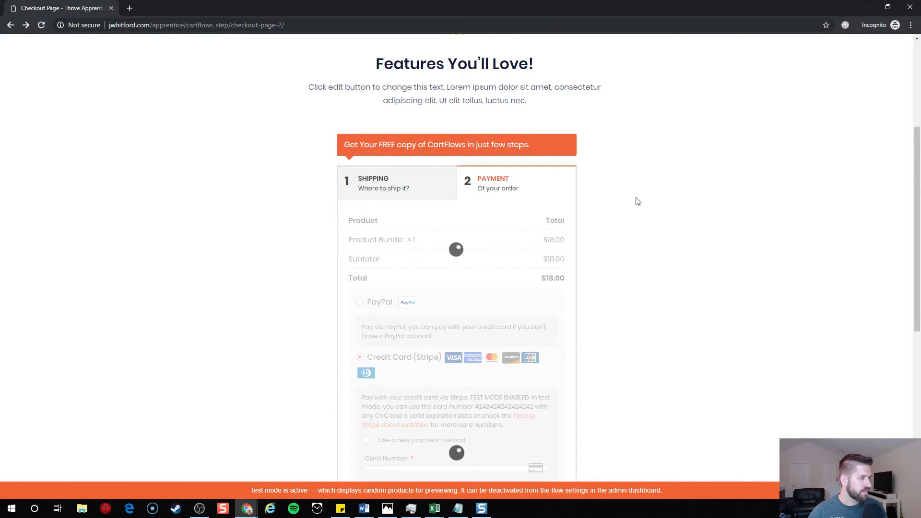
{"action": "scroll", "coordinate": [570, 243], "scroll_direction": "down", "scroll_amount": 1}
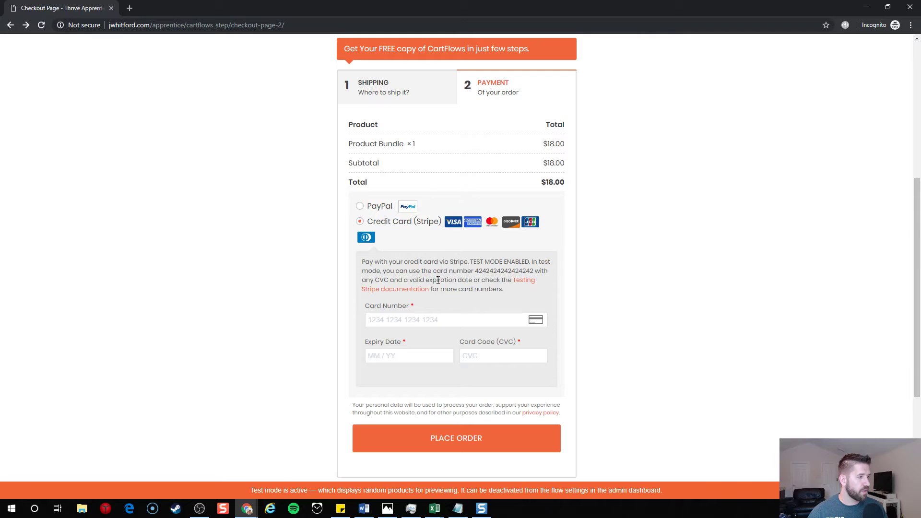
{"action": "left_click", "coordinate": [440, 320]}
{"action": "type", "text": "4242"}
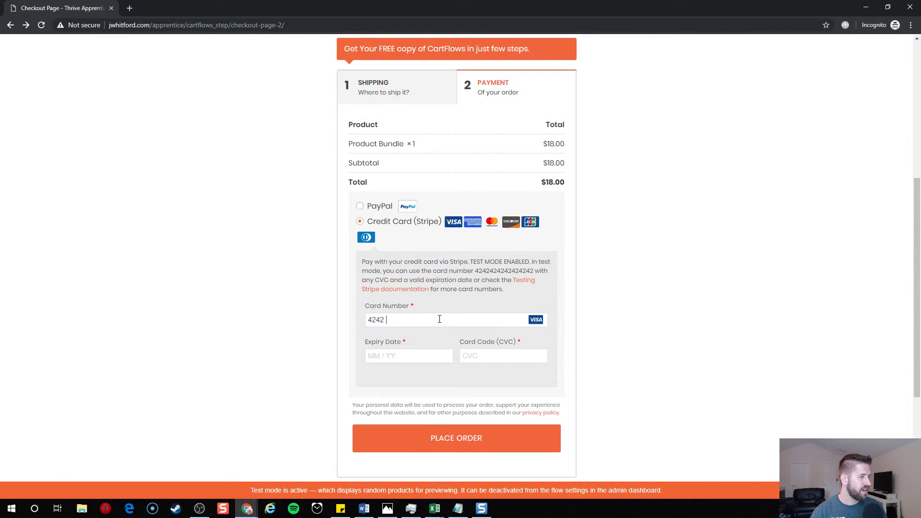
{"action": "type", "text": "4242424204"}
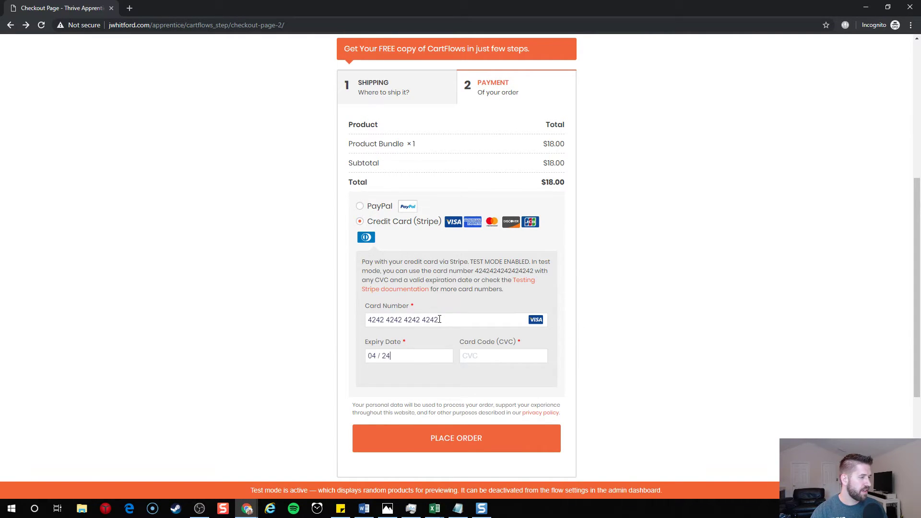
{"action": "left_click", "coordinate": [416, 438]}
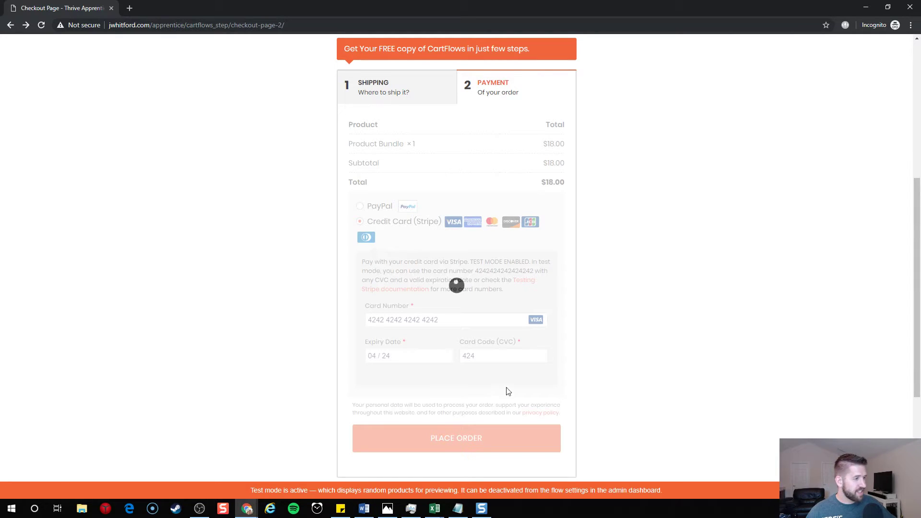
{"action": "scroll", "coordinate": [669, 374], "scroll_direction": "down", "scroll_amount": 4}
{"action": "scroll", "coordinate": [668, 373], "scroll_direction": "up", "scroll_amount": 7}
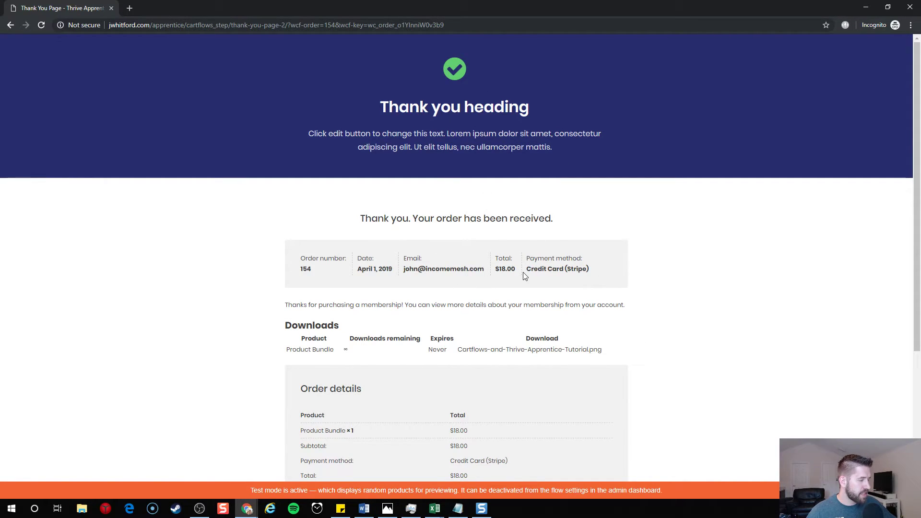
- Check the order-received thank-you page, then go back and close the incognito window
{"action": "scroll", "coordinate": [431, 312], "scroll_direction": "down", "scroll_amount": 1}
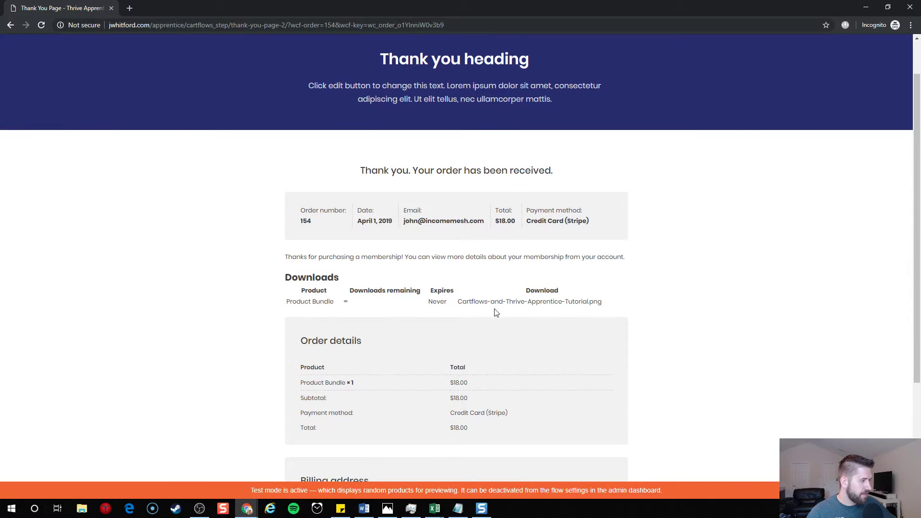
{"action": "scroll", "coordinate": [578, 315], "scroll_direction": "down", "scroll_amount": 3}
{"action": "scroll", "coordinate": [645, 337], "scroll_direction": "up", "scroll_amount": 2}
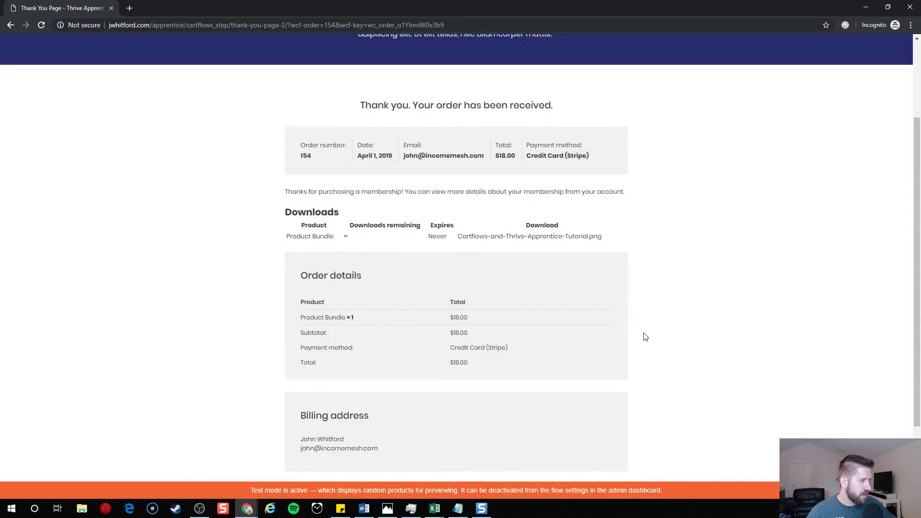
{"action": "scroll", "coordinate": [645, 337], "scroll_direction": "up", "scroll_amount": 2}
{"action": "key", "text": "alt+Left"}
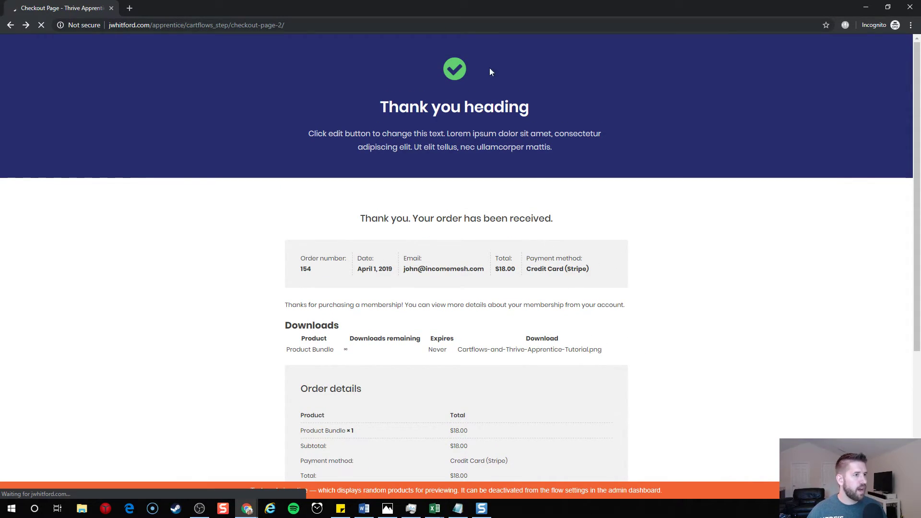
{"action": "key", "text": "alt+F4"}
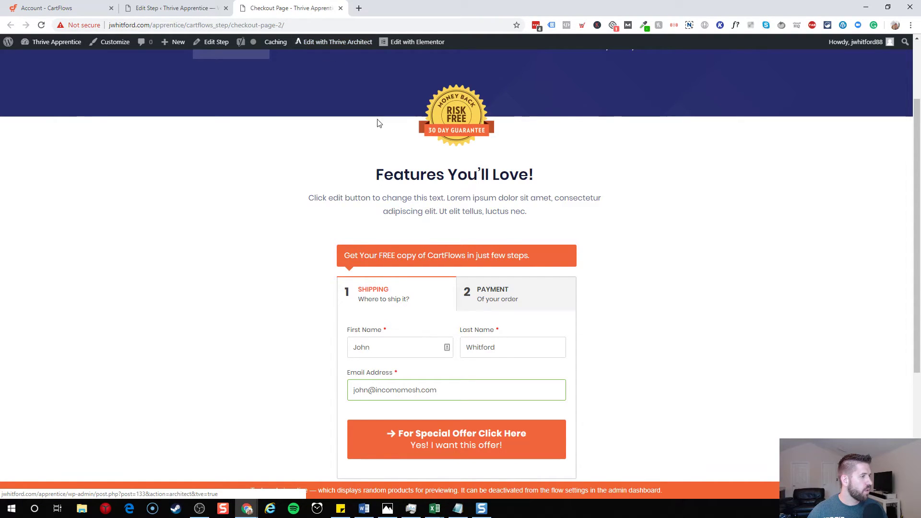
- Open the checkout page in Elementor and select the section holding the checkout shortcode
{"action": "left_click", "coordinate": [412, 43]}
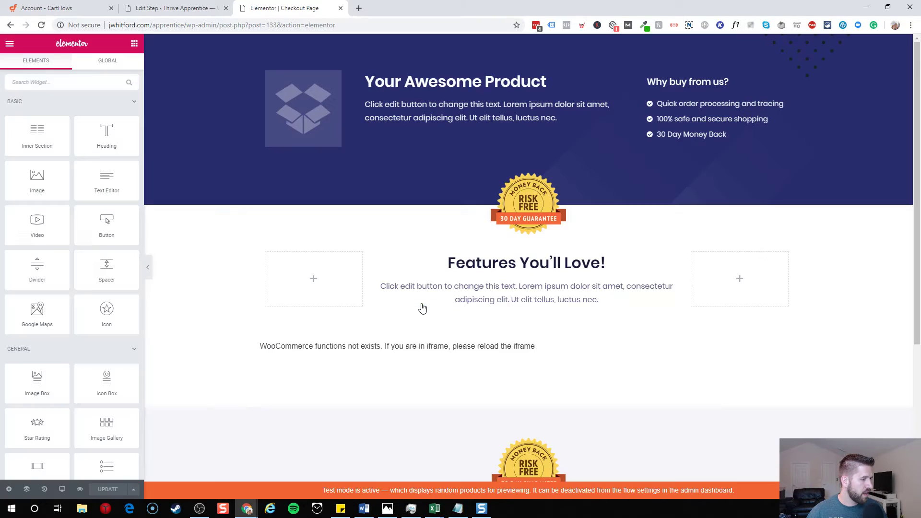
{"action": "scroll", "coordinate": [469, 339], "scroll_direction": "down", "scroll_amount": 5}
{"action": "scroll", "coordinate": [444, 319], "scroll_direction": "up", "scroll_amount": 3}
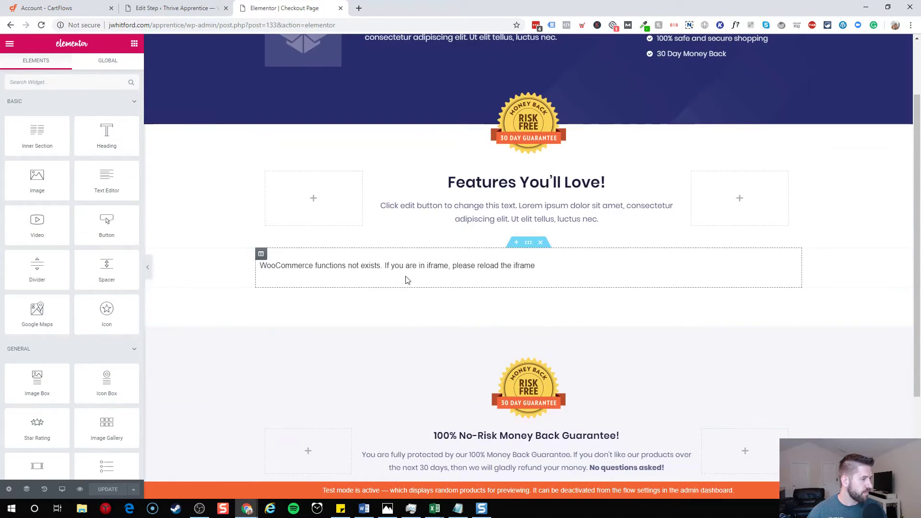
{"action": "left_click", "coordinate": [416, 270]}
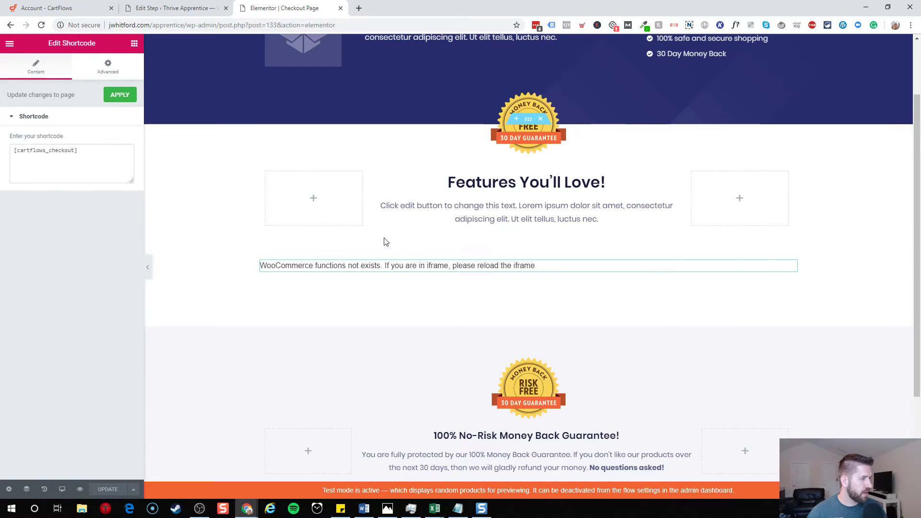
{"action": "mouse_move", "coordinate": [403, 264]}
{"action": "left_click", "coordinate": [528, 243]}
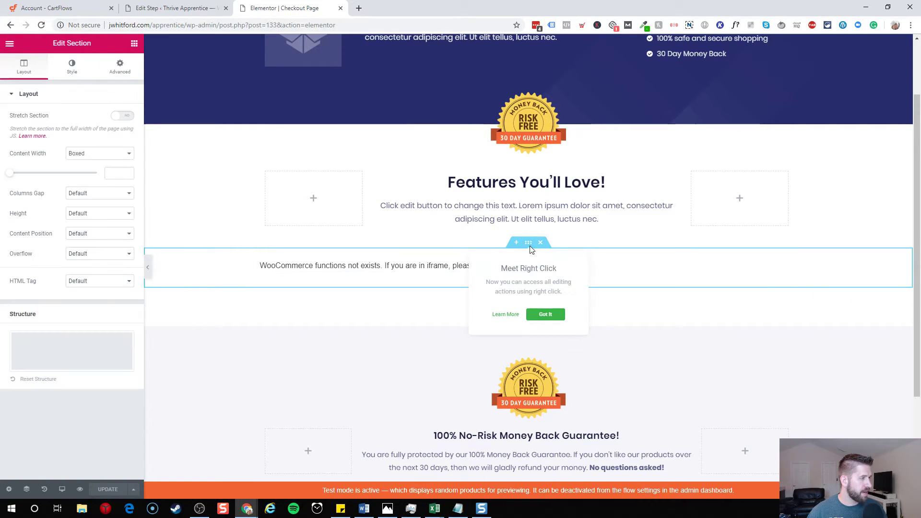
- Add a two-column inner section and move the [cartflows_checkout] shortcode into its right column
{"action": "left_click", "coordinate": [134, 44]}
{"action": "left_click_drag", "start_coordinate": [37, 134], "coordinate": [496, 264]}
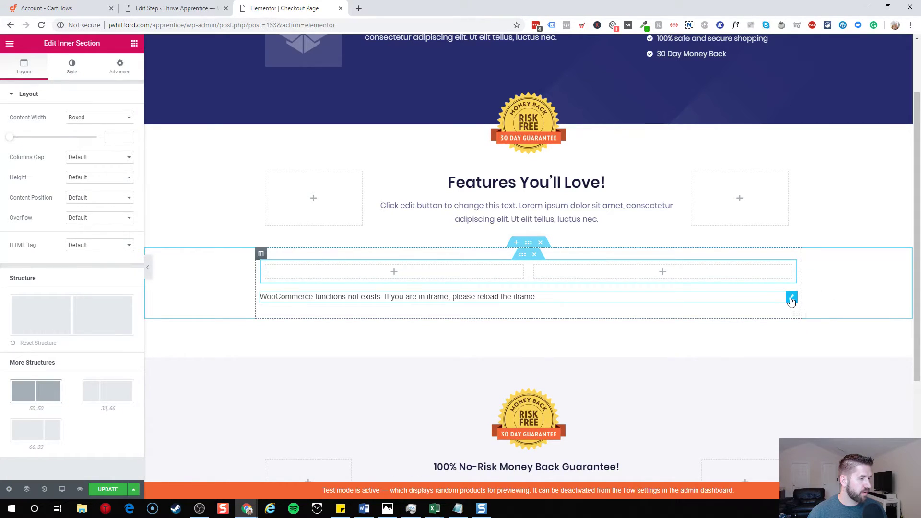
{"action": "left_click_drag", "start_coordinate": [792, 301], "coordinate": [681, 274]}
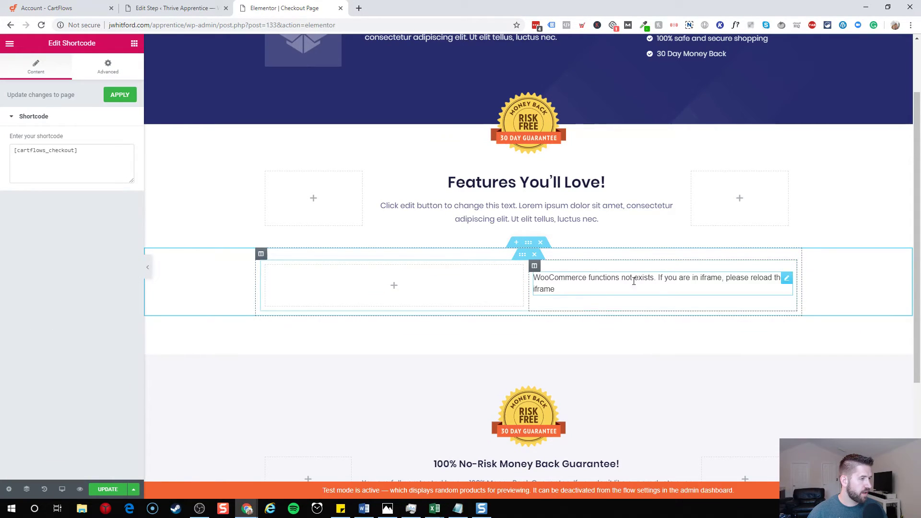
- Add an Image widget to the left column and start choosing its image
{"action": "left_click", "coordinate": [134, 44]}
{"action": "left_click_drag", "start_coordinate": [37, 178], "coordinate": [403, 284]}
{"action": "left_click", "coordinate": [54, 154]}
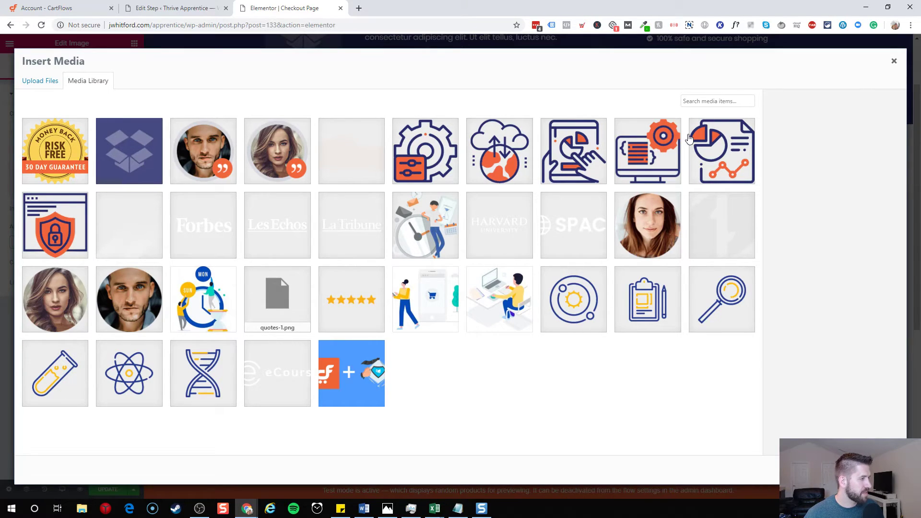
- Upload the Cartflows and Thrive Apprentice Tutorial image and insert it into the left Image widget
{"action": "left_click", "coordinate": [37, 84]}
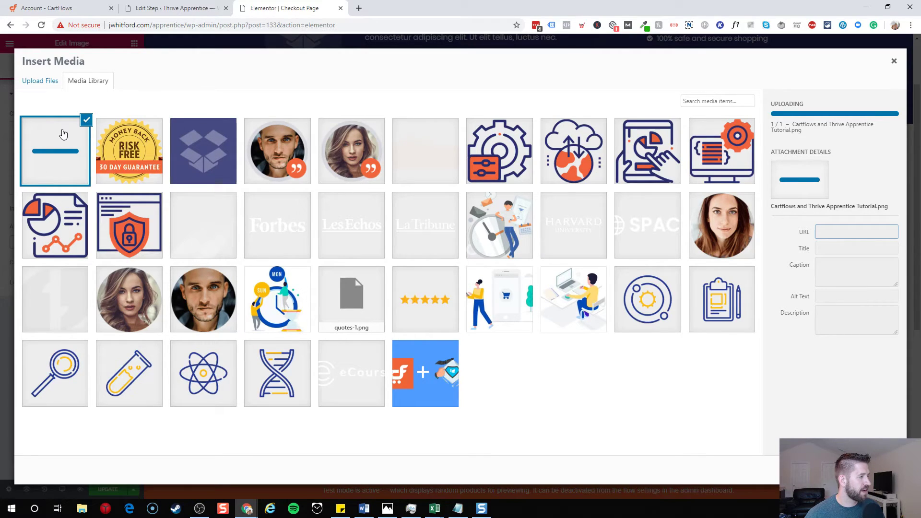
{"action": "left_click", "coordinate": [877, 470]}
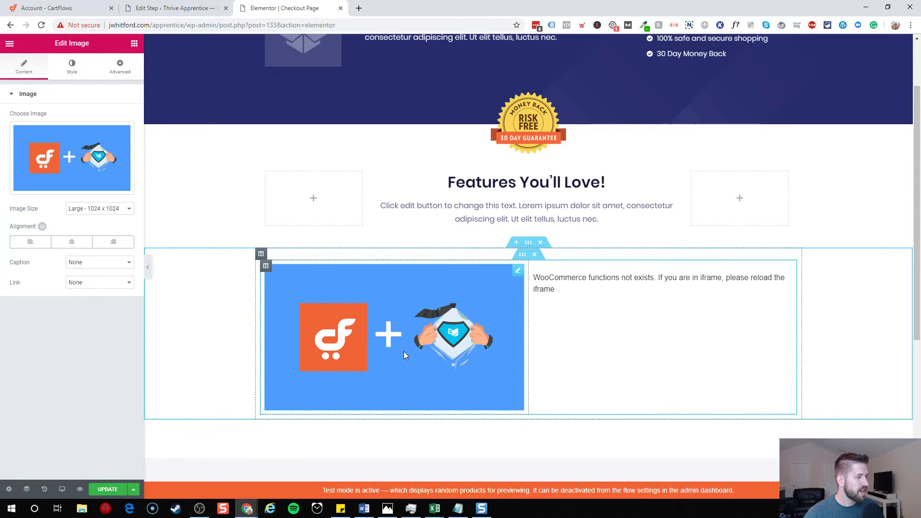
- Add a heading above the product image reading 'Complete Your Checkout And Get your Goodies!'
{"action": "left_click", "coordinate": [134, 44]}
{"action": "left_click_drag", "start_coordinate": [56, 144], "coordinate": [352, 285]}
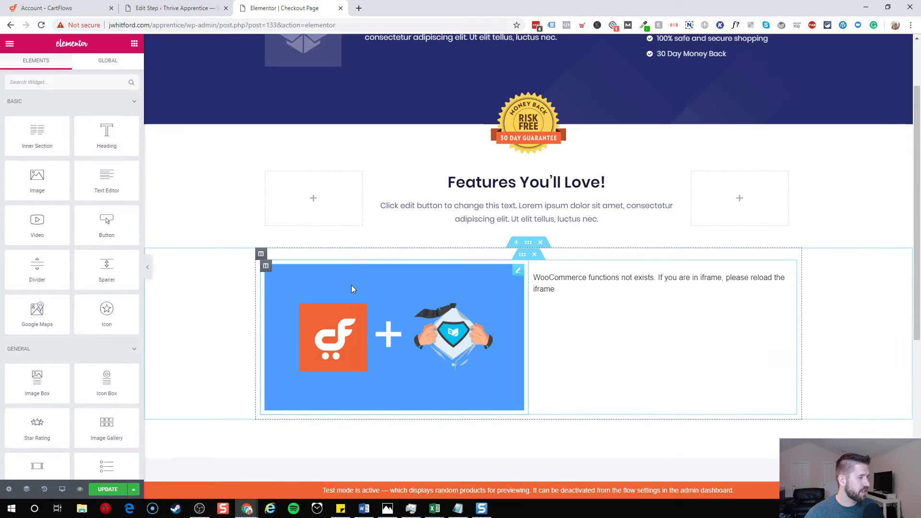
{"action": "left_click_drag", "start_coordinate": [110, 139], "coordinate": [422, 276]}
{"action": "triple_click", "coordinate": [400, 272]}
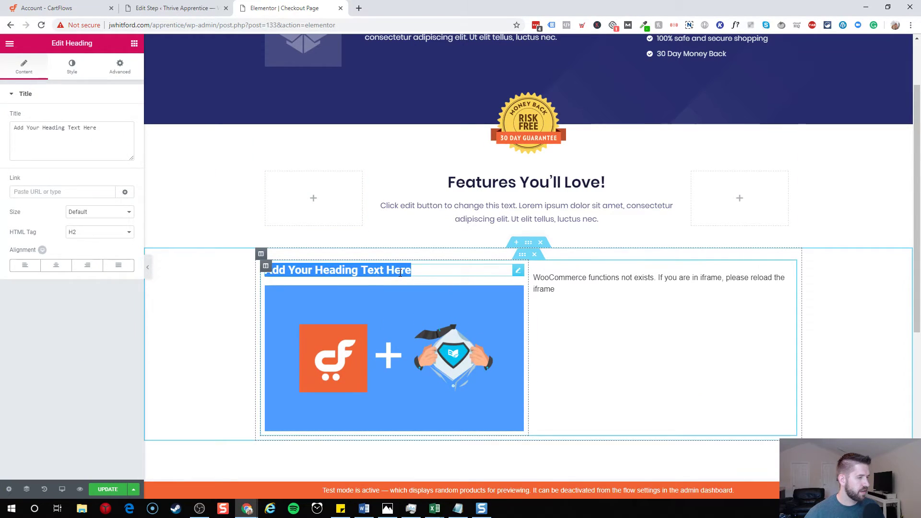
{"action": "type", "text": "Complete Your "}
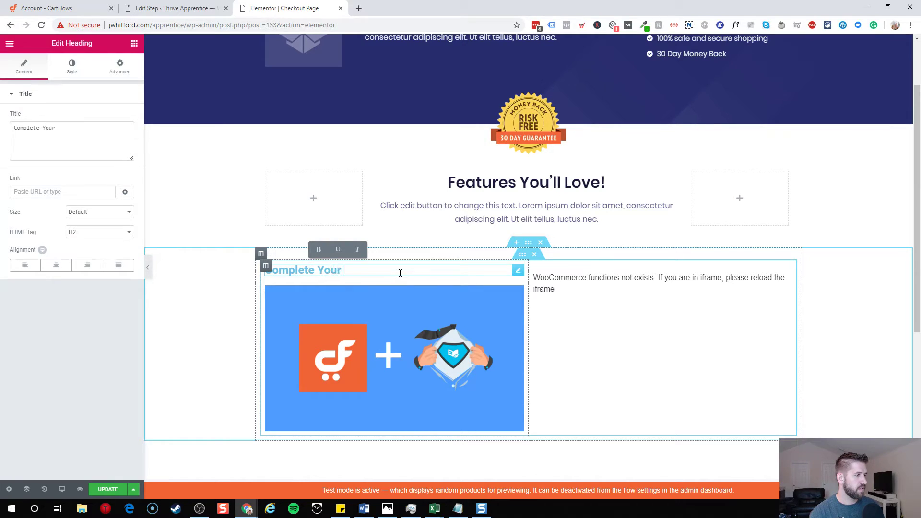
{"action": "type", "text": "Checkout And G"}
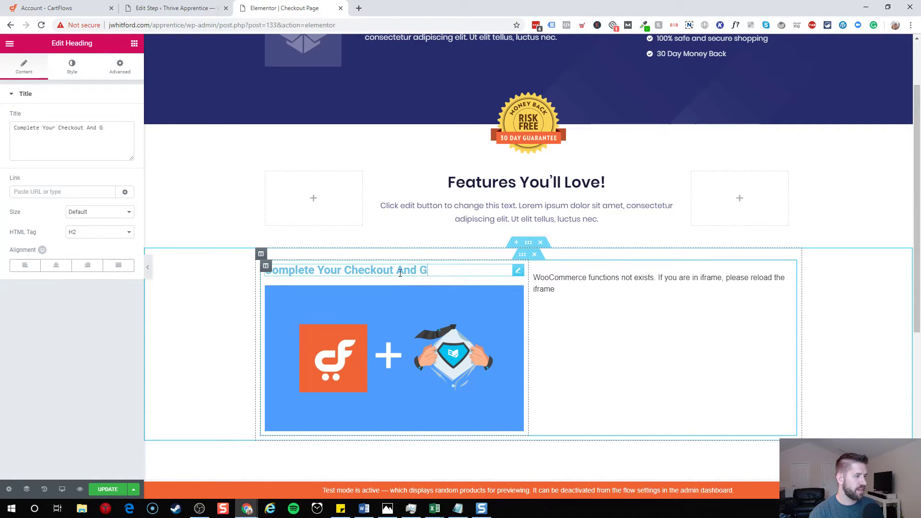
{"action": "type", "text": "et your Goodies!"}
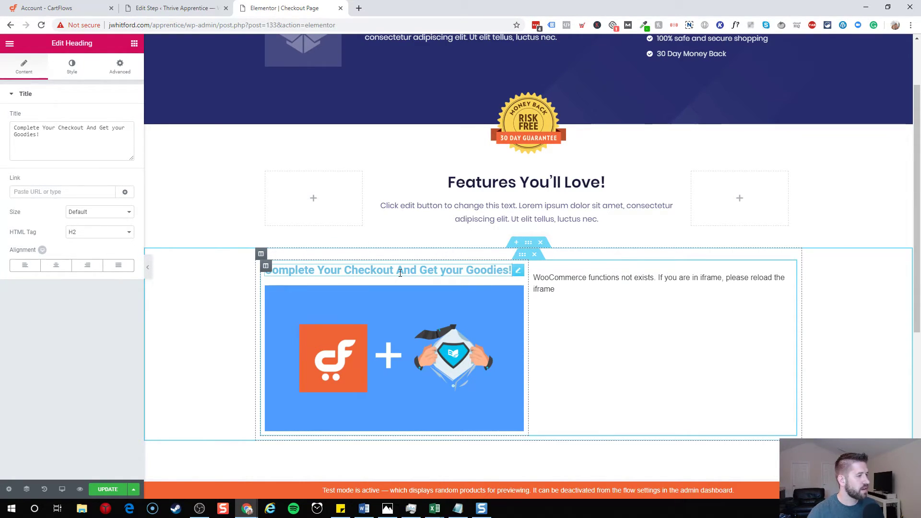
- Set the heading's text colour to blue and save the page
{"action": "left_click", "coordinate": [72, 67]}
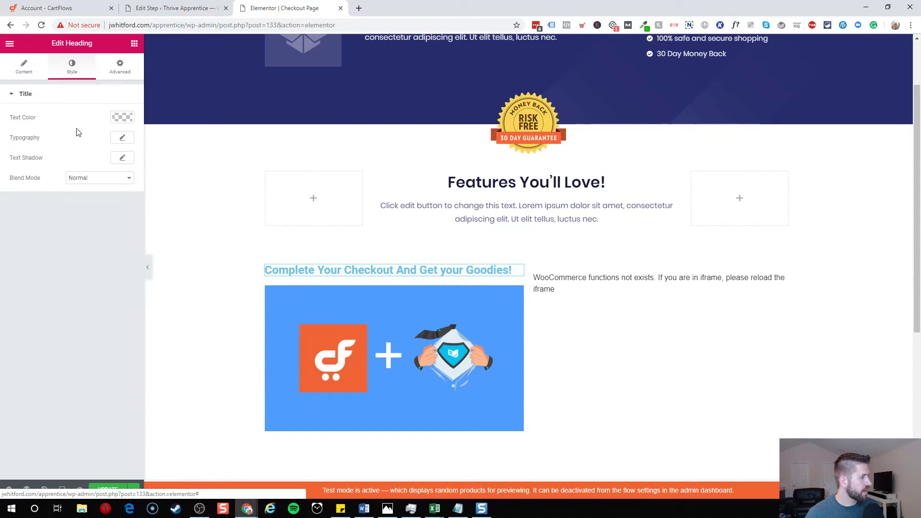
{"action": "left_click", "coordinate": [122, 118]}
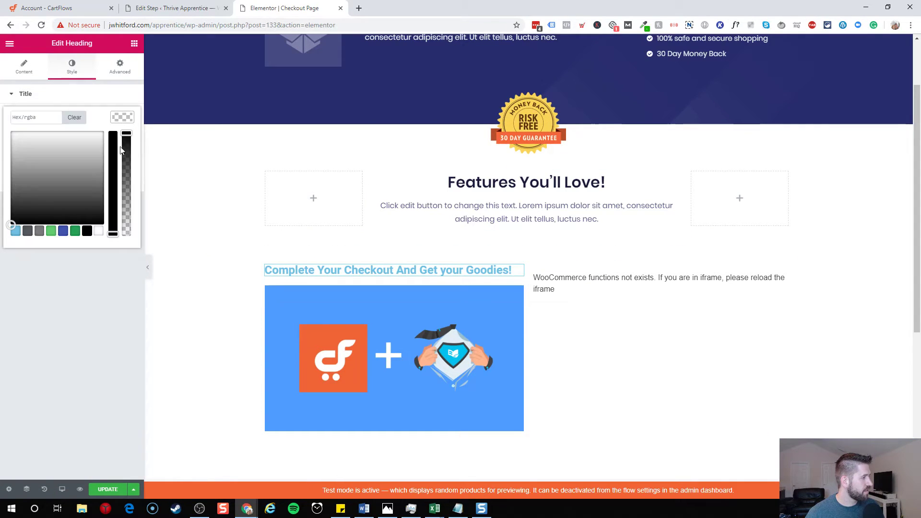
{"action": "left_click", "coordinate": [59, 231]}
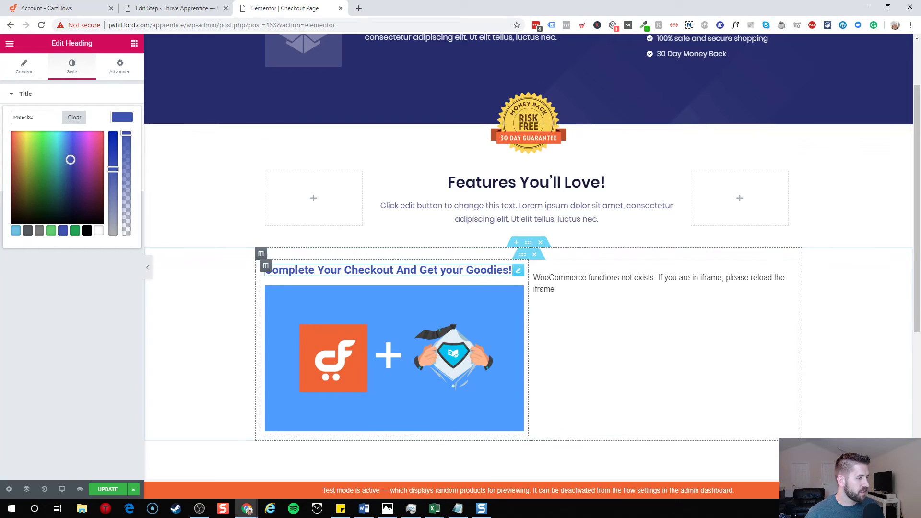
{"action": "key", "text": "ctrl+s"}
{"action": "left_click", "coordinate": [172, 457]}
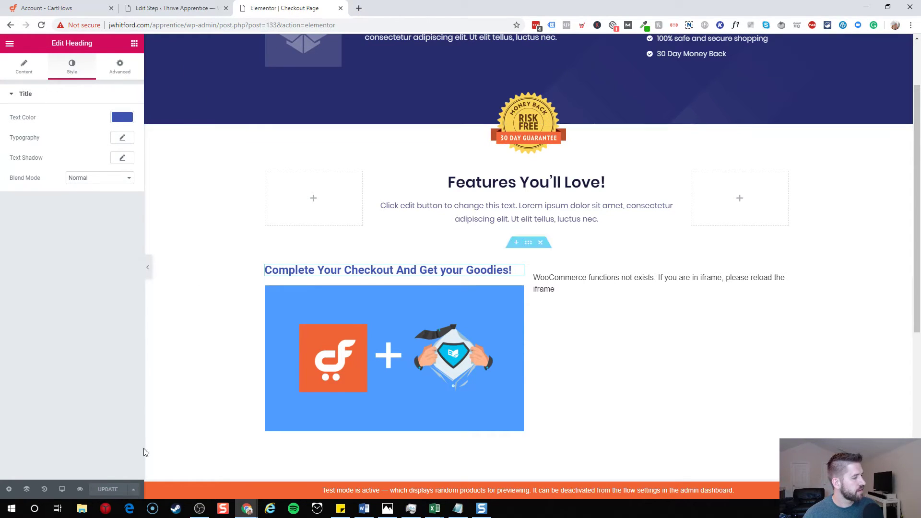
- Preview the changed checkout page with its blue heading and image, then return to the Edit Step tab
{"action": "left_click", "coordinate": [134, 490]}
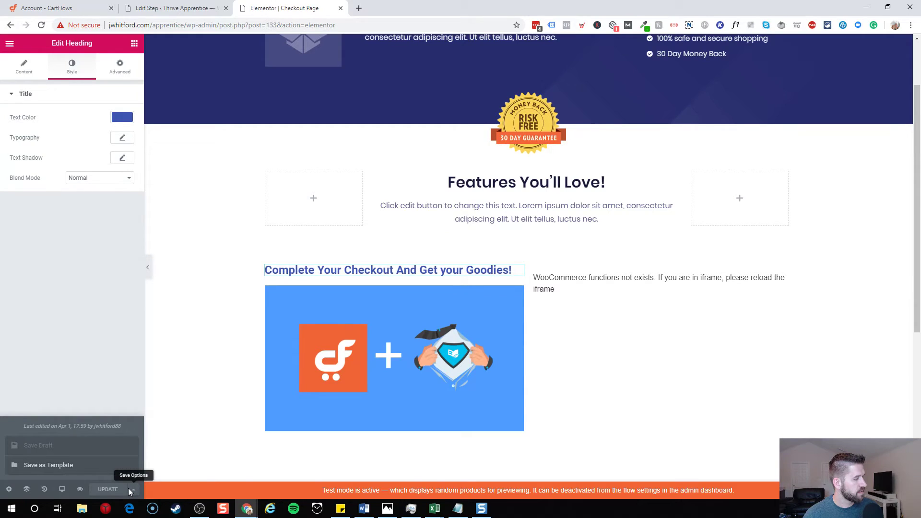
{"action": "left_click", "coordinate": [80, 489]}
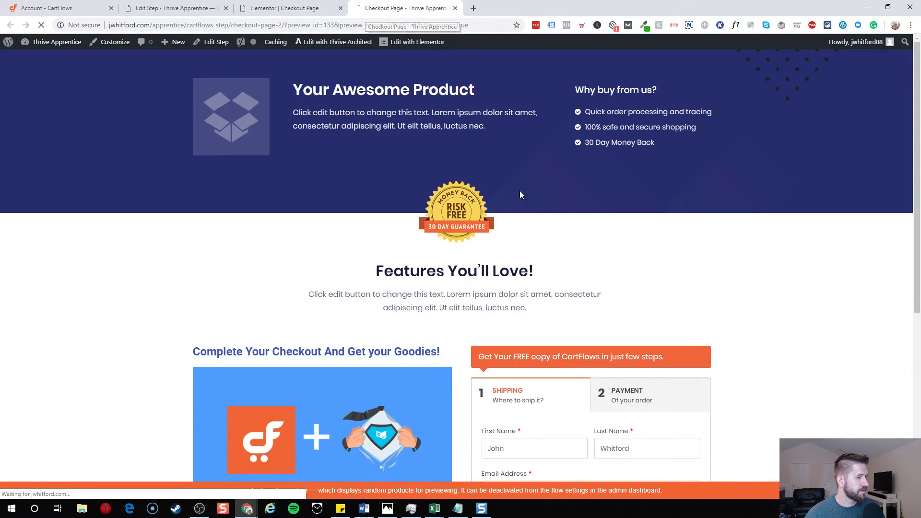
{"action": "scroll", "coordinate": [628, 178], "scroll_direction": "down", "scroll_amount": 5}
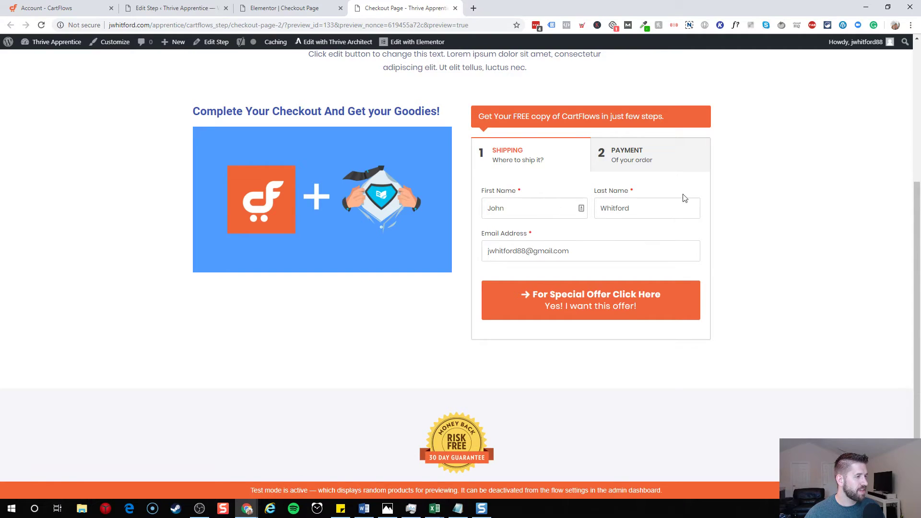
{"action": "scroll", "coordinate": [517, 205], "scroll_direction": "up", "scroll_amount": 5}
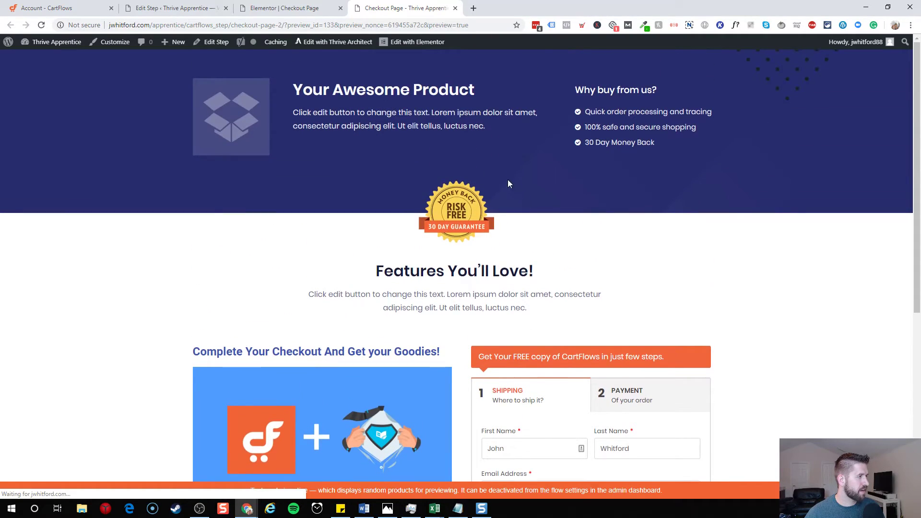
{"action": "left_click", "coordinate": [185, 11]}
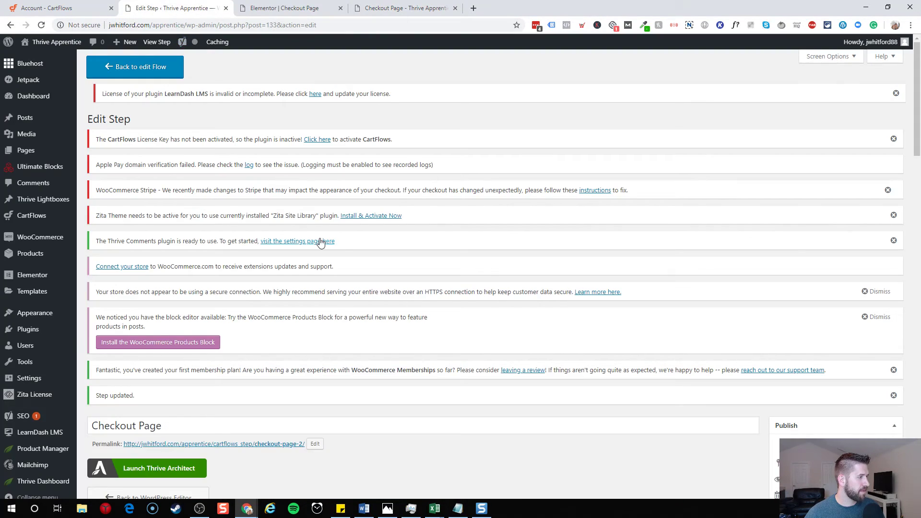
- Open the published checkout step live and close the old preview and editor tabs
{"action": "left_click", "coordinate": [157, 41]}
{"action": "left_click", "coordinate": [444, 8]}
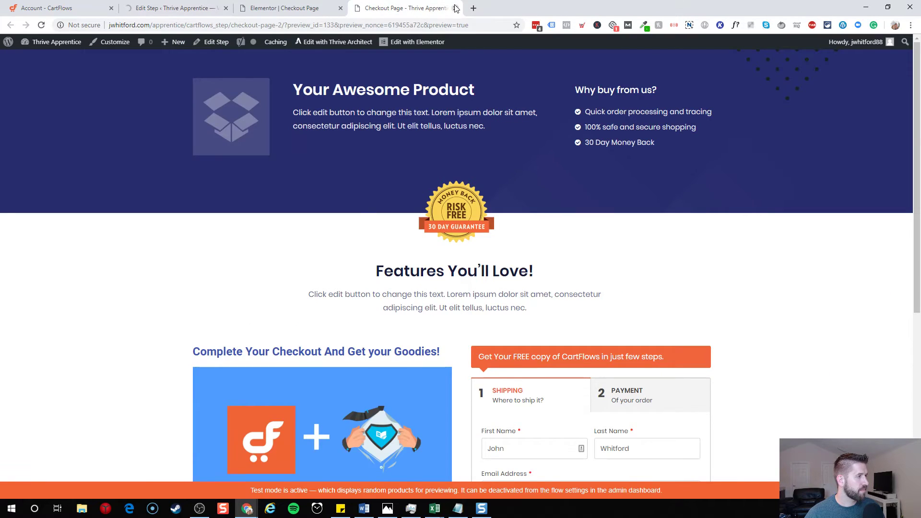
{"action": "left_click", "coordinate": [456, 8]}
{"action": "left_click", "coordinate": [341, 8]}
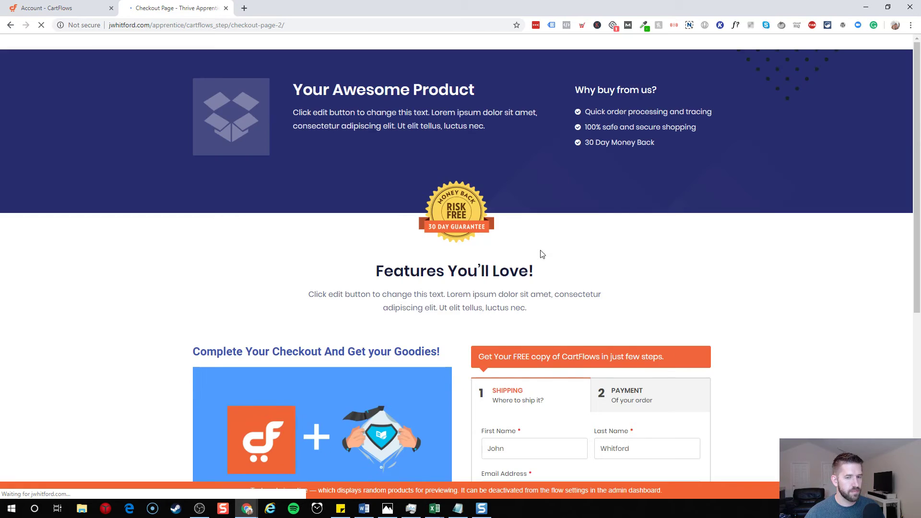
{"action": "scroll", "coordinate": [576, 244], "scroll_direction": "down", "scroll_amount": 1}
{"action": "scroll", "coordinate": [528, 201], "scroll_direction": "up", "scroll_amount": 1}
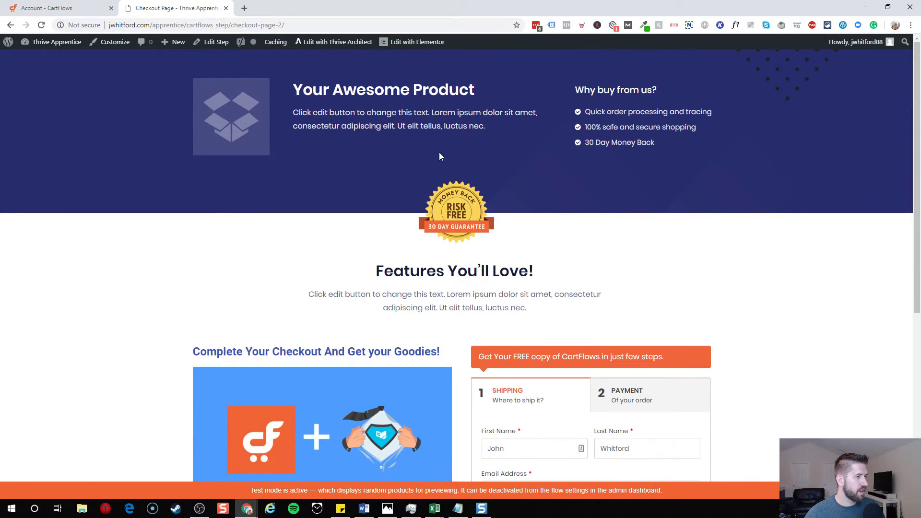
{"action": "scroll", "coordinate": [396, 152], "scroll_direction": "down", "scroll_amount": 3}
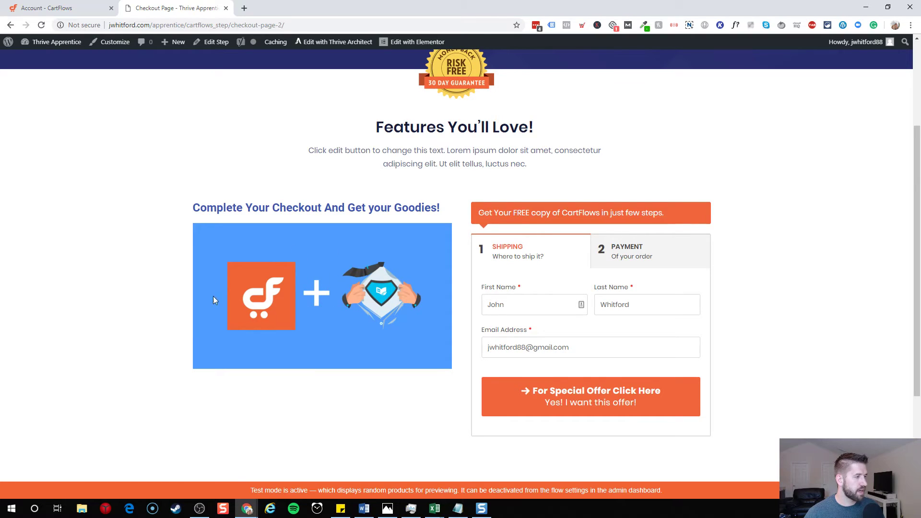
{"action": "scroll", "coordinate": [456, 283], "scroll_direction": "down", "scroll_amount": 2}
- Review the prefilled first and last names and switch between the Shipping and Payment steps
{"action": "left_click", "coordinate": [547, 205]}
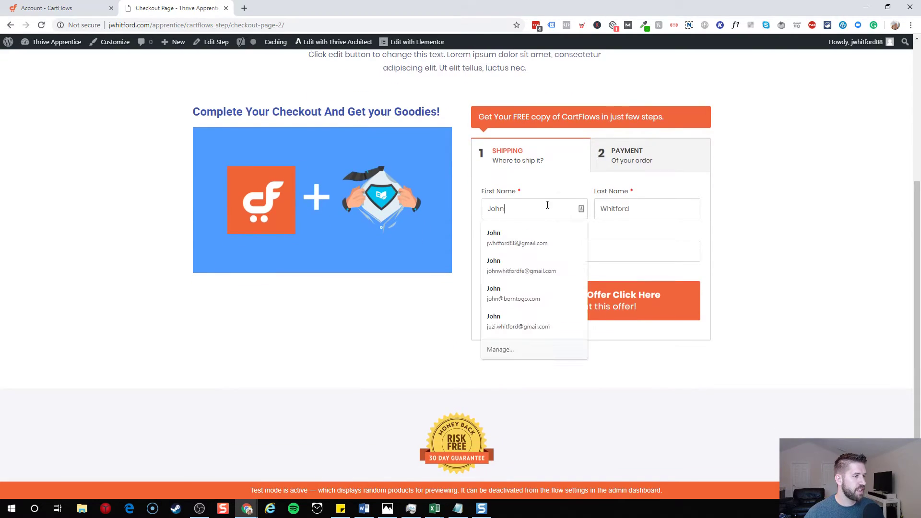
{"action": "left_click", "coordinate": [665, 201]}
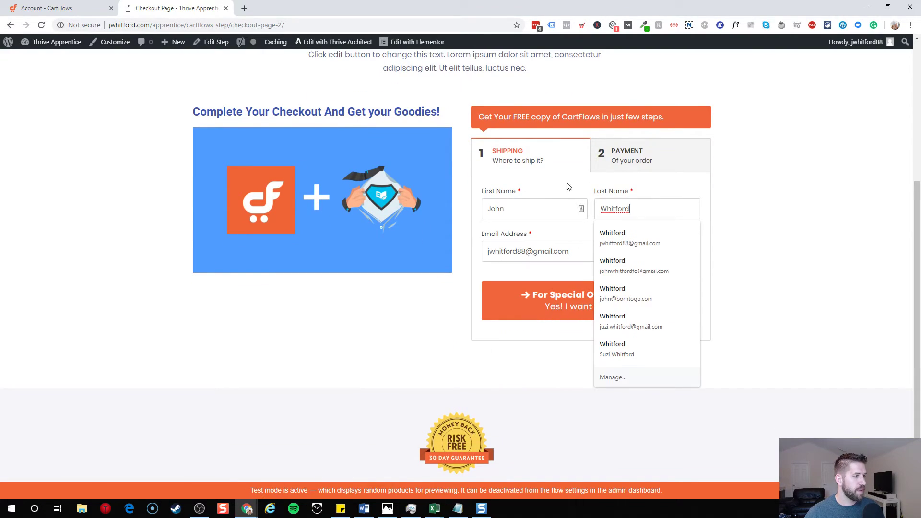
{"action": "left_click", "coordinate": [497, 156]}
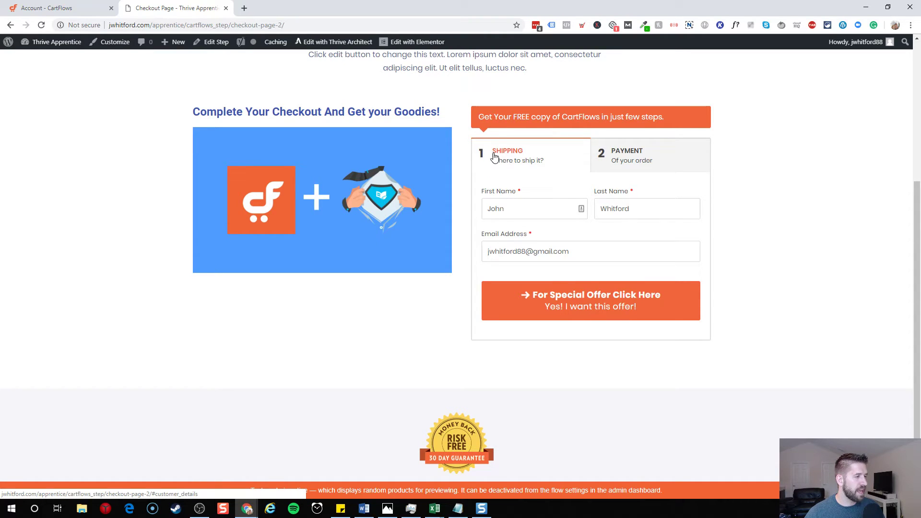
{"action": "left_click", "coordinate": [627, 153]}
{"action": "left_click", "coordinate": [518, 158]}
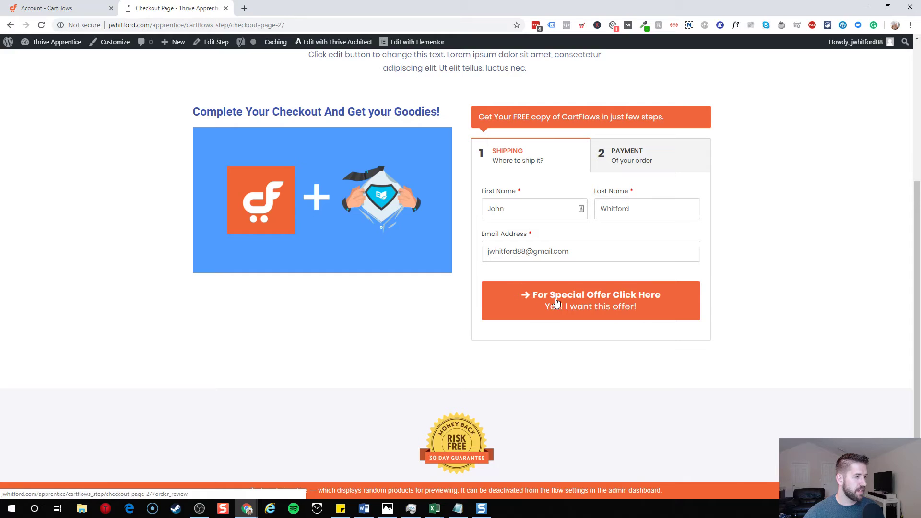
- Change the name part of the email address and continue to the $80.00 Premium Course payment step
{"action": "double_click", "coordinate": [527, 254]}
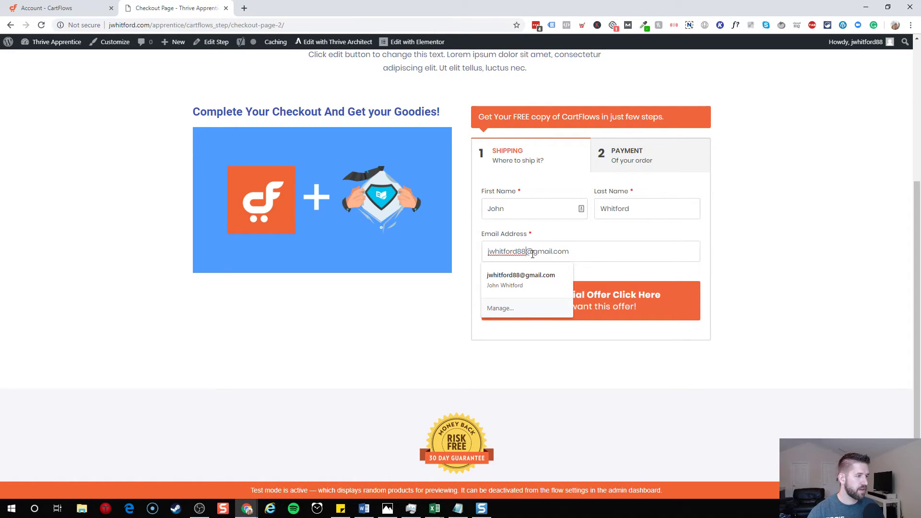
{"action": "key", "text": "shift+Home"}
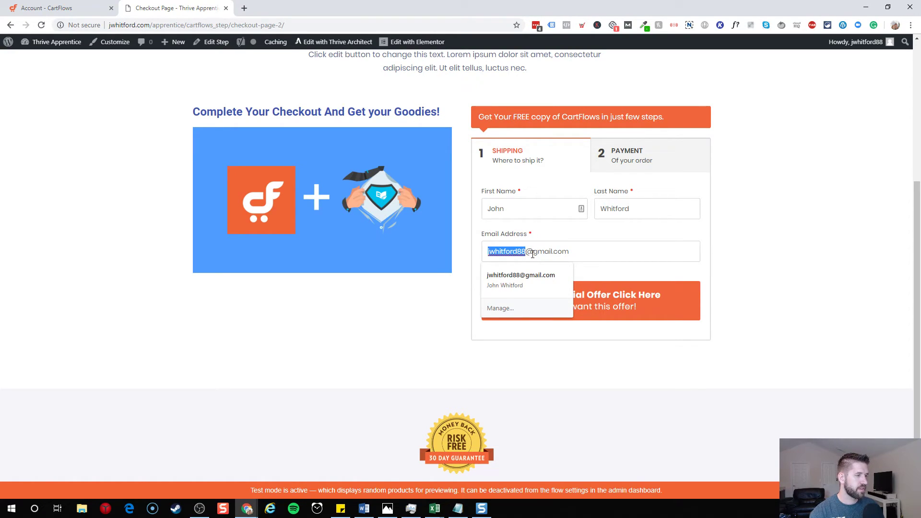
{"action": "type", "text": "incomemesh"}
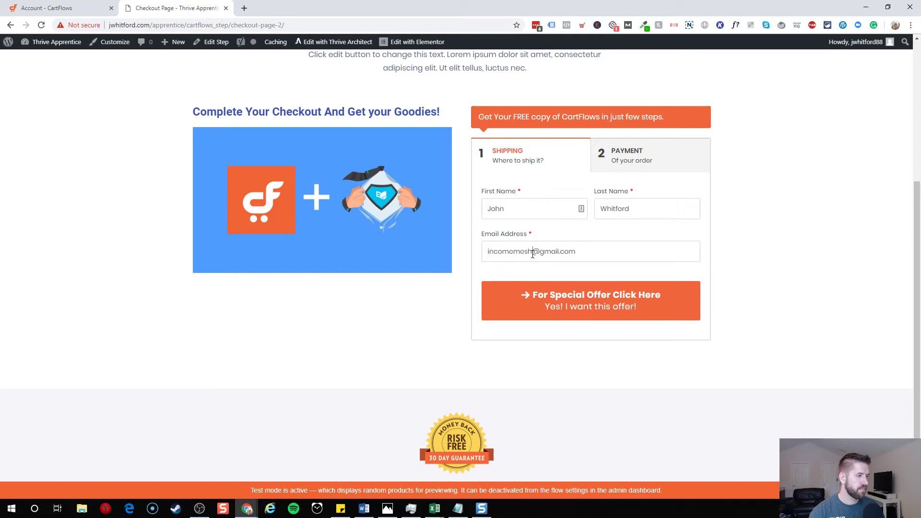
{"action": "left_click", "coordinate": [553, 307]}
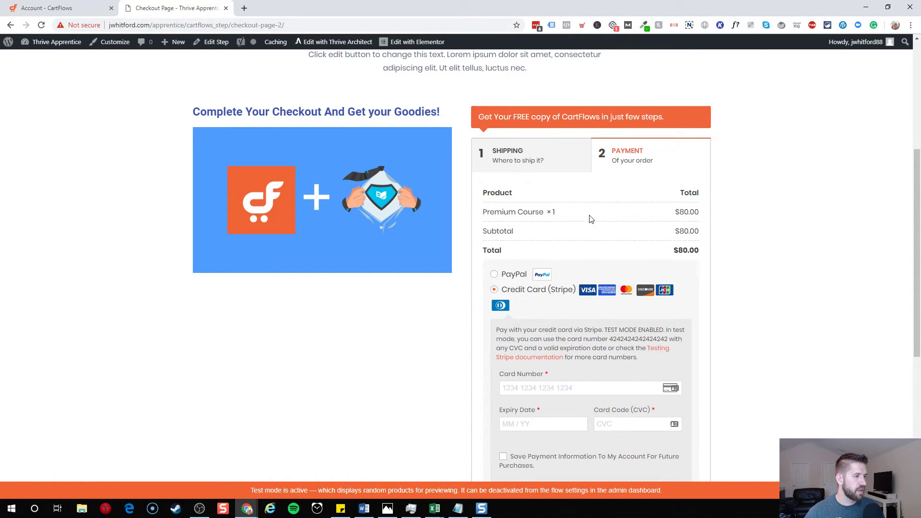
{"action": "scroll", "coordinate": [585, 225], "scroll_direction": "down", "scroll_amount": 4}
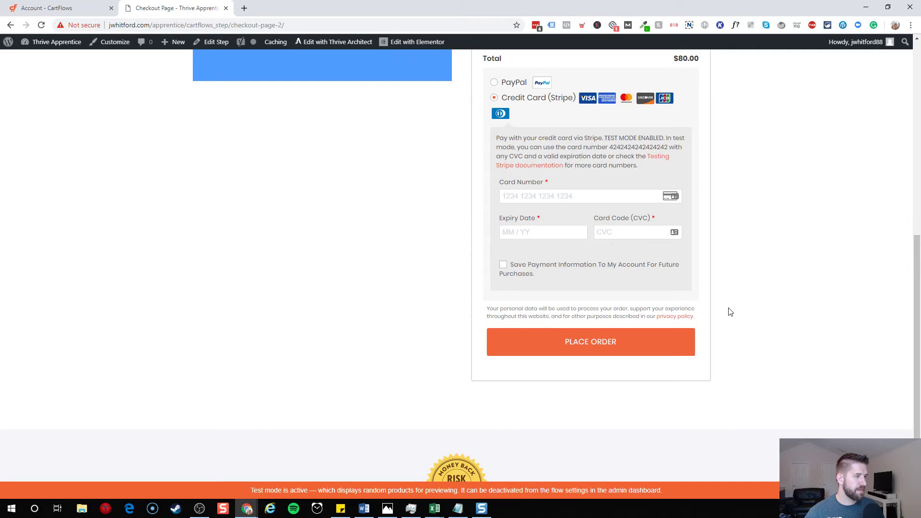
{"action": "scroll", "coordinate": [731, 312], "scroll_direction": "up", "scroll_amount": 5}
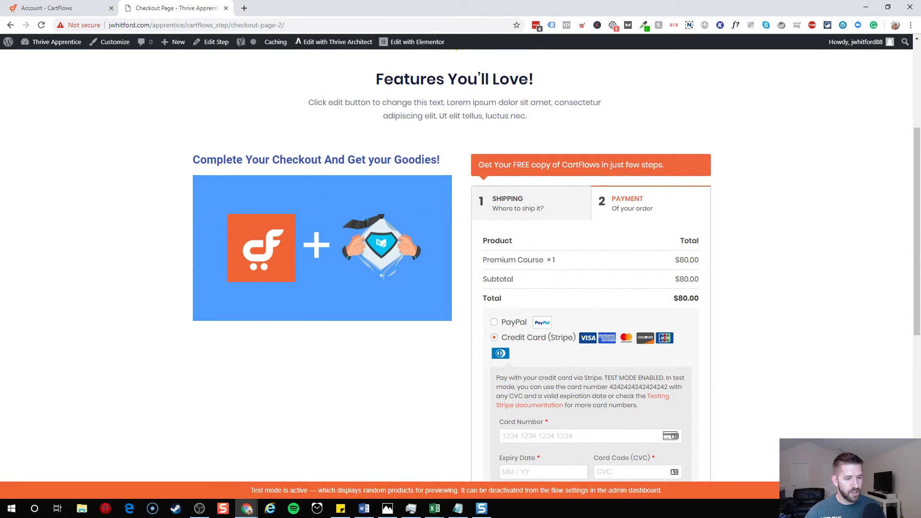